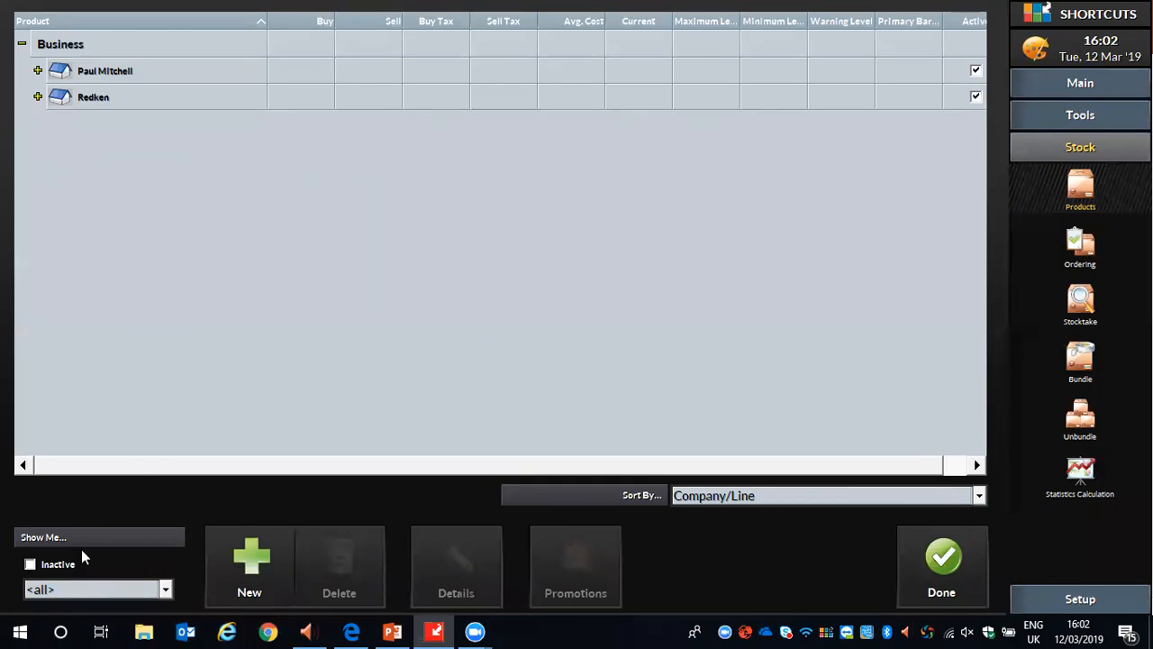
click(96, 591)
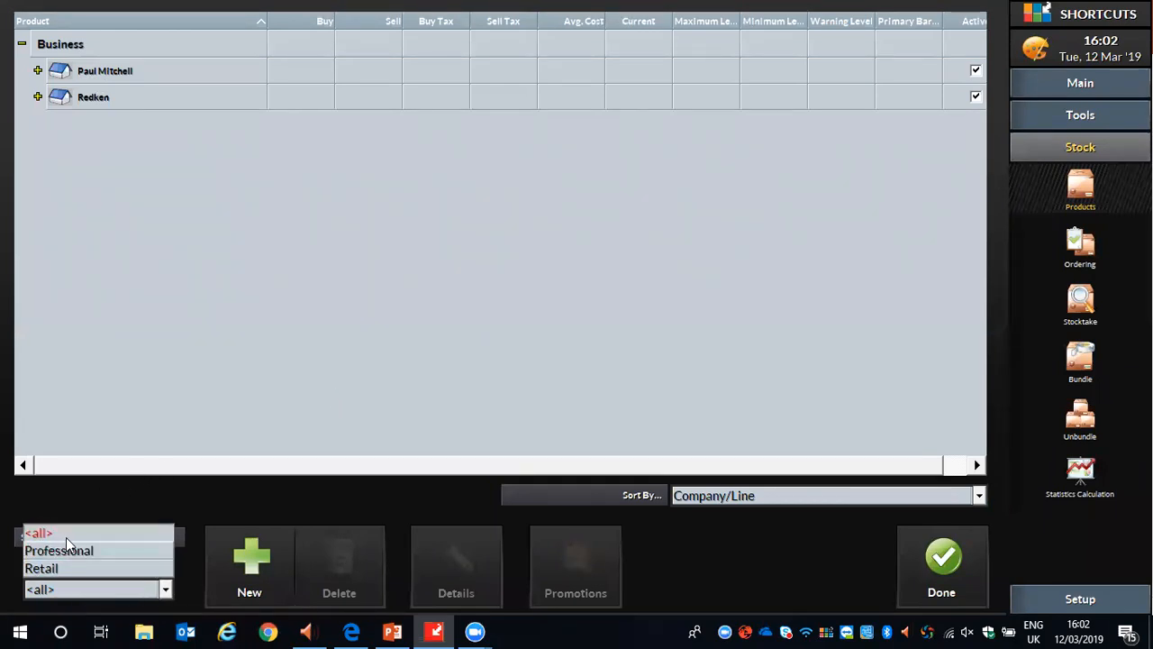
click(66, 537)
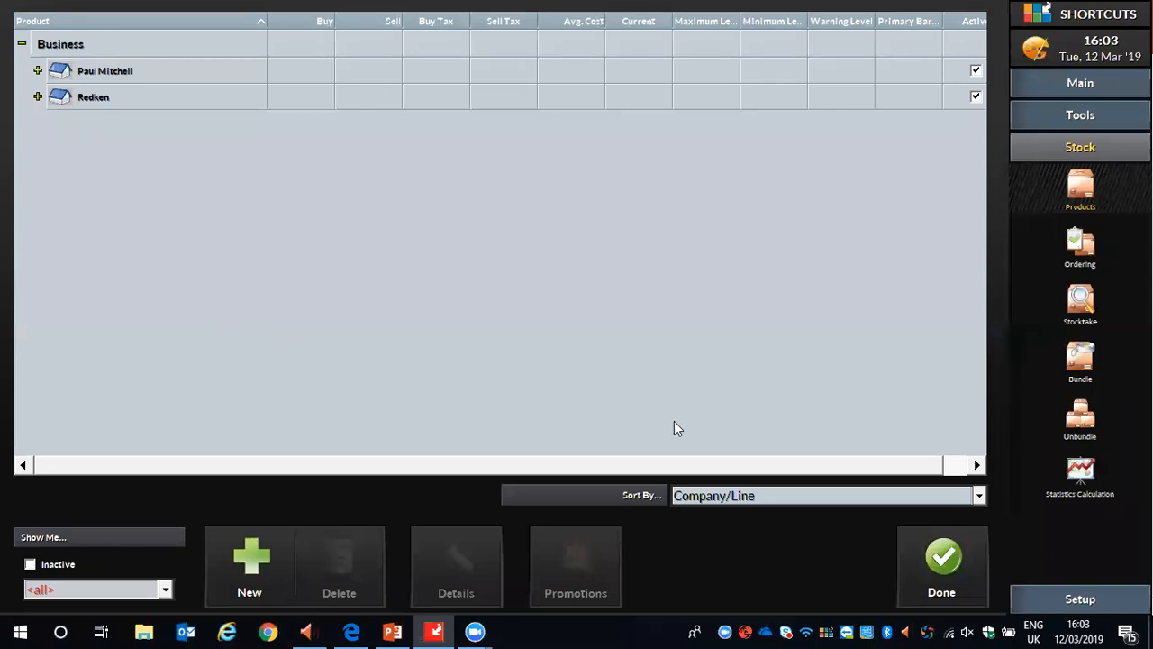
click(747, 495)
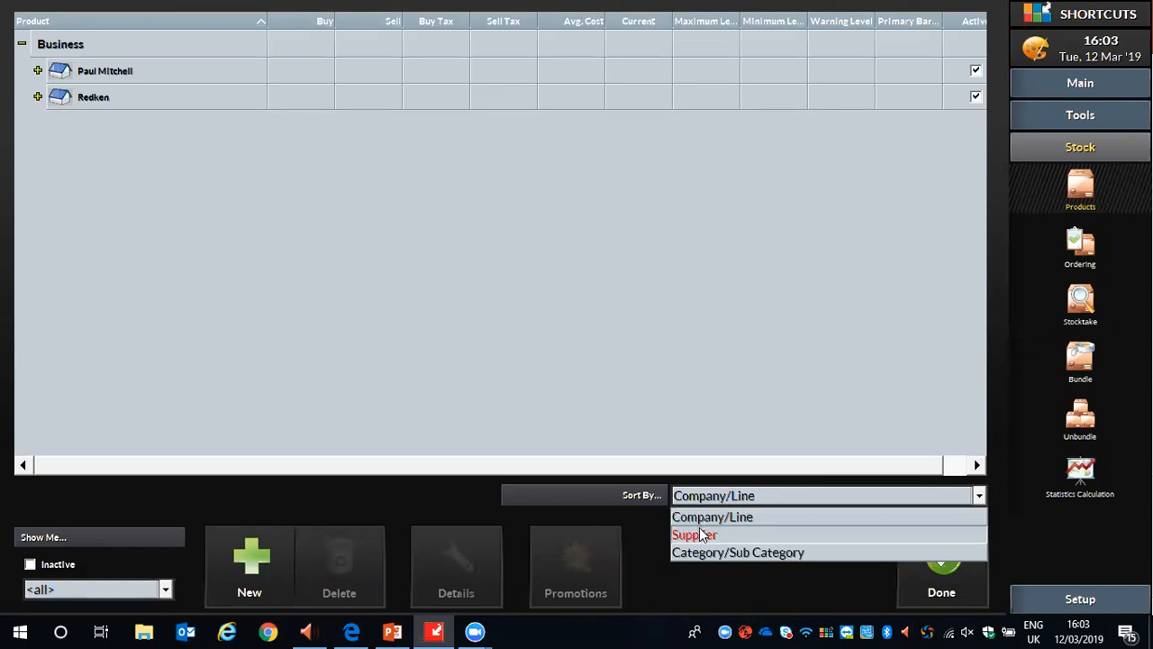
click(741, 515)
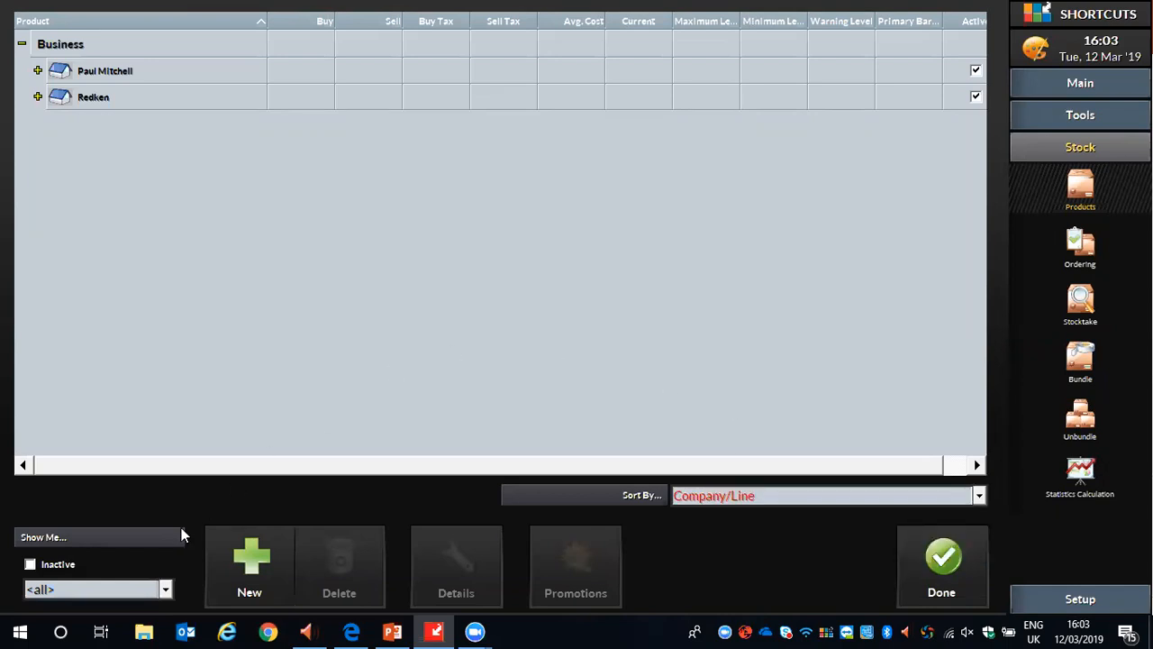
Browse the Redken product lines with the list filtered to Retail, and reset the filter to <all>.
click(105, 587)
click(49, 569)
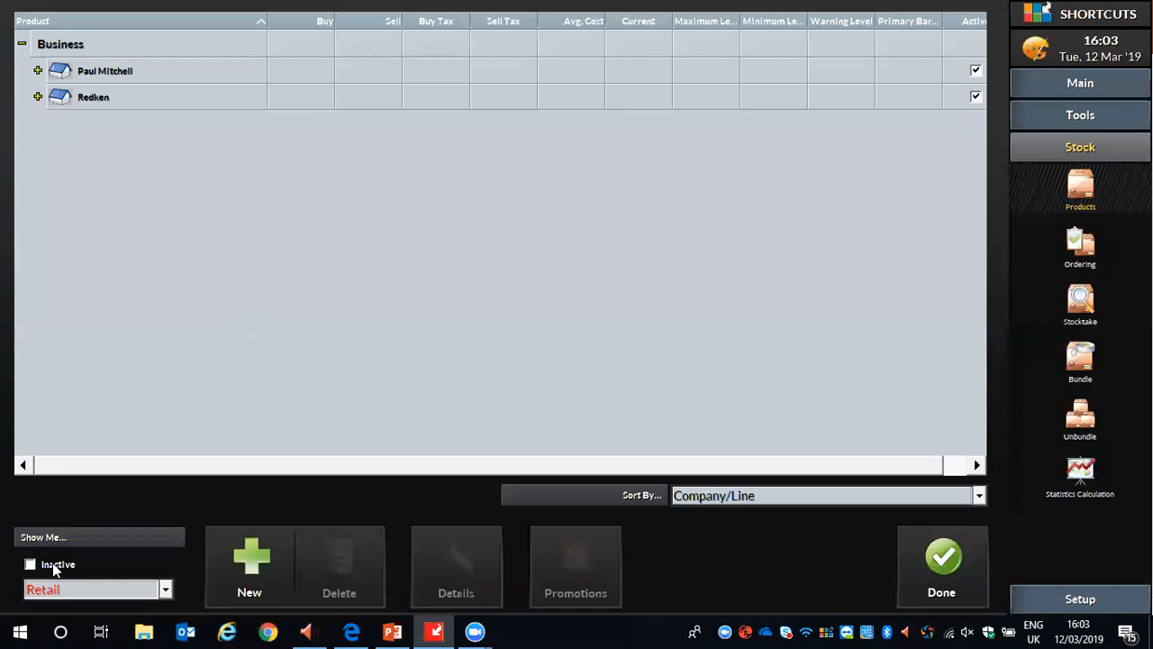
double_click(56, 97)
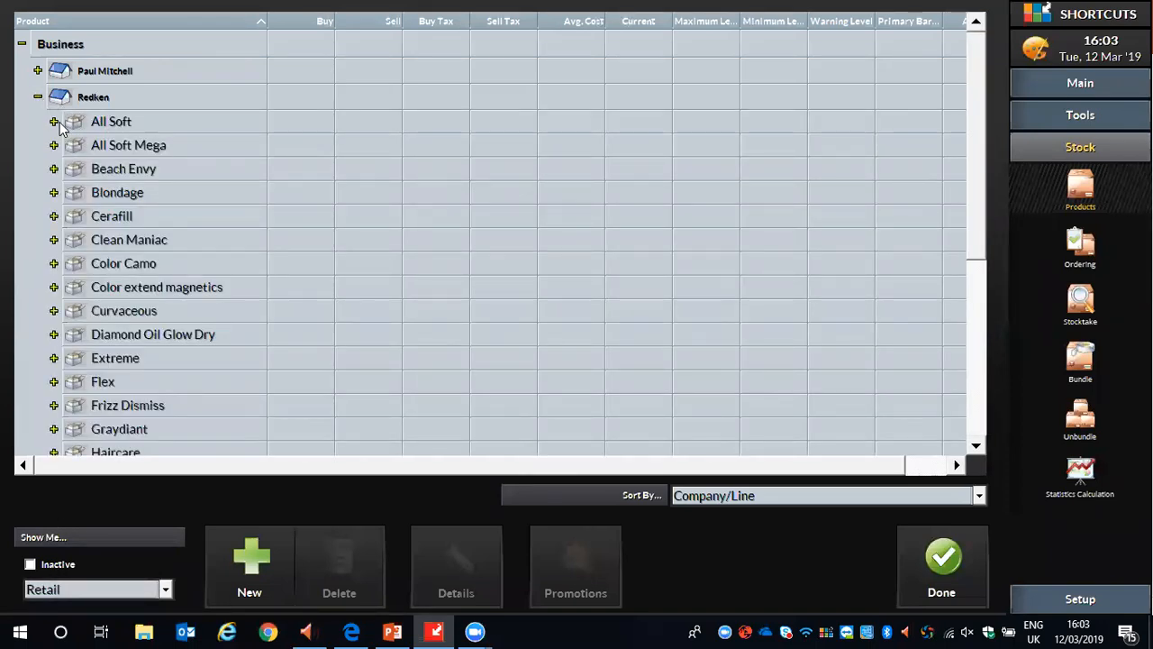
double_click(65, 123)
click(56, 121)
click(40, 97)
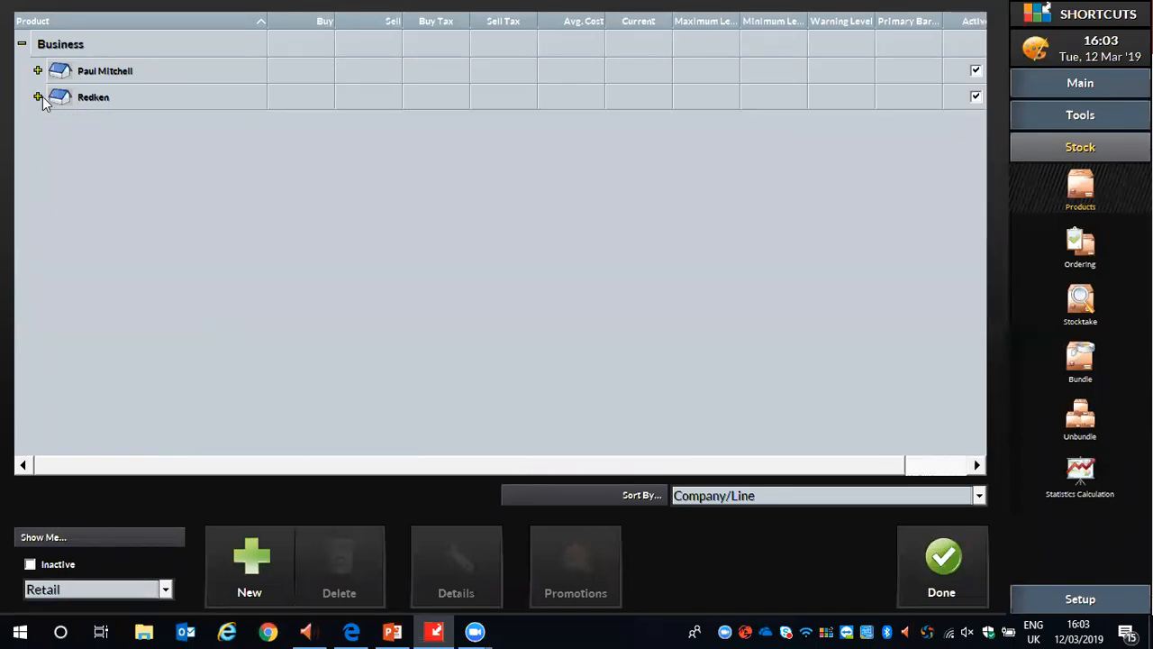
click(71, 586)
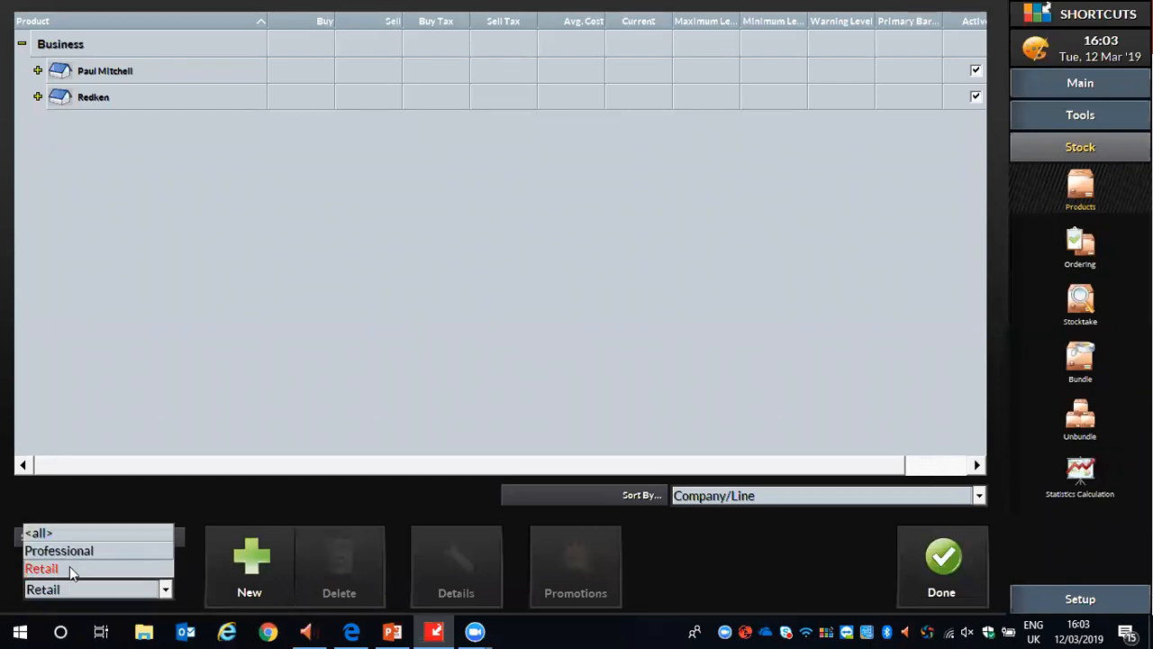
click(58, 533)
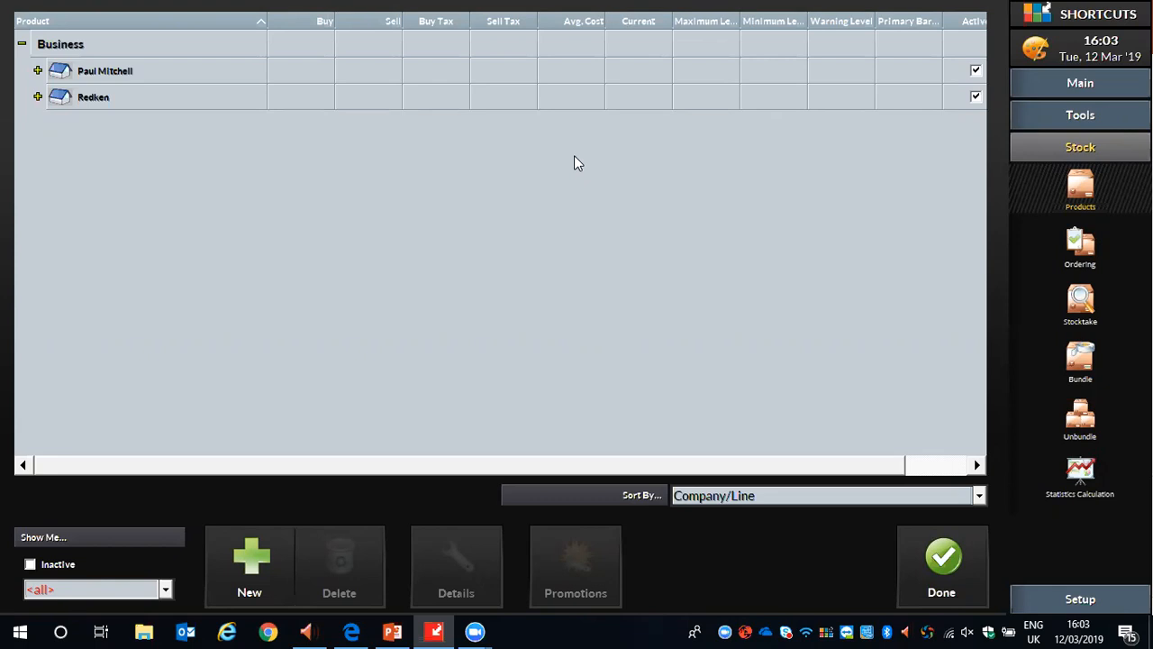
Sort the product list by Supplier and add a supplier named Test Supplier under Business.
click(980, 495)
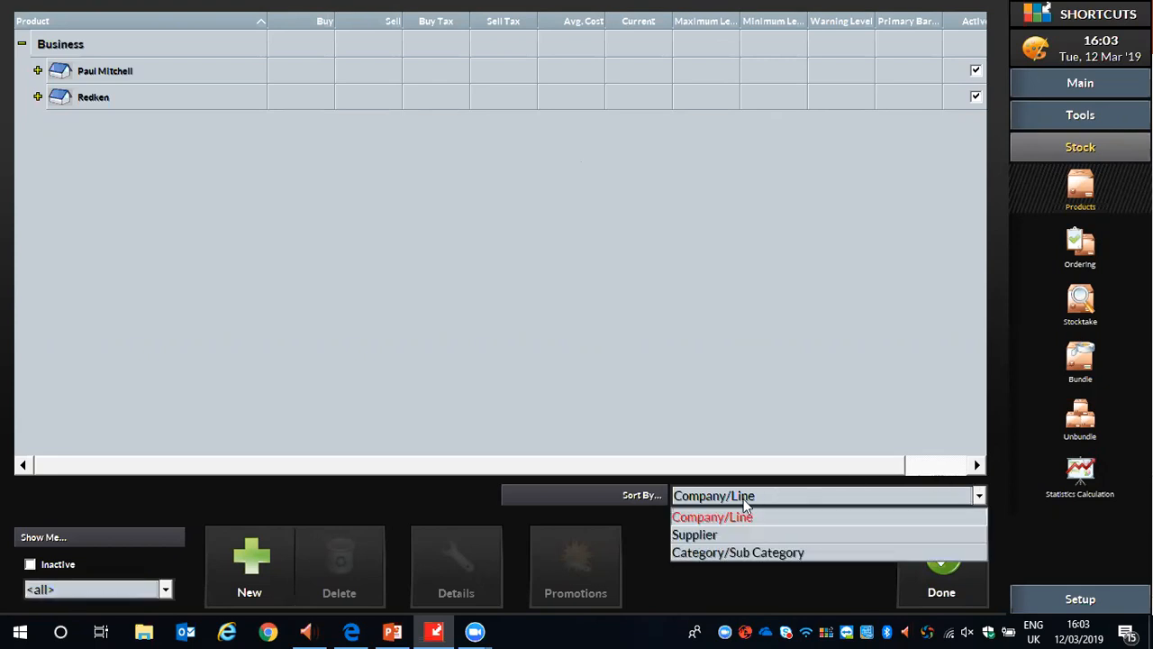
click(715, 535)
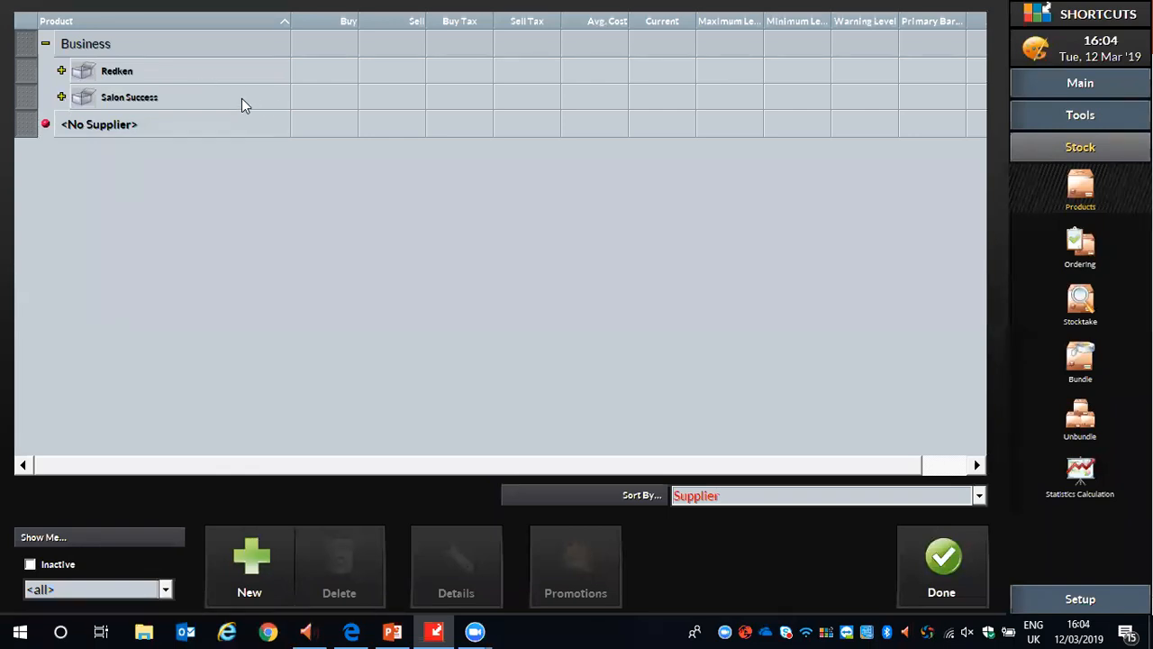
click(84, 44)
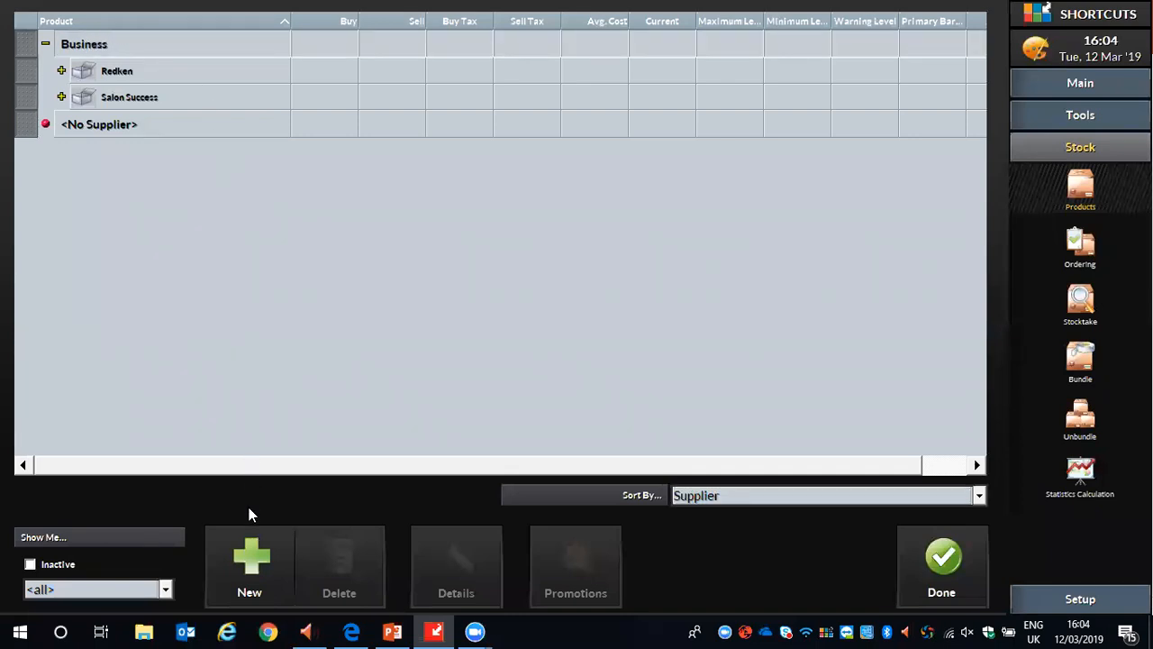
click(253, 575)
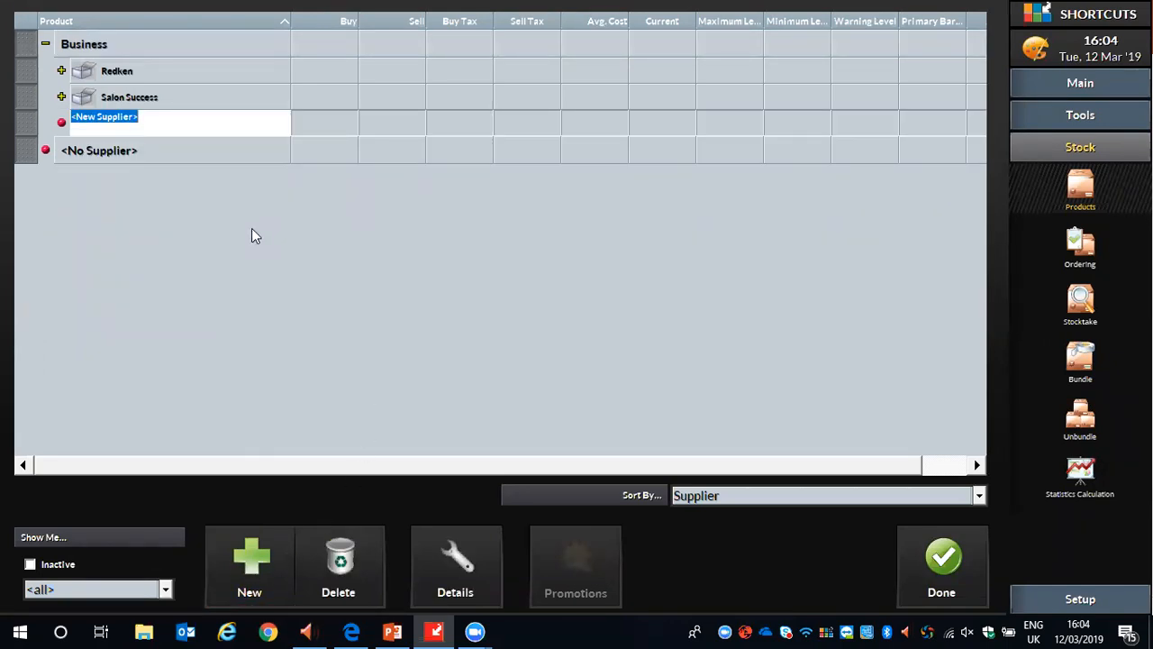
text(Test Supplier)
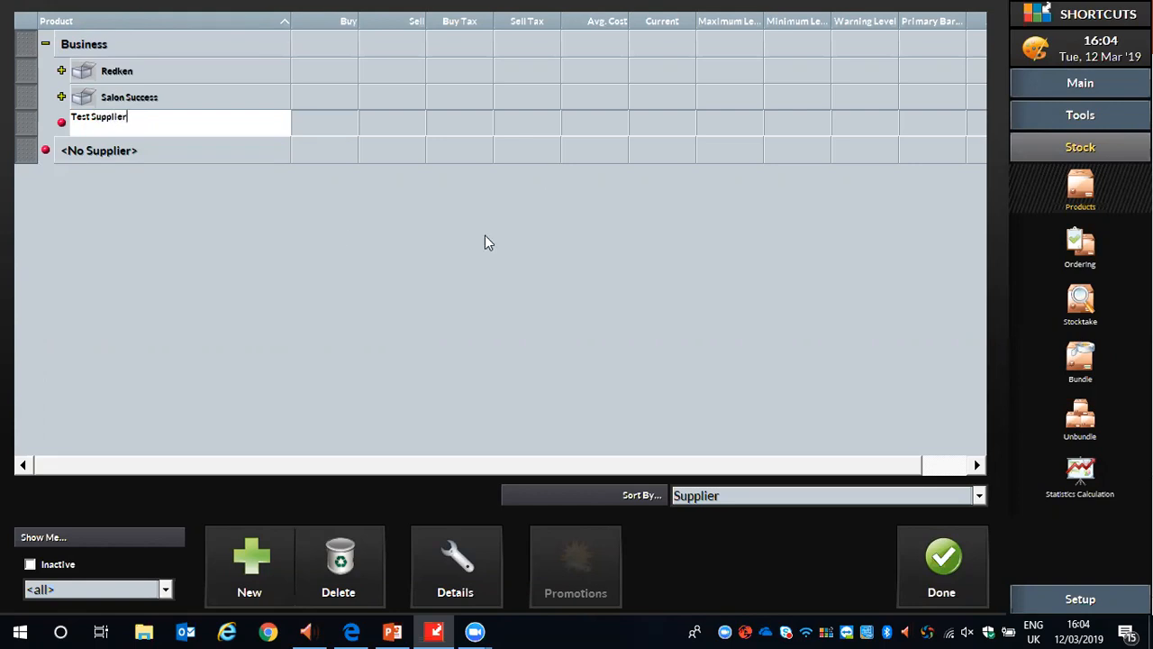
key(Return)
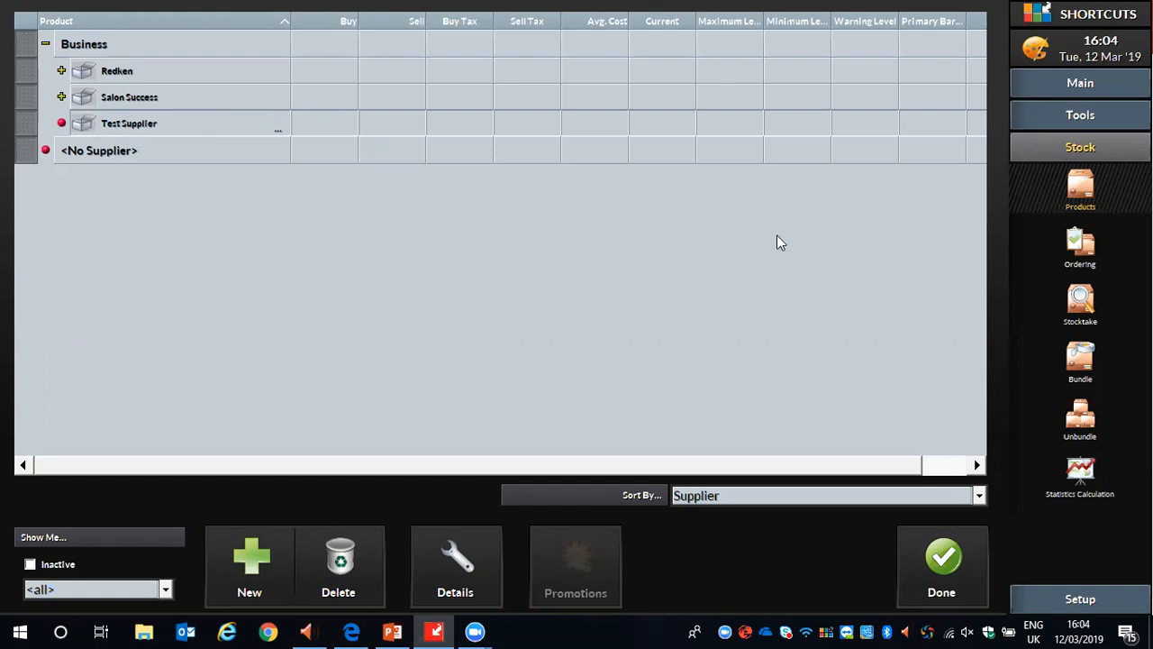
Sort the list by Company/Line and add a company named Loreal under Business with Test Supplier as its default supplier.
click(979, 496)
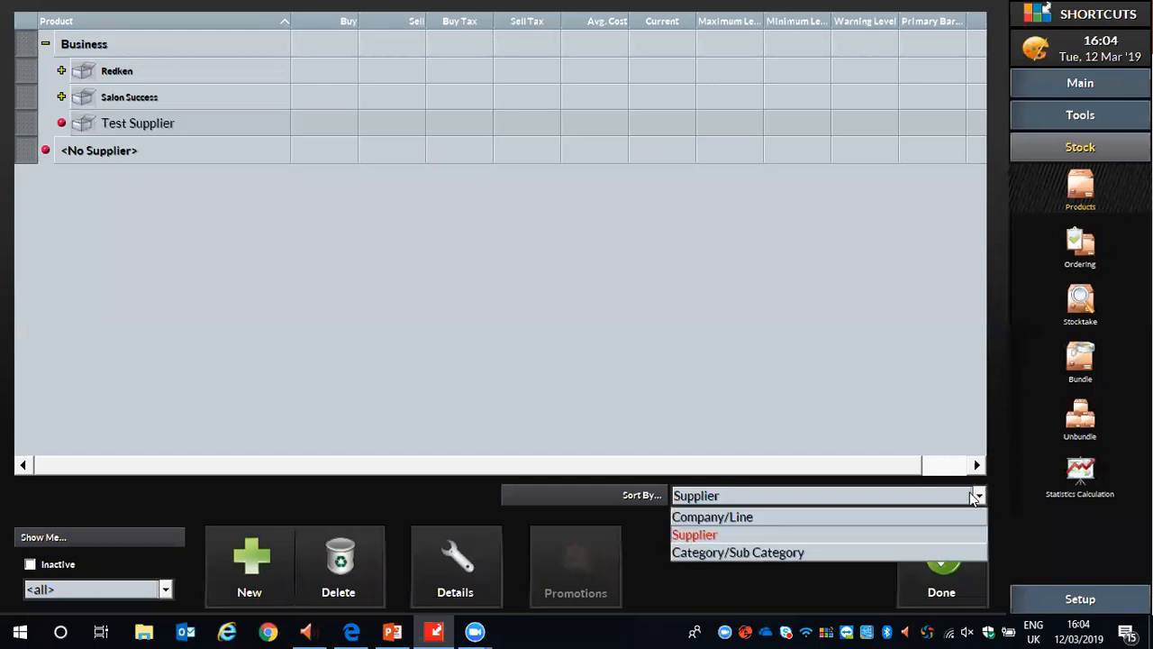
click(717, 516)
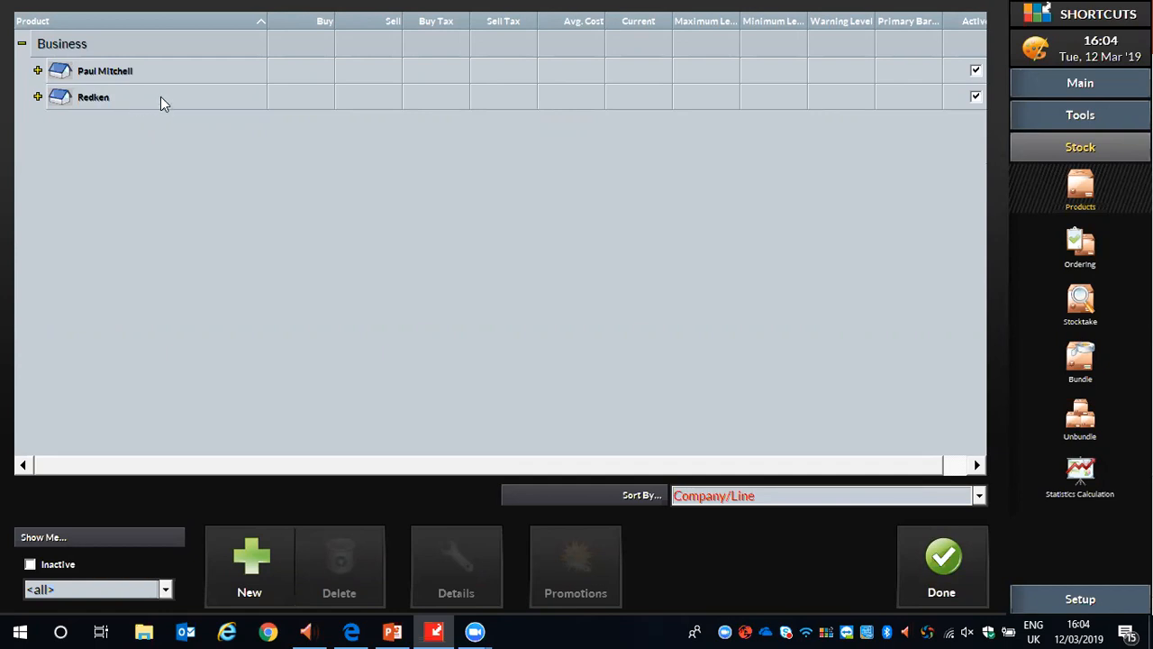
click(59, 47)
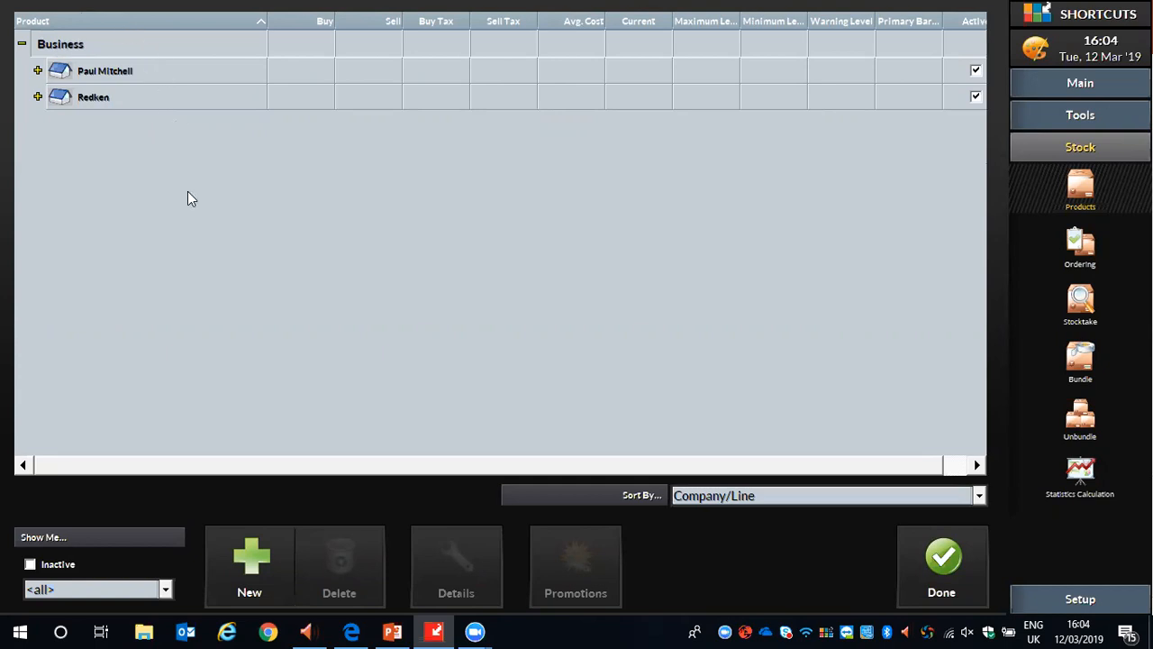
click(252, 559)
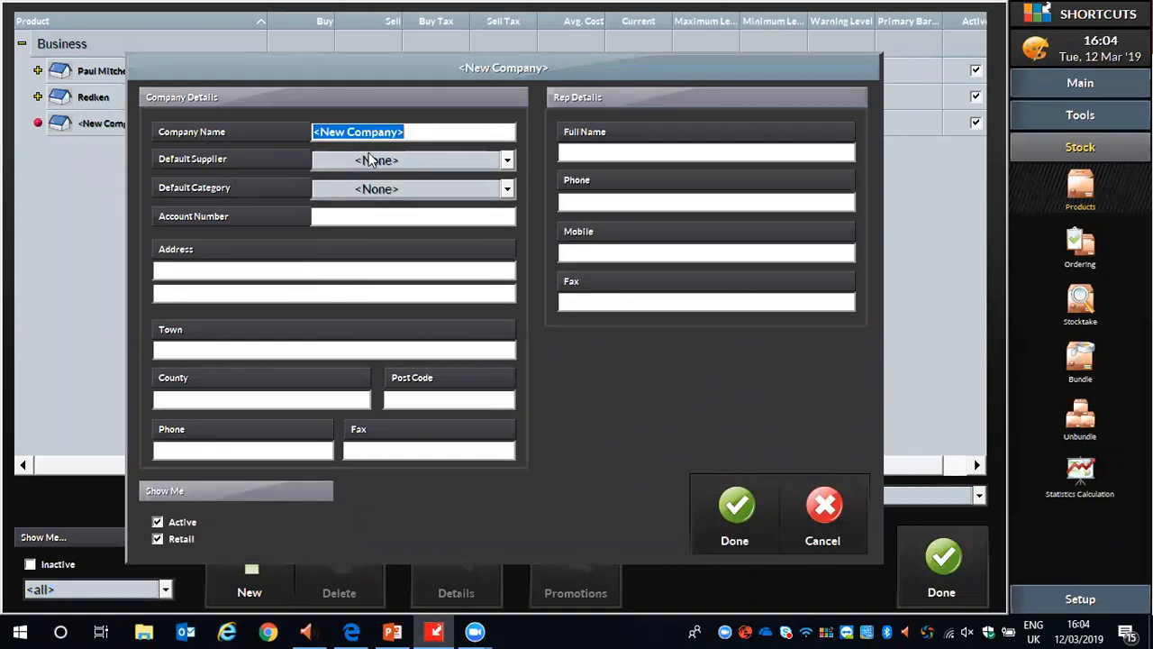
text(Loreal)
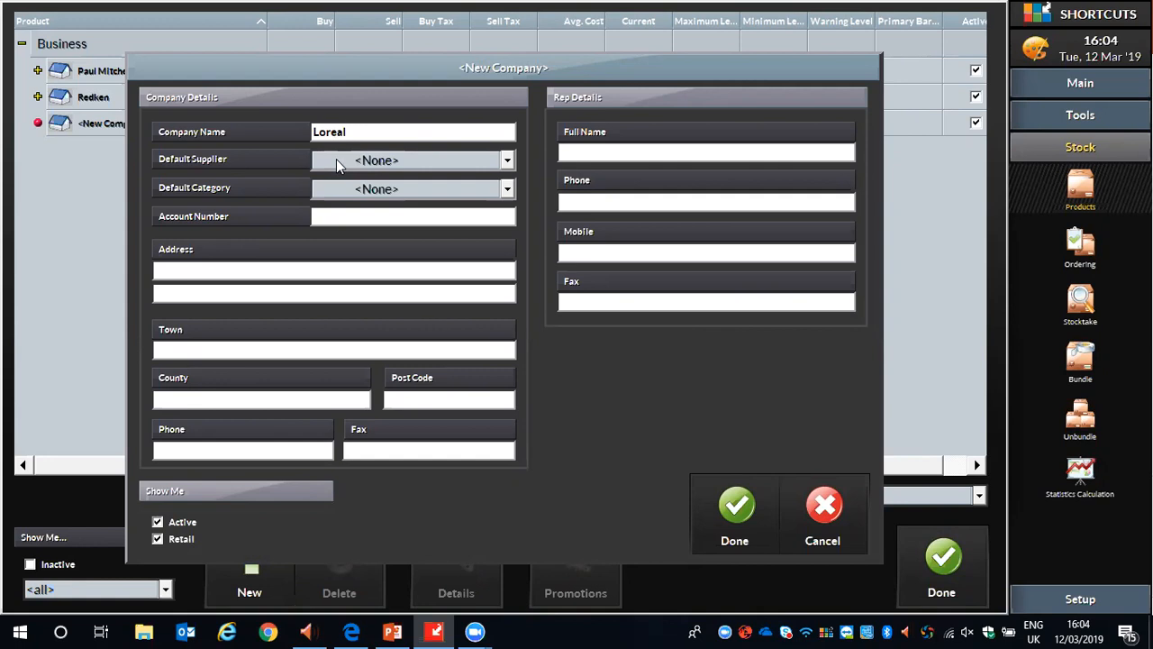
click(417, 167)
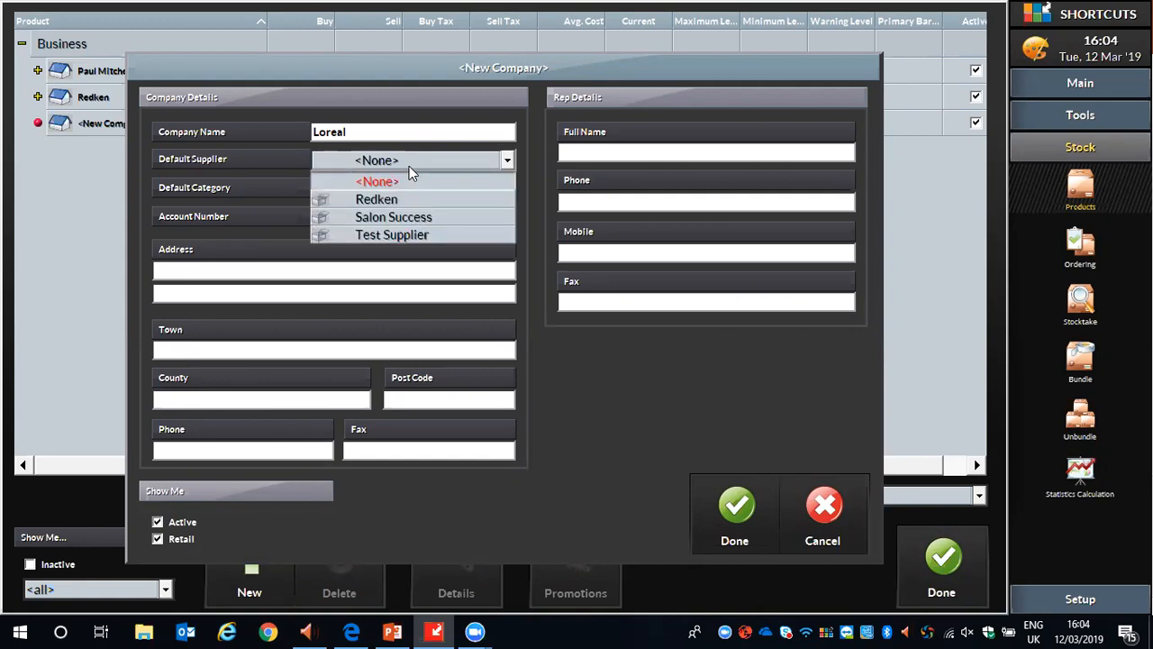
click(375, 235)
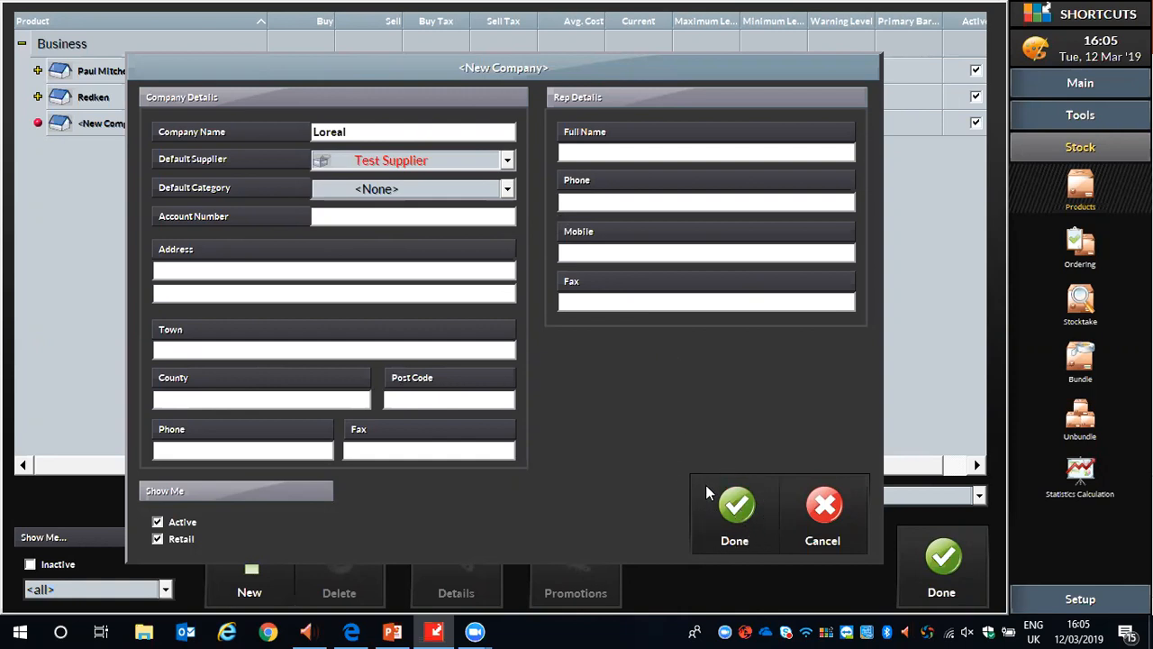
click(737, 512)
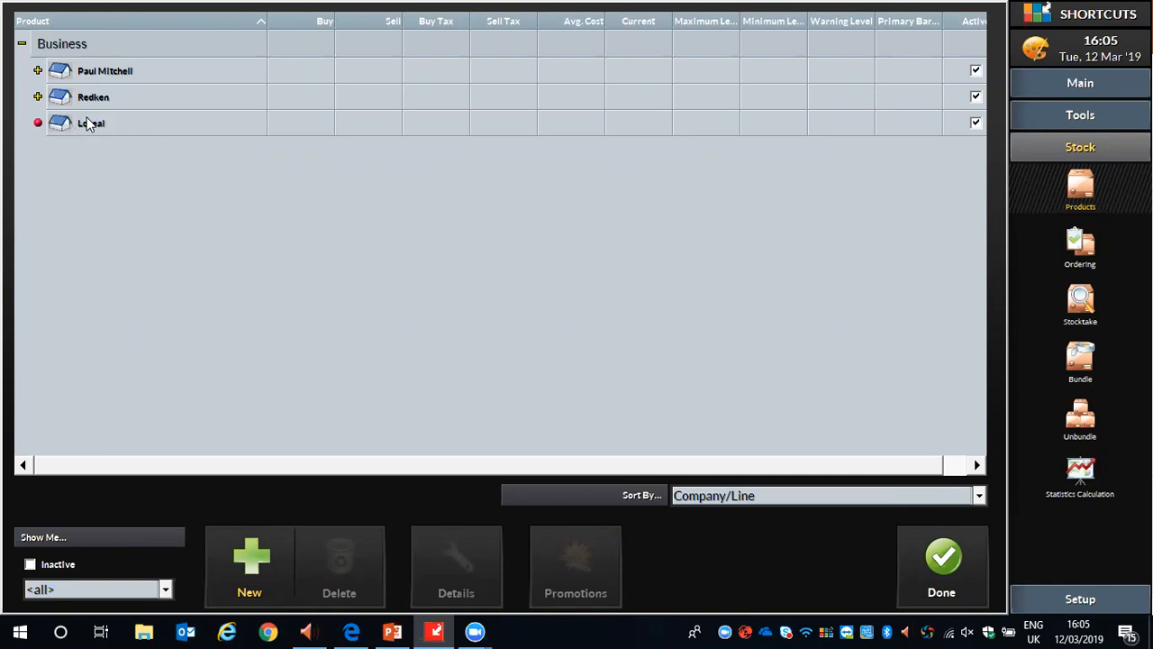
Add a product line named Summer Range under the Loreal company.
click(90, 123)
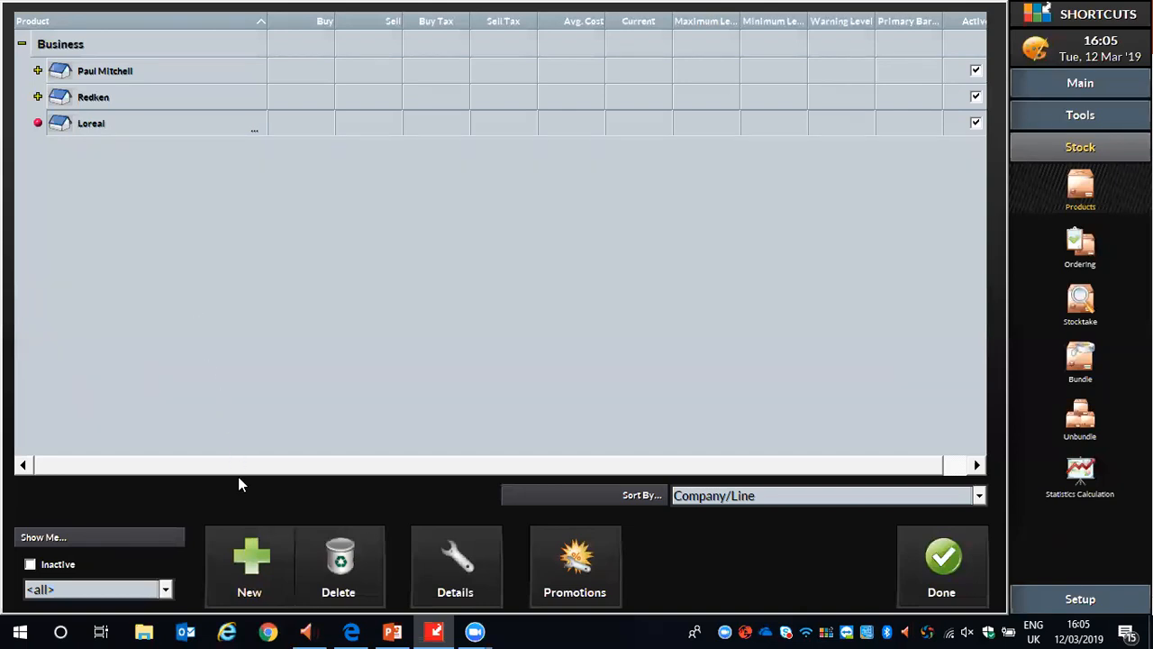
click(253, 555)
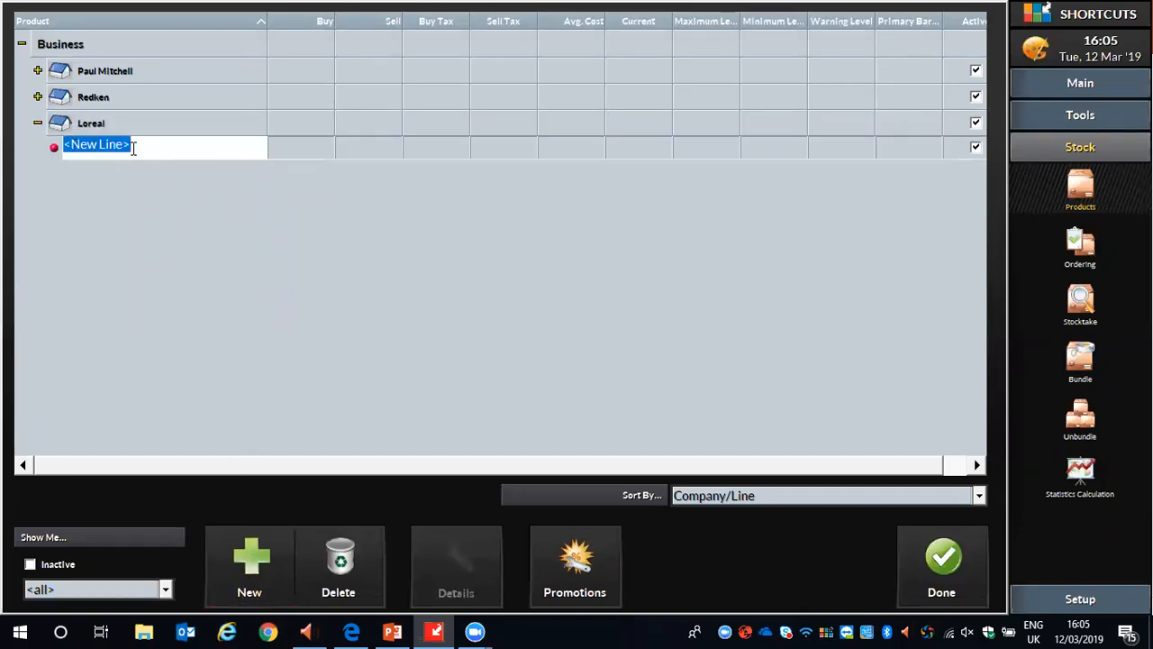
text(S)
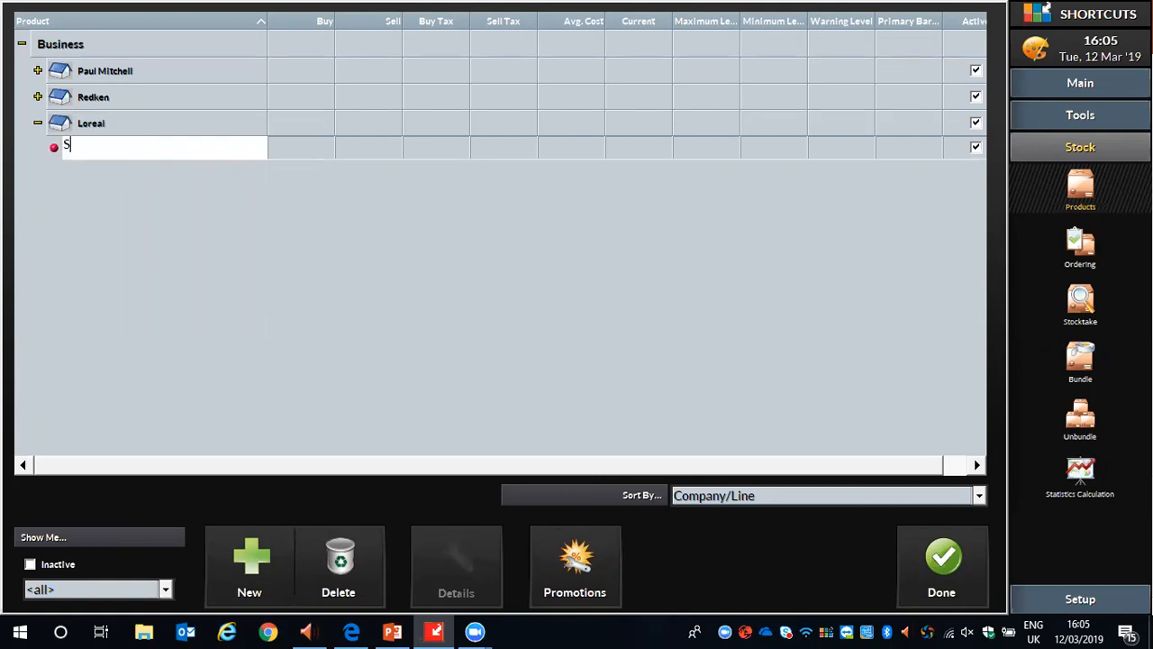
text(ummer Range)
key(Return)
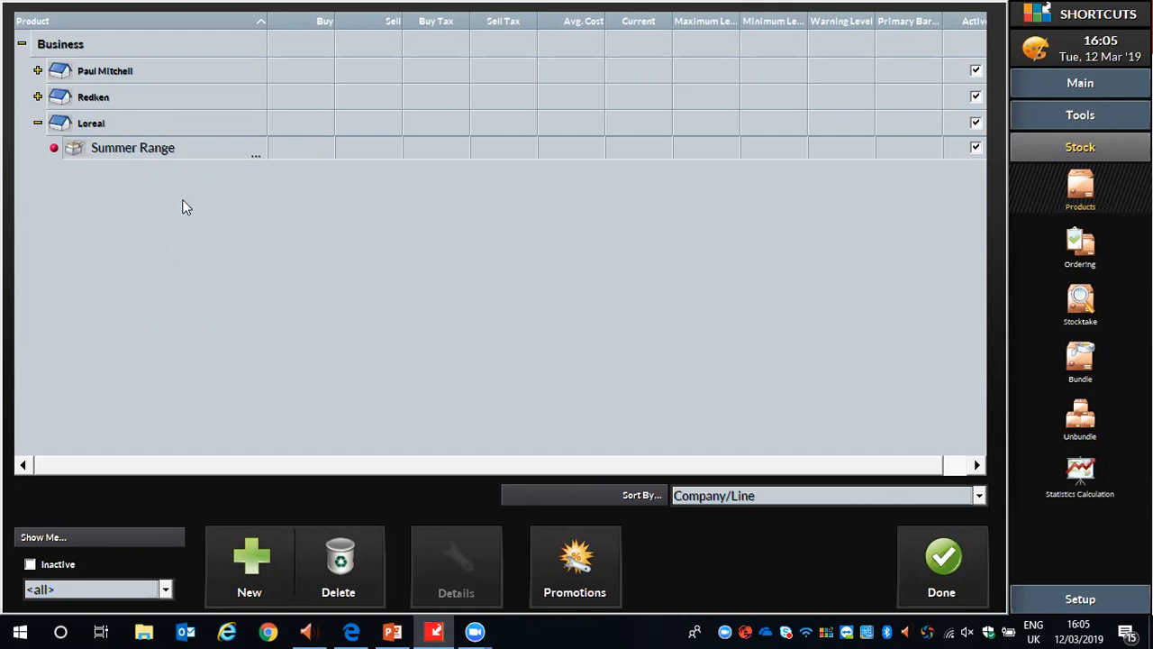
Add a product named Summer Shampoo 125ml to Loreal's Summer Range line.
click(114, 149)
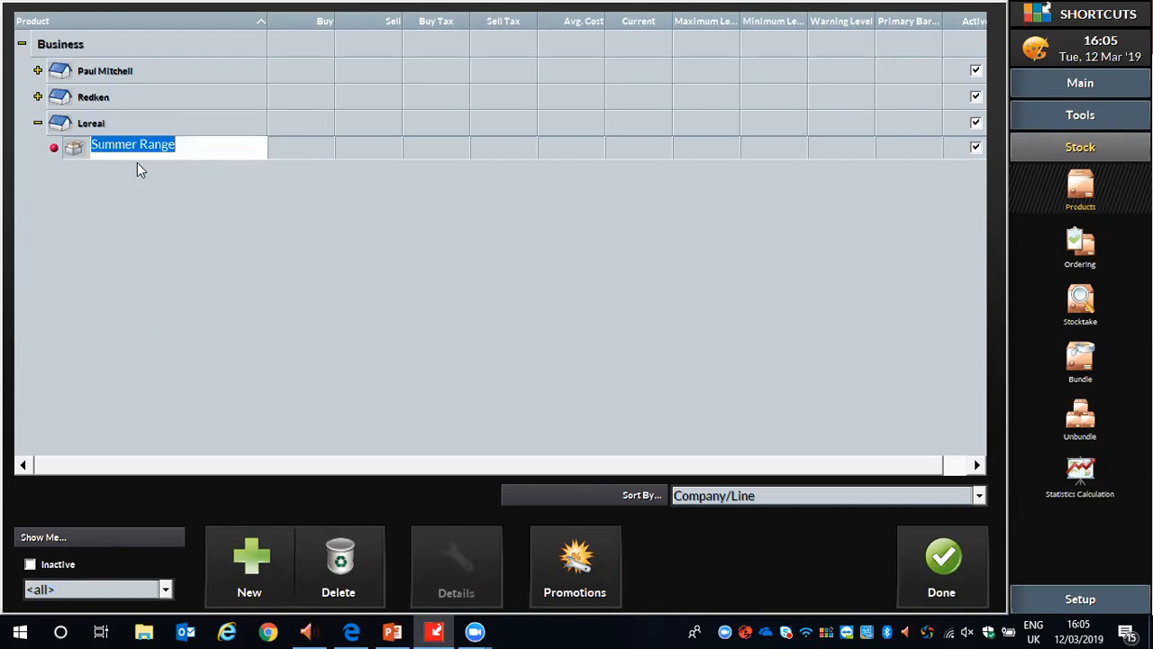
click(251, 556)
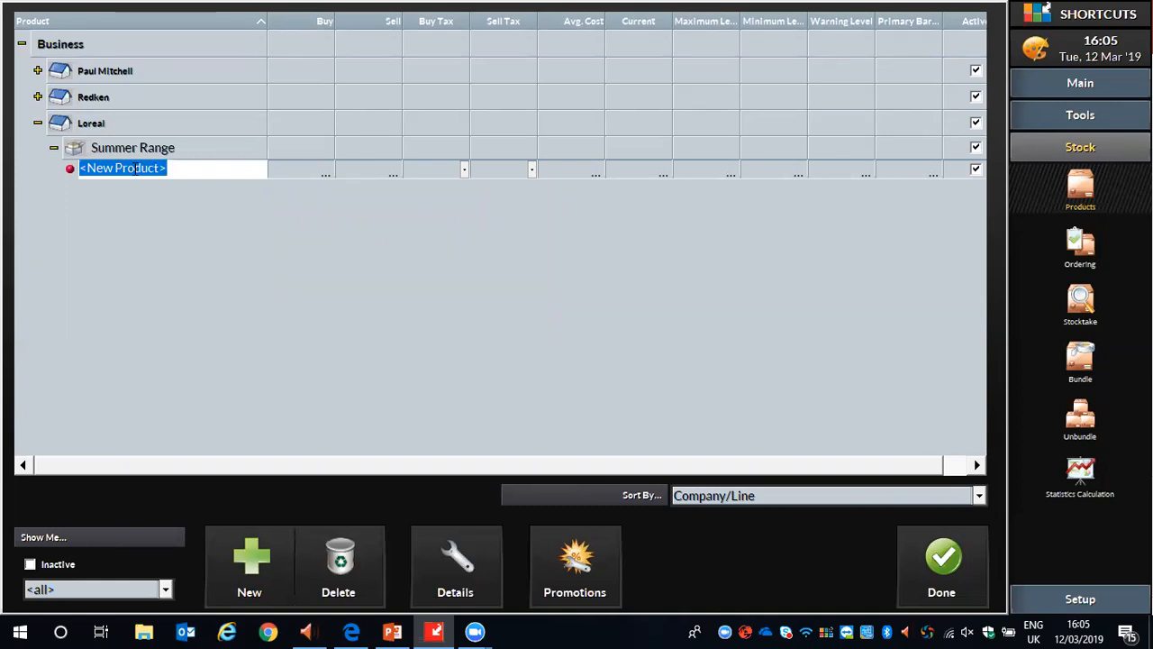
text(S)
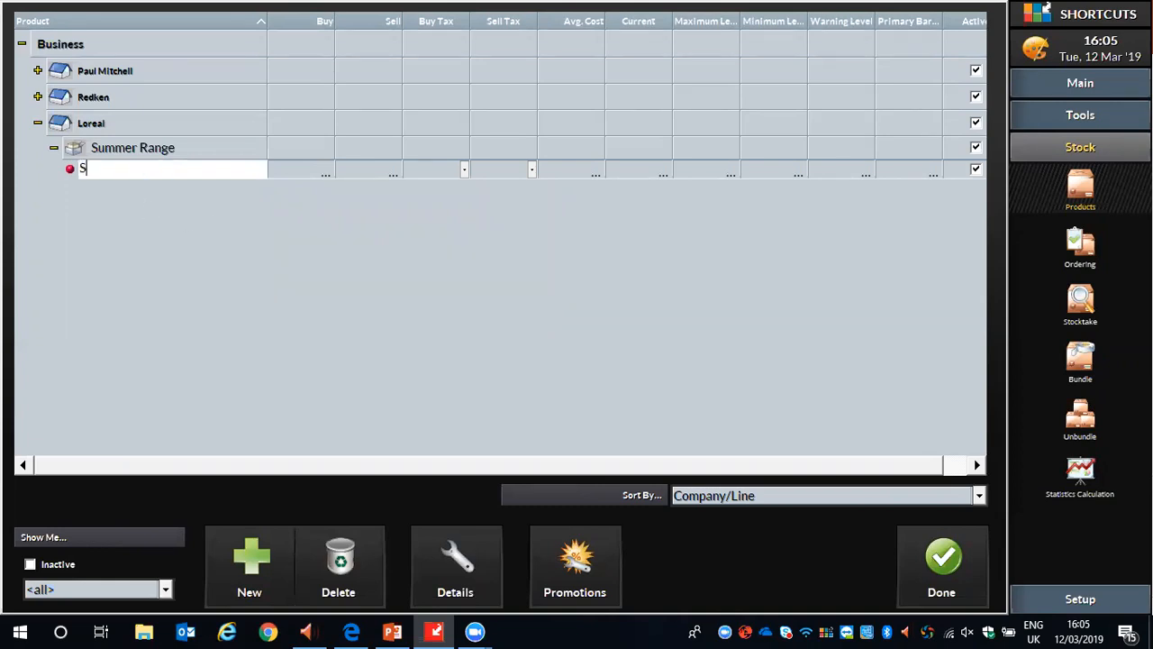
text(ummer Sham)
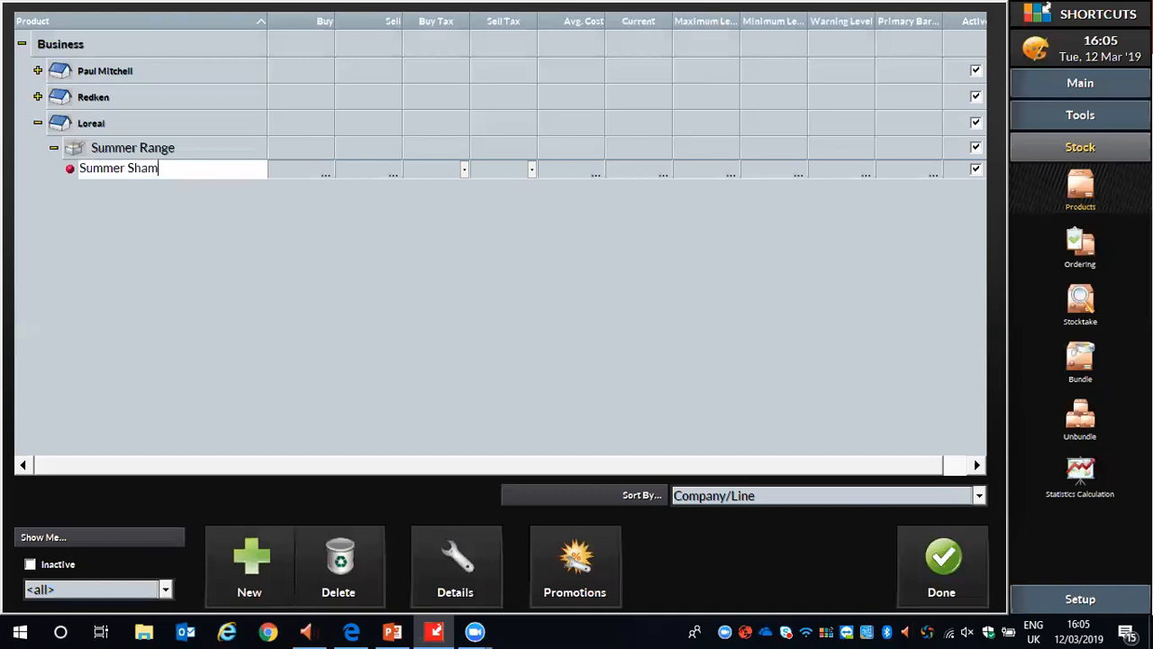
text(poo 125ml)
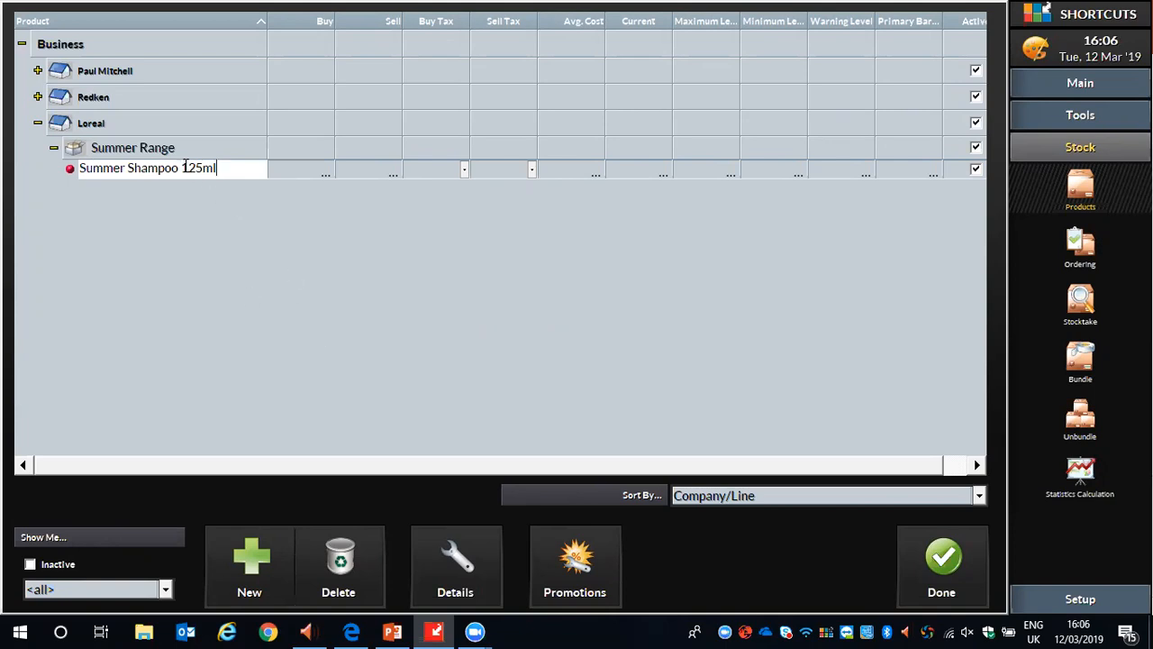
click(325, 226)
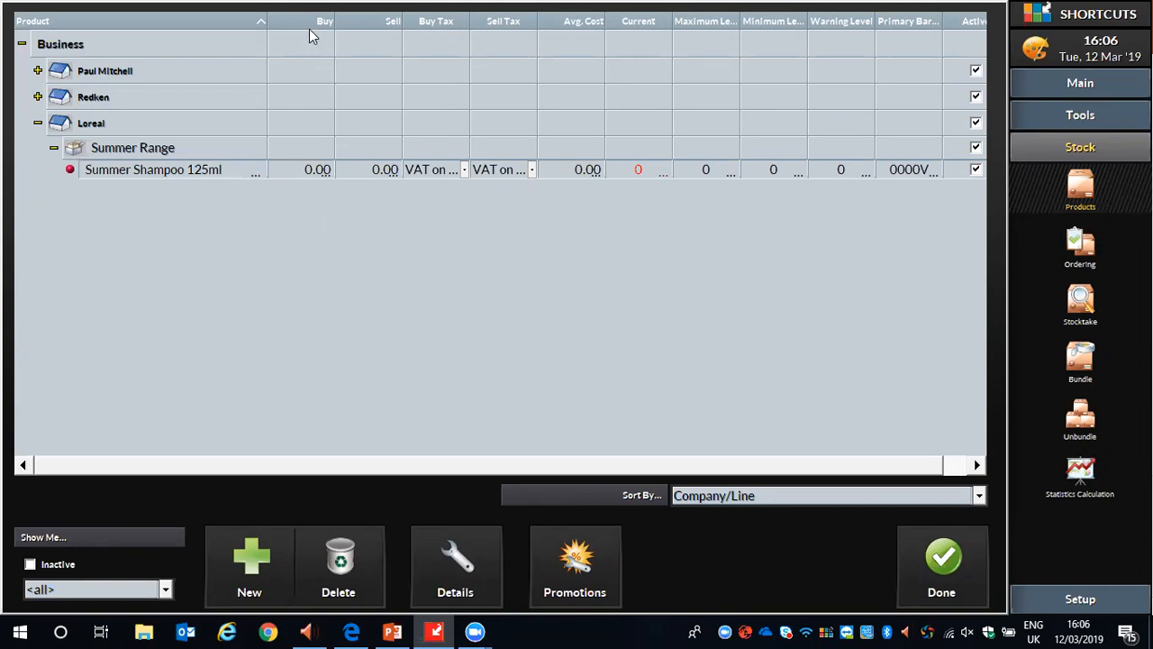
Set the buy price of Summer Shampoo 125ml to 6.95.
click(305, 169)
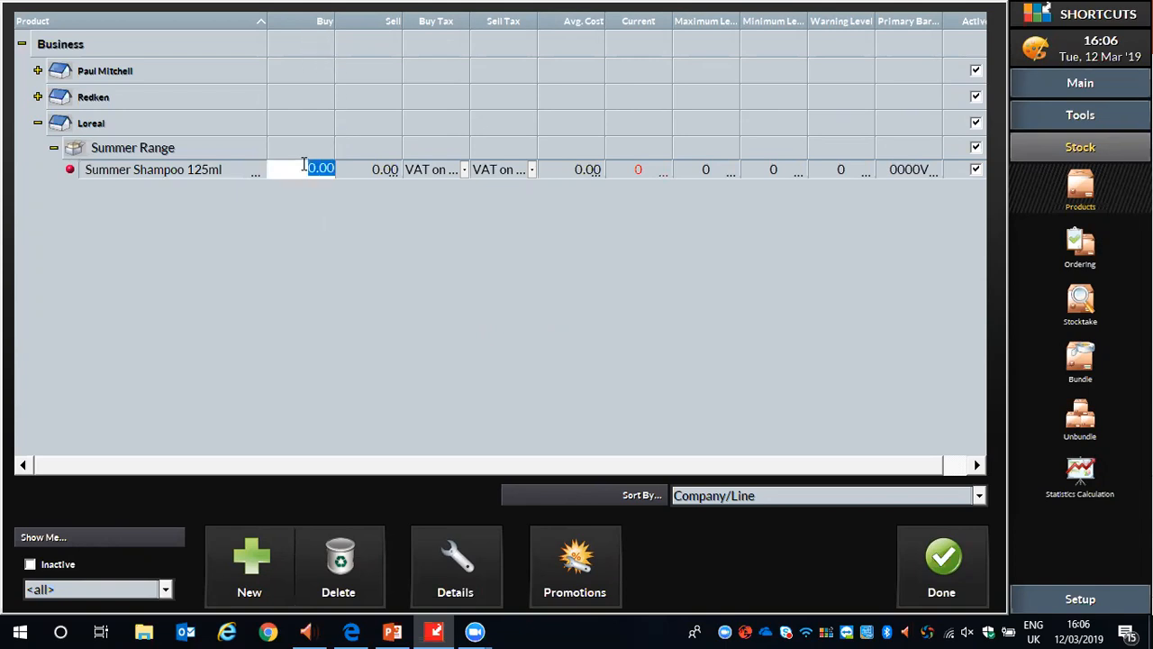
text(6.95)
click(359, 275)
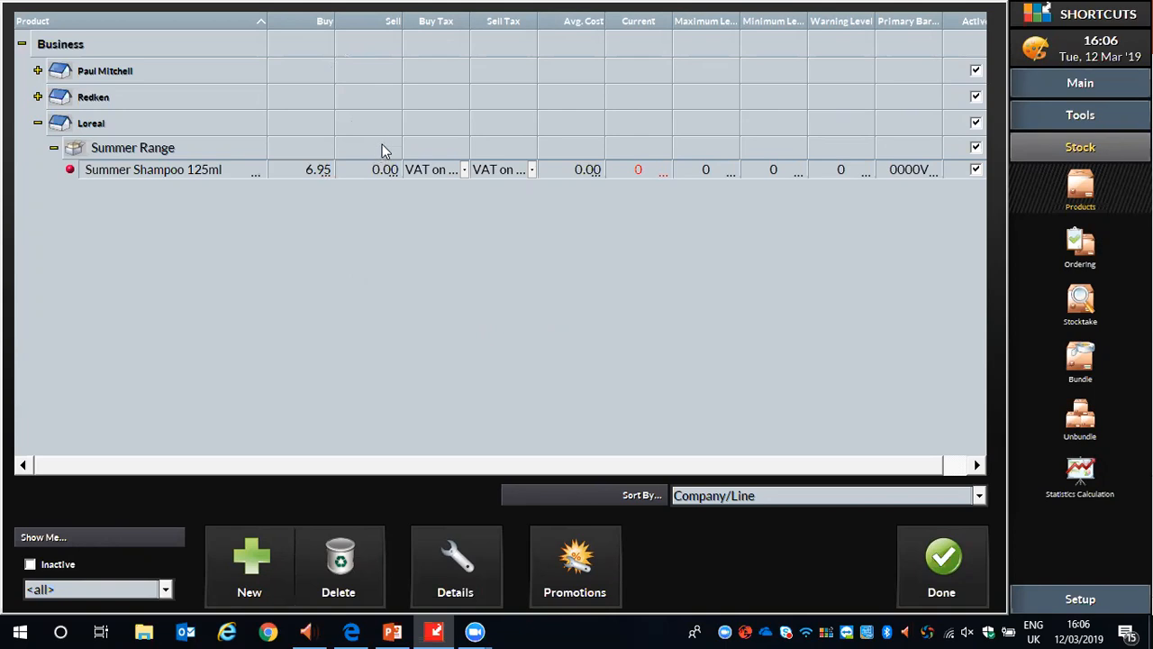
Set the sell price of Summer Shampoo 125ml to 14.95.
click(382, 171)
text(14.95)
key(Return)
Try a buy price of 7 for Summer Shampoo 125ml and set it back to 6.95.
click(315, 171)
text(7)
click(315, 173)
text(6.95)
click(422, 269)
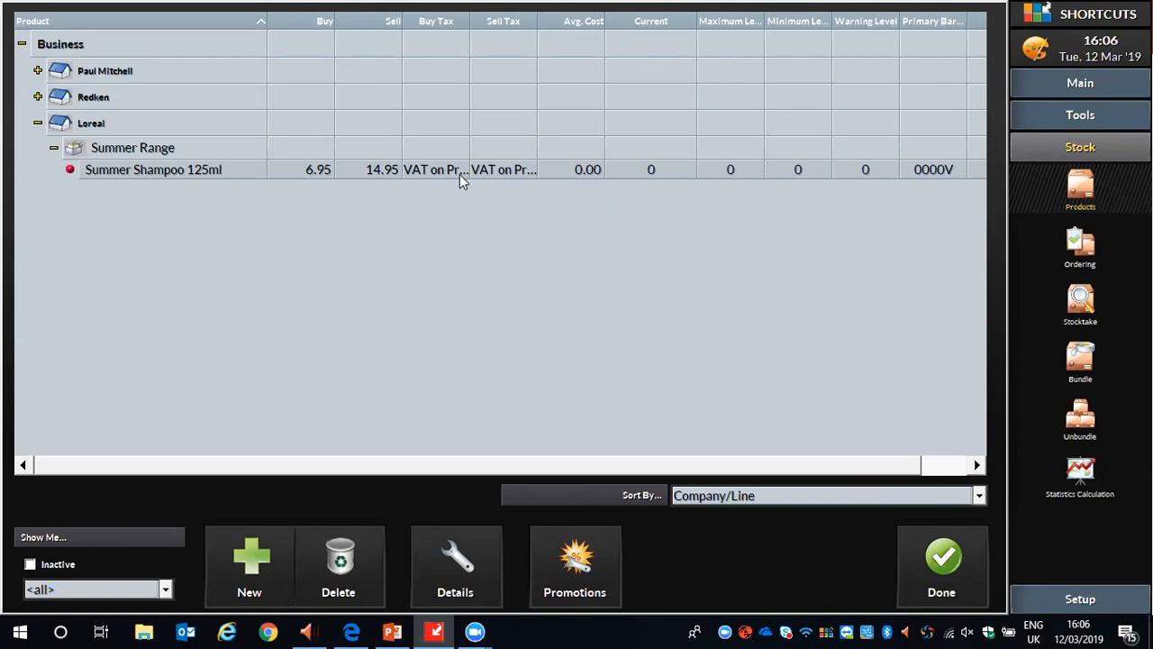
Set the current stock quantity of Summer Shampoo 125ml to 2.
click(644, 169)
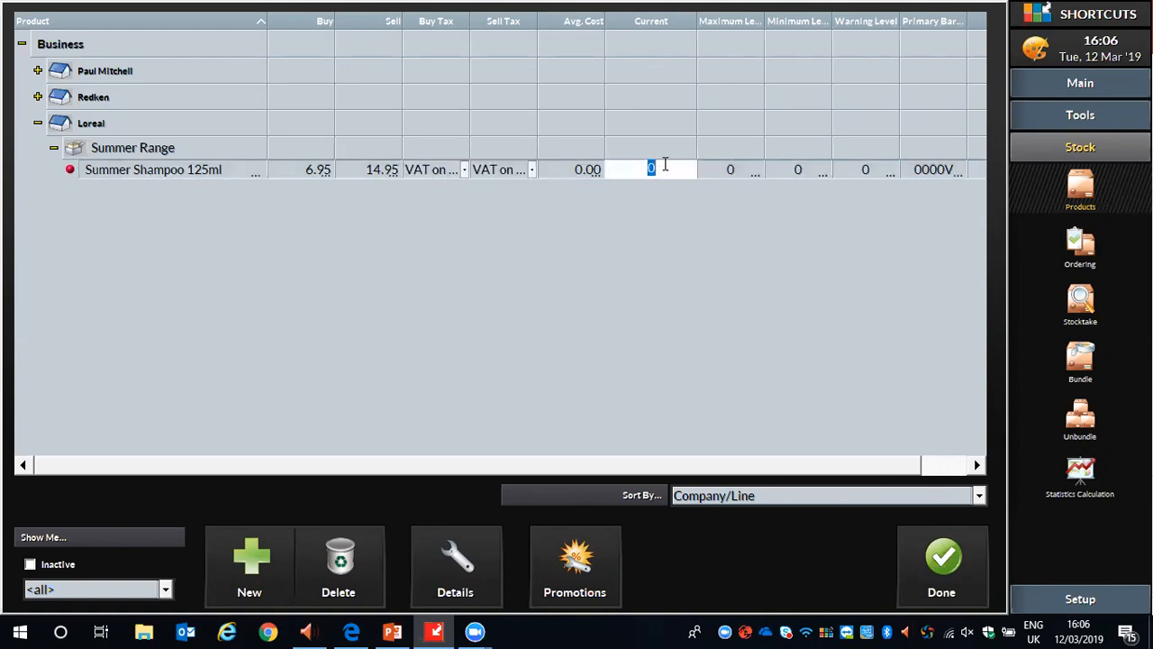
text(2)
click(690, 226)
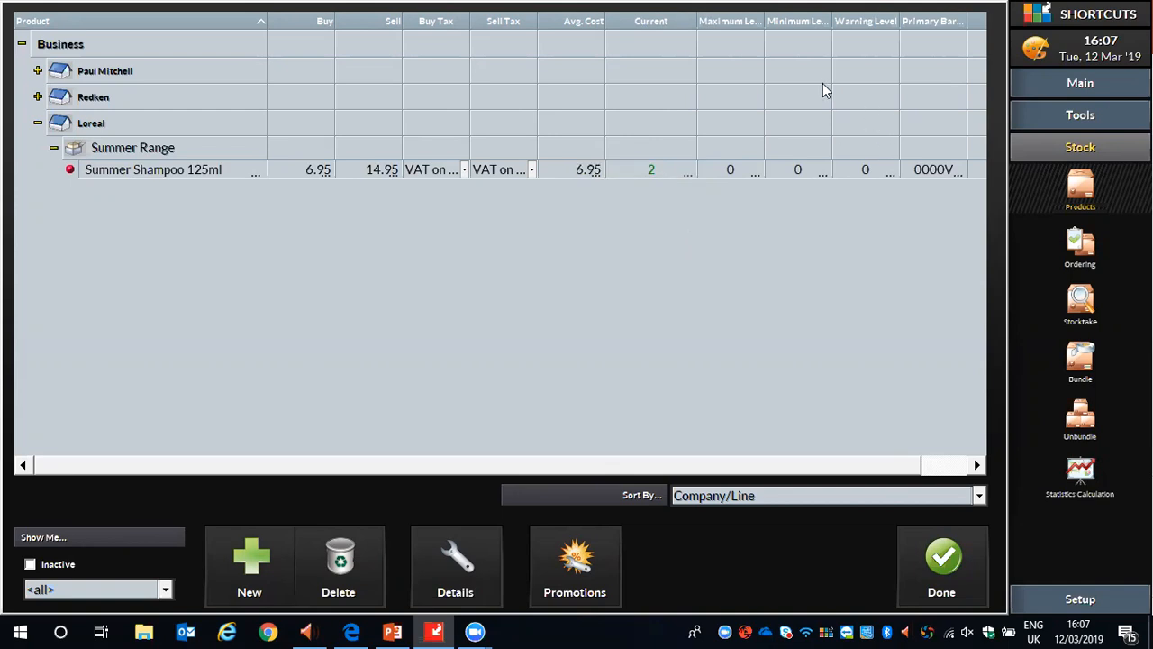
Widen the Maximum Level and Minimum Level columns and set Summer Shampoo 125ml's maximum level to 6 and minimum level to 2.
click(755, 36)
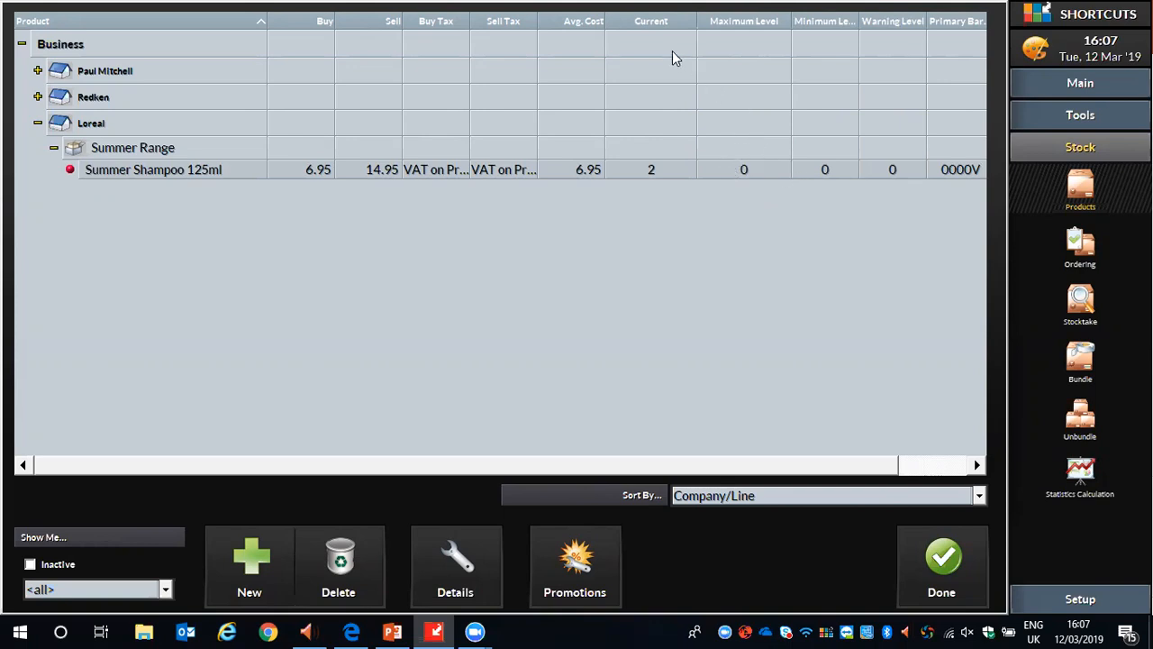
double_click(860, 28)
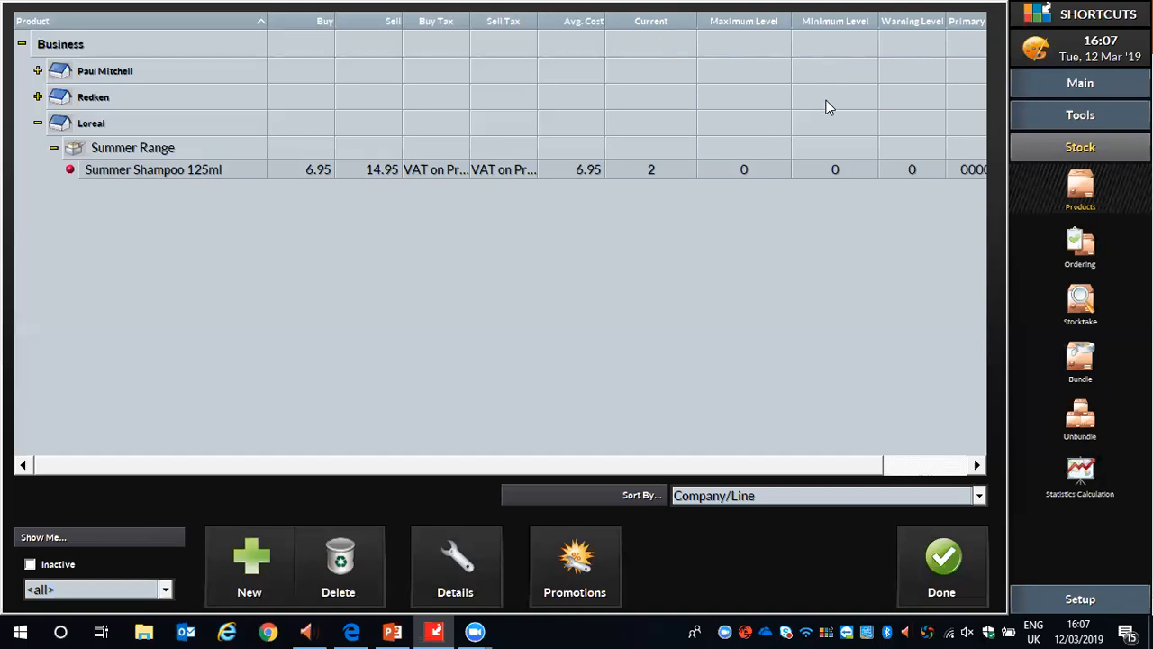
click(754, 169)
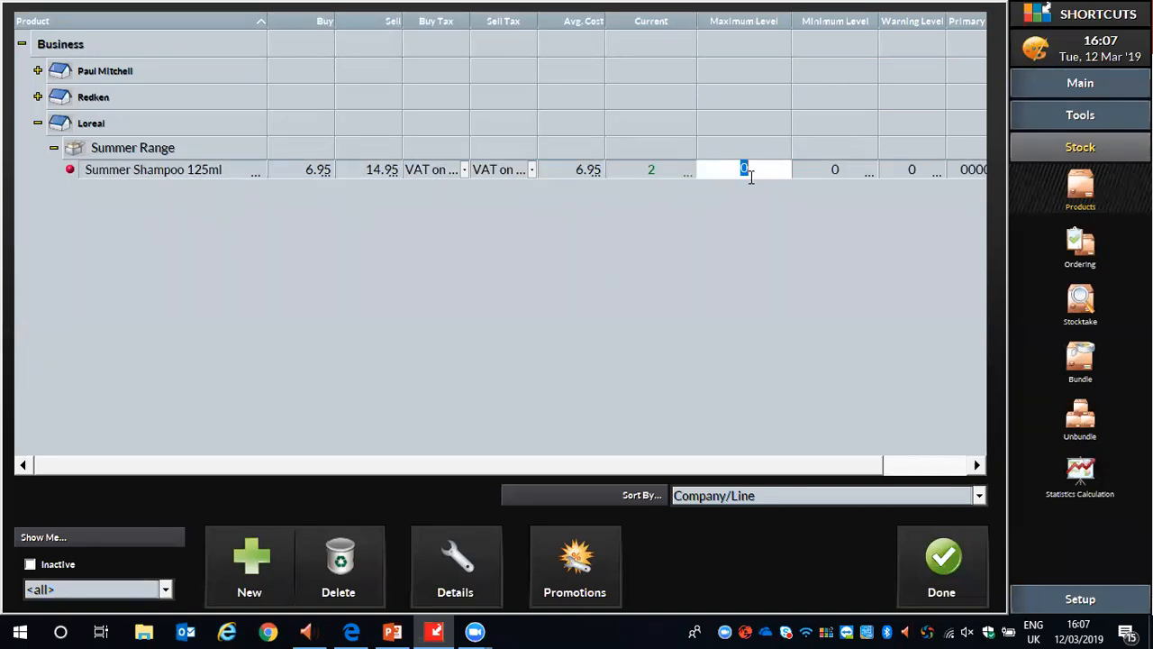
text(6)
click(838, 170)
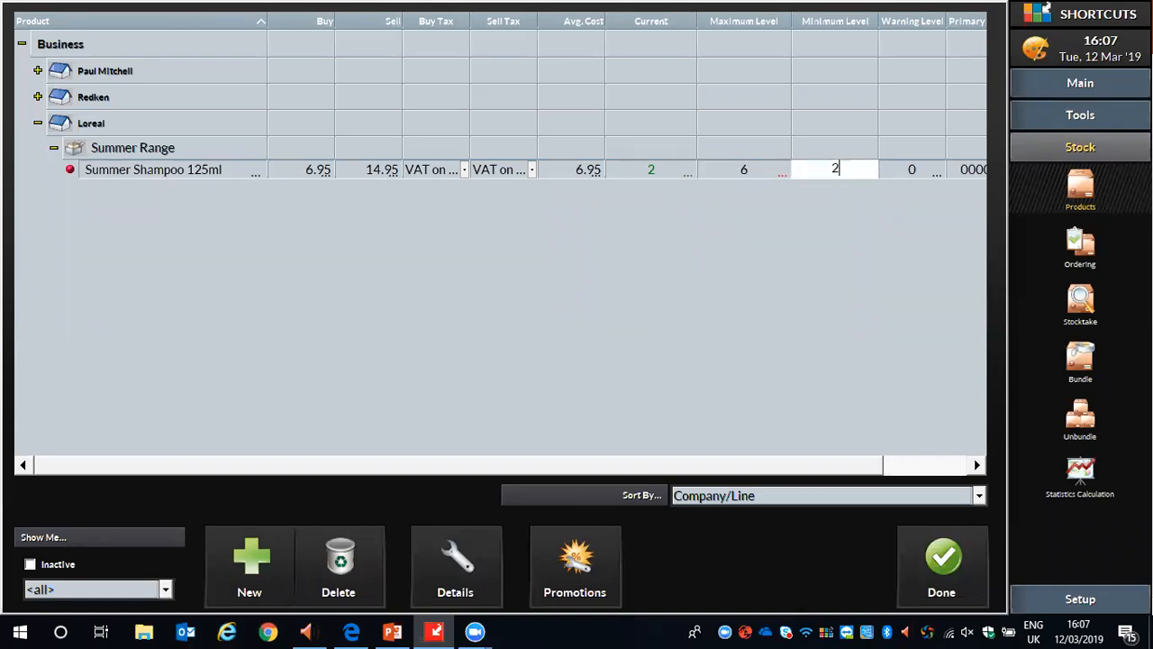
click(616, 271)
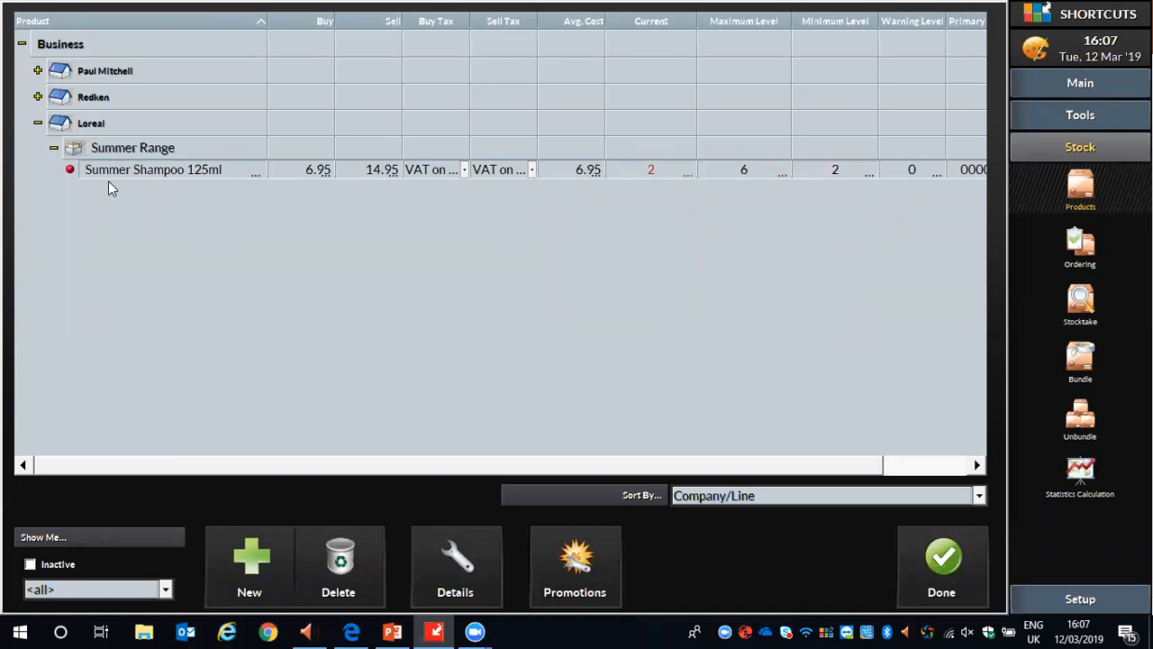
In Paul Mitchell's Awupuhi line, set Boutique Box - Shine & Volume to current stock 2, maximum level 6 and minimum level 3.
click(53, 148)
click(38, 124)
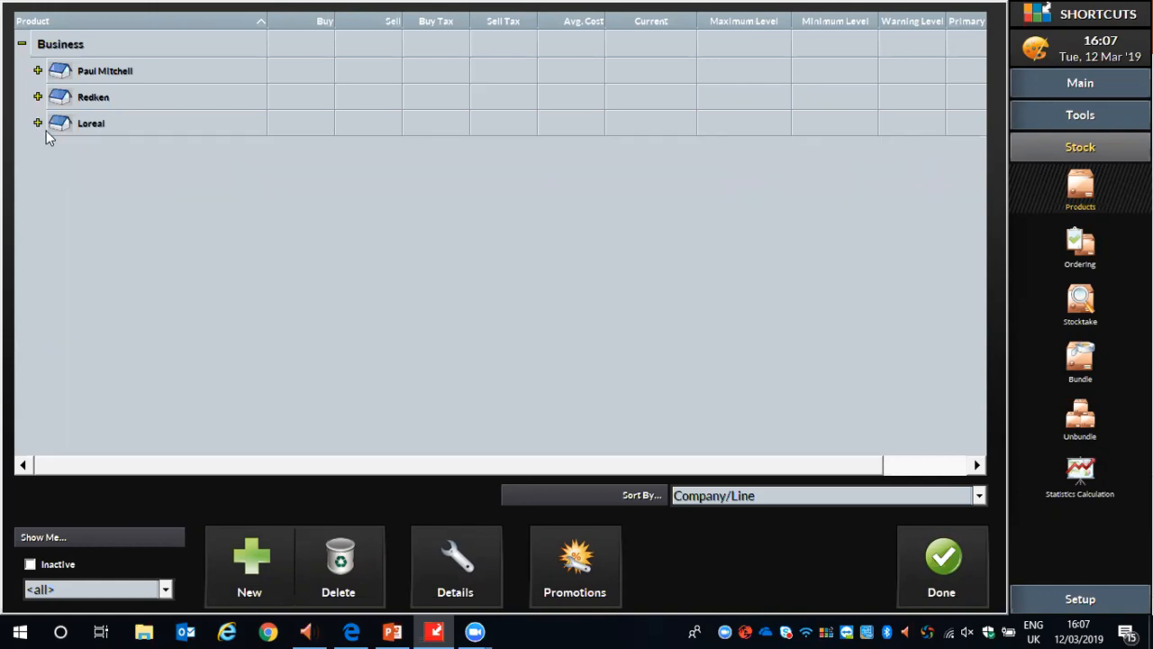
click(38, 71)
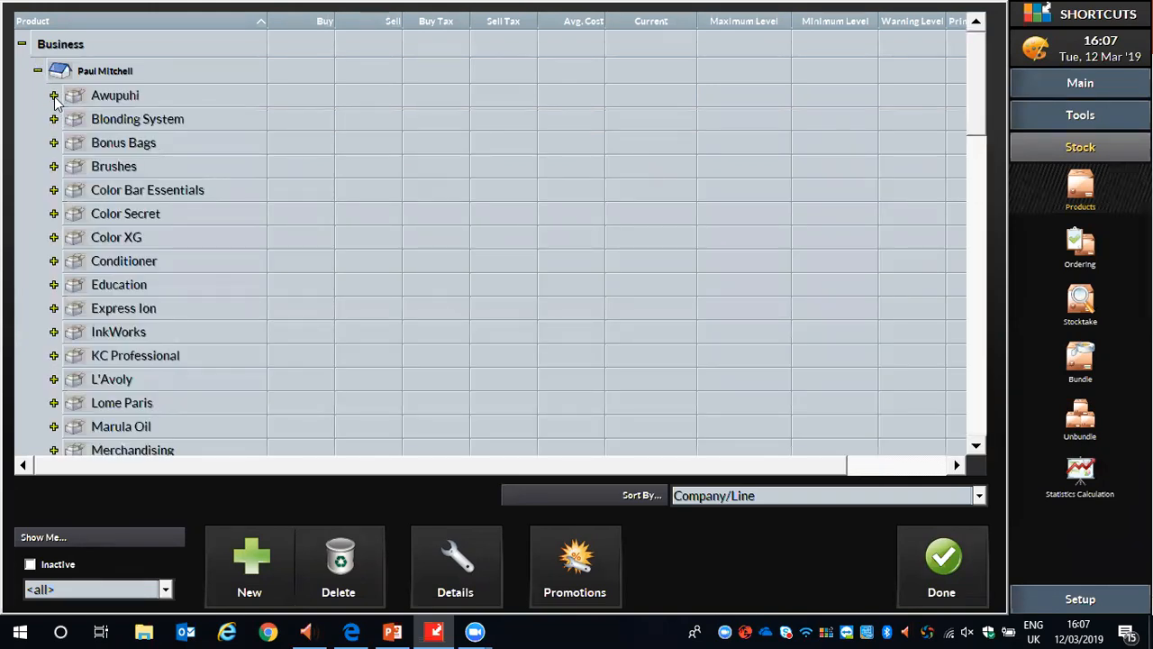
click(53, 94)
click(661, 117)
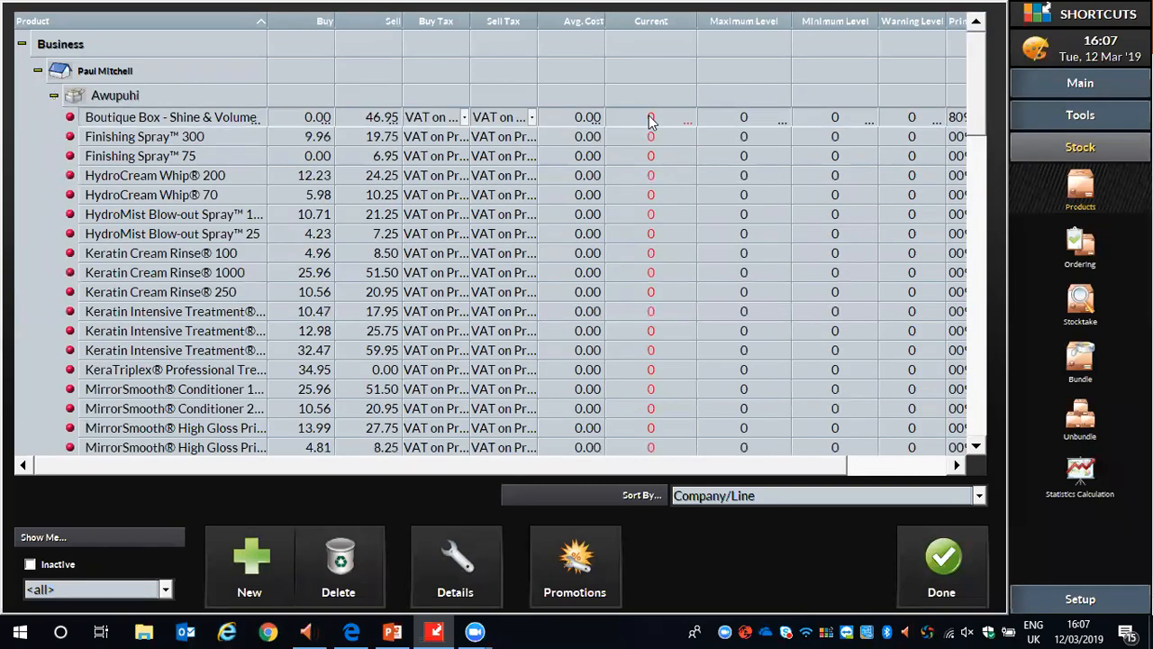
click(650, 117)
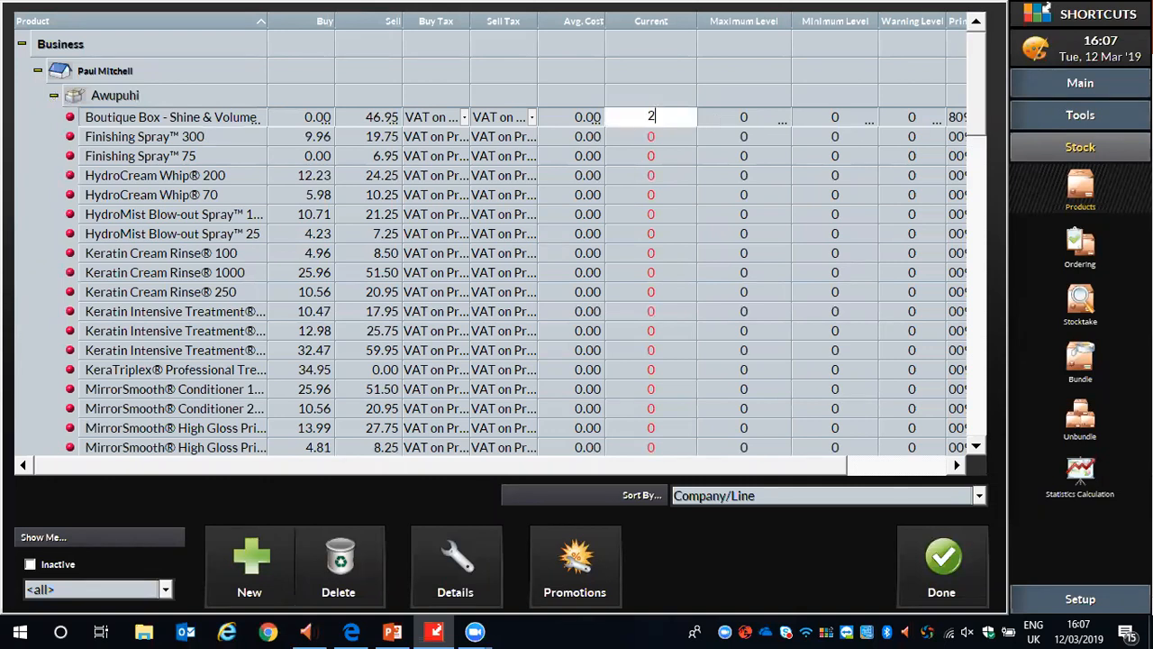
click(747, 119)
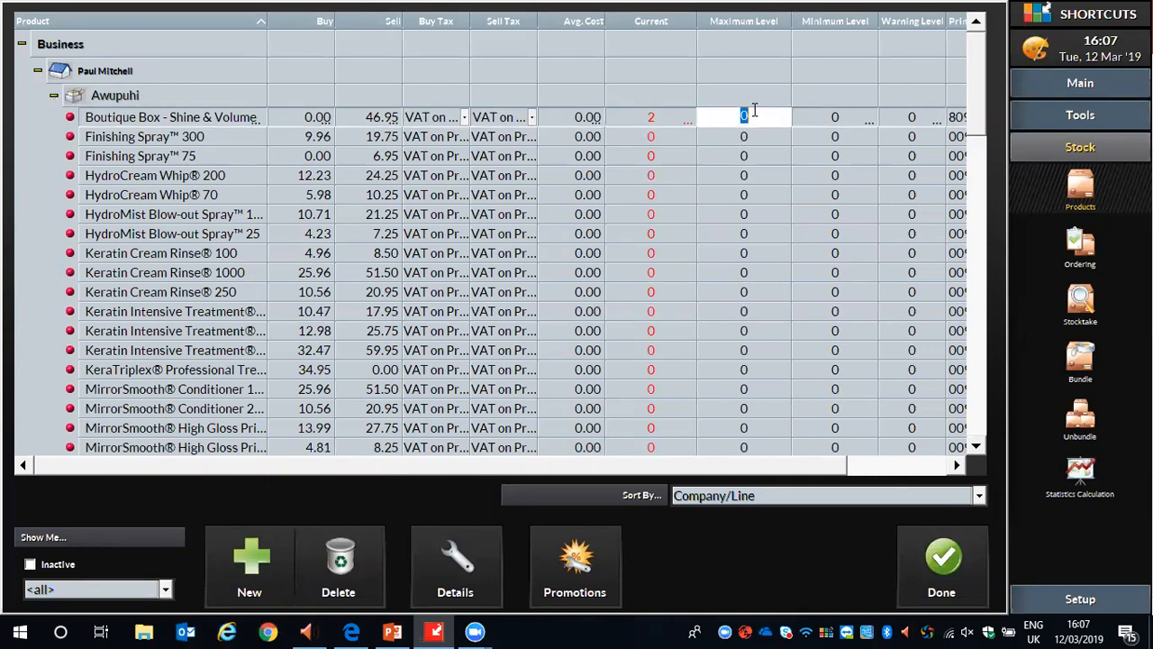
text(6)
click(840, 116)
text(3)
Set Finishing Spray 300 to current stock 1, maximum level 2 and minimum level 2.
click(656, 136)
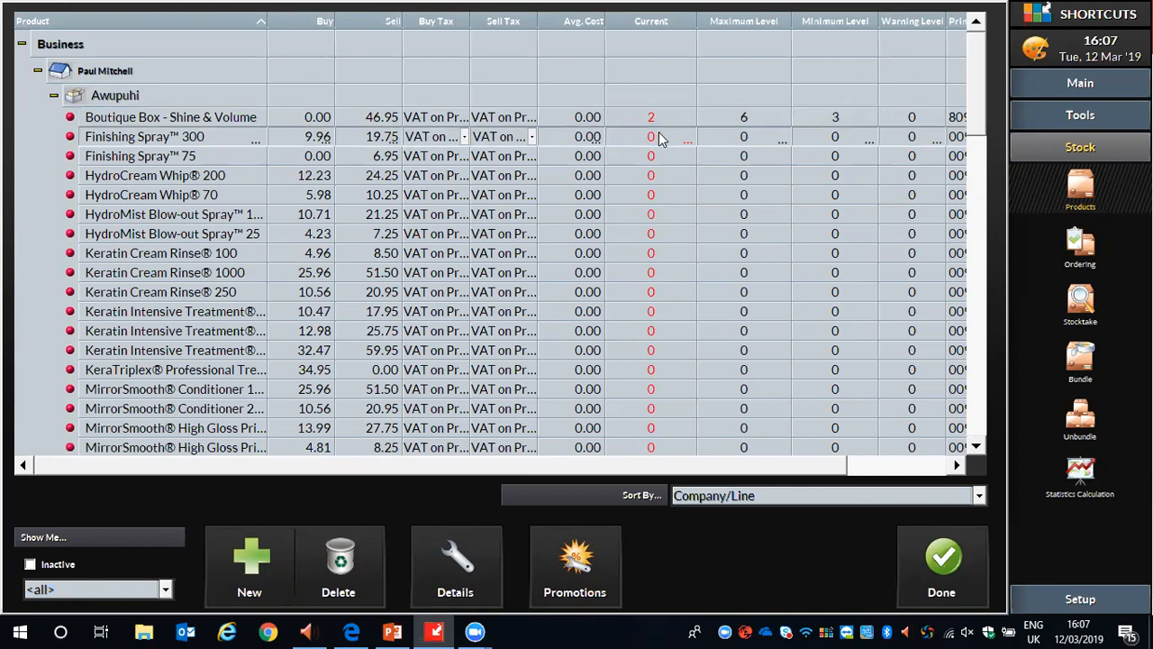
click(659, 137)
text(1)
click(755, 137)
text(2)
click(827, 140)
text(2)
Set Finishing Spray 75 to maximum level 3, minimum level 2 and current stock 2.
click(747, 160)
text(3)
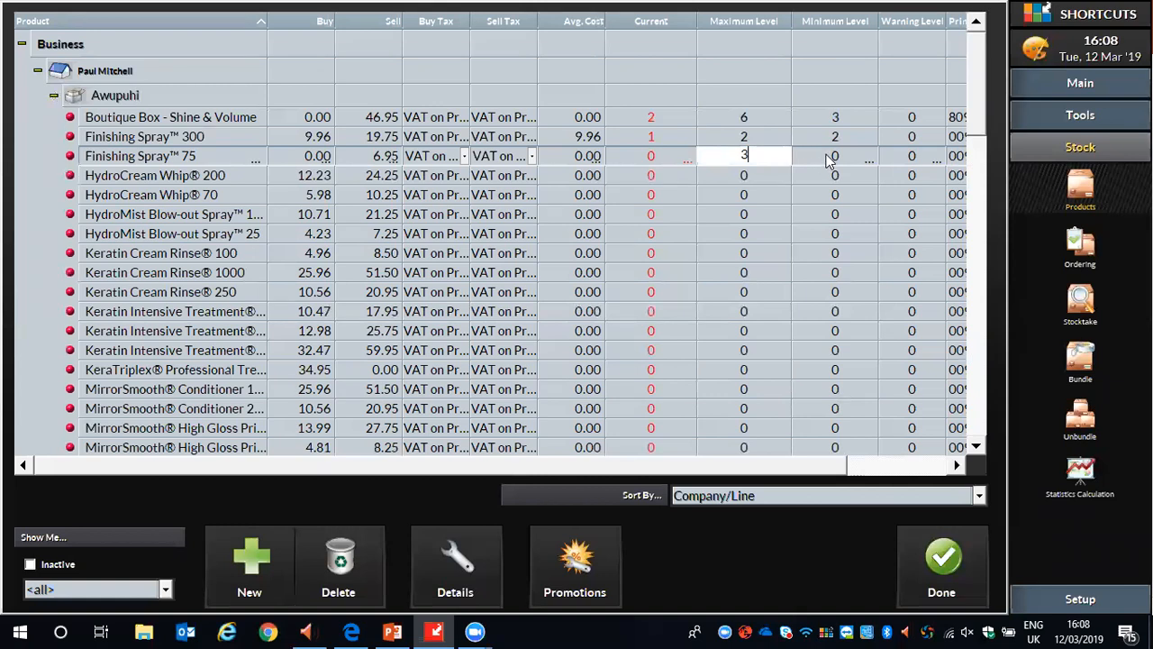
click(828, 160)
text(2)
click(661, 158)
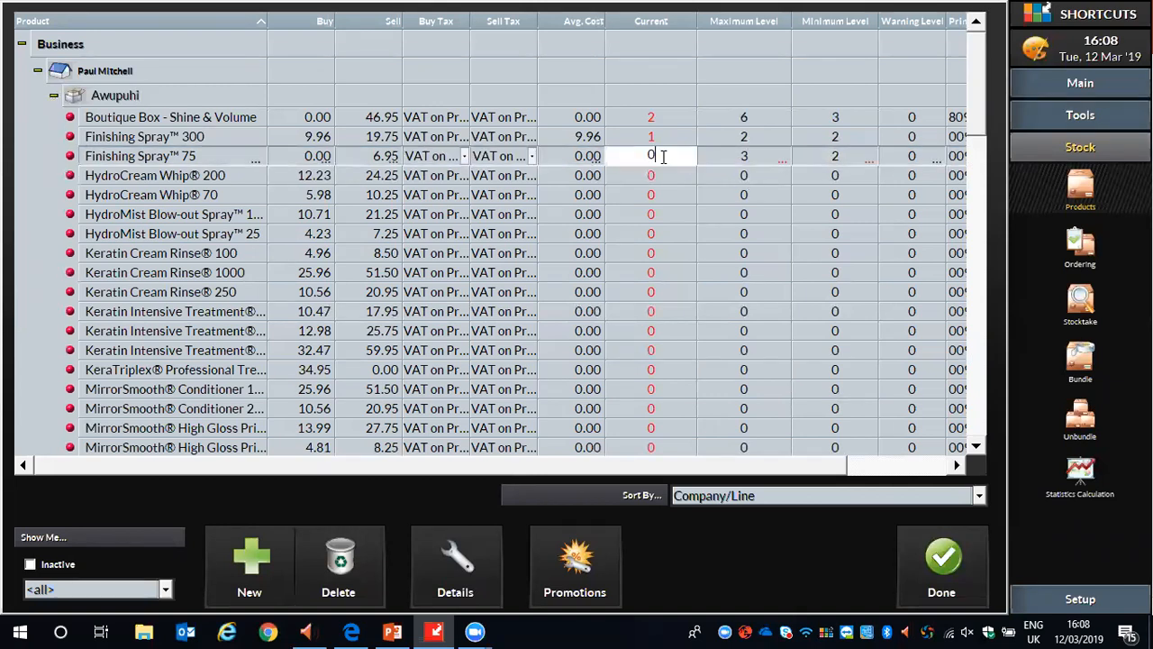
text(2)
Set HydroCream Whip 200 to current stock 4, maximum level 2 and minimum level 2.
click(656, 177)
text(4)
click(737, 180)
text(2)
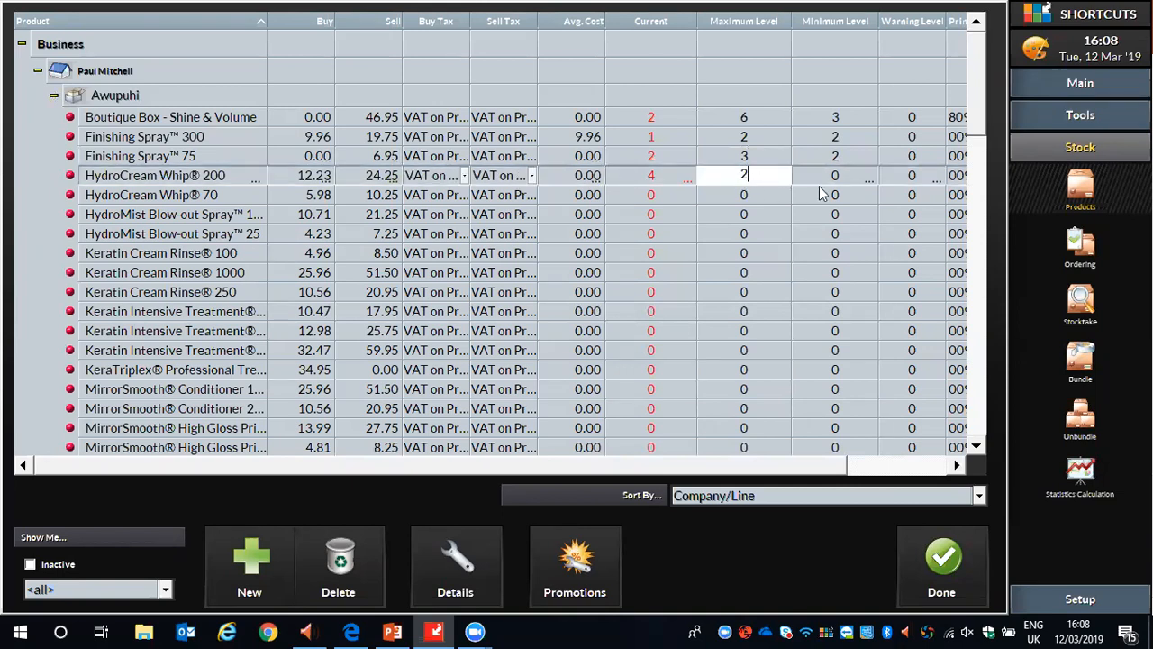
click(835, 175)
text(2)
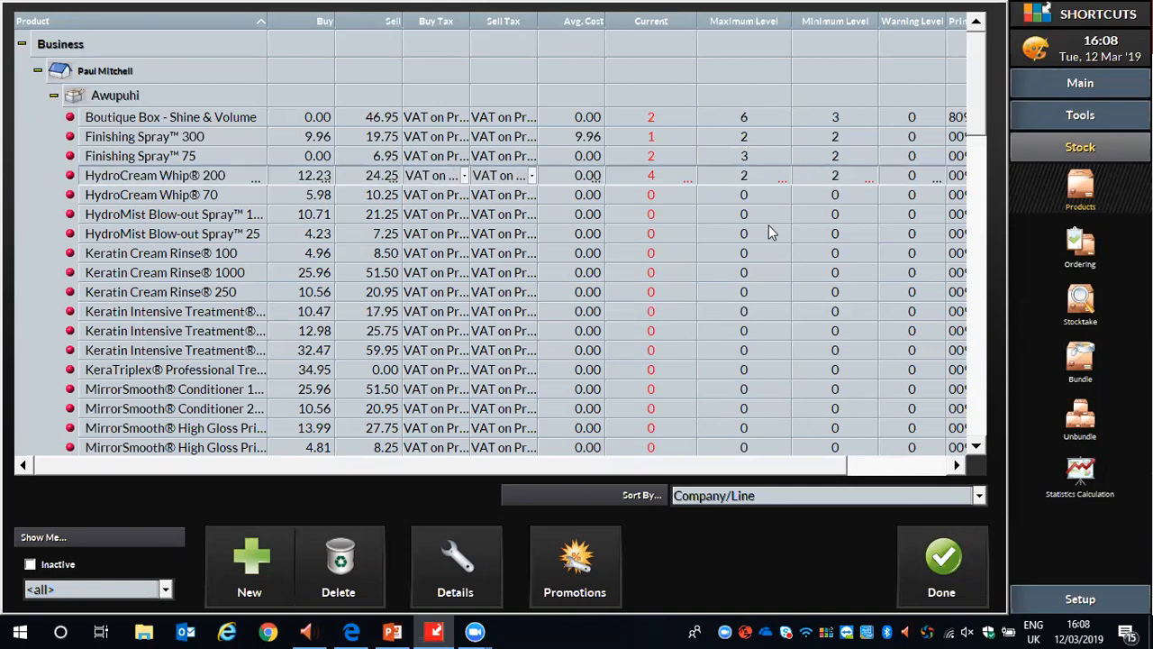
click(770, 232)
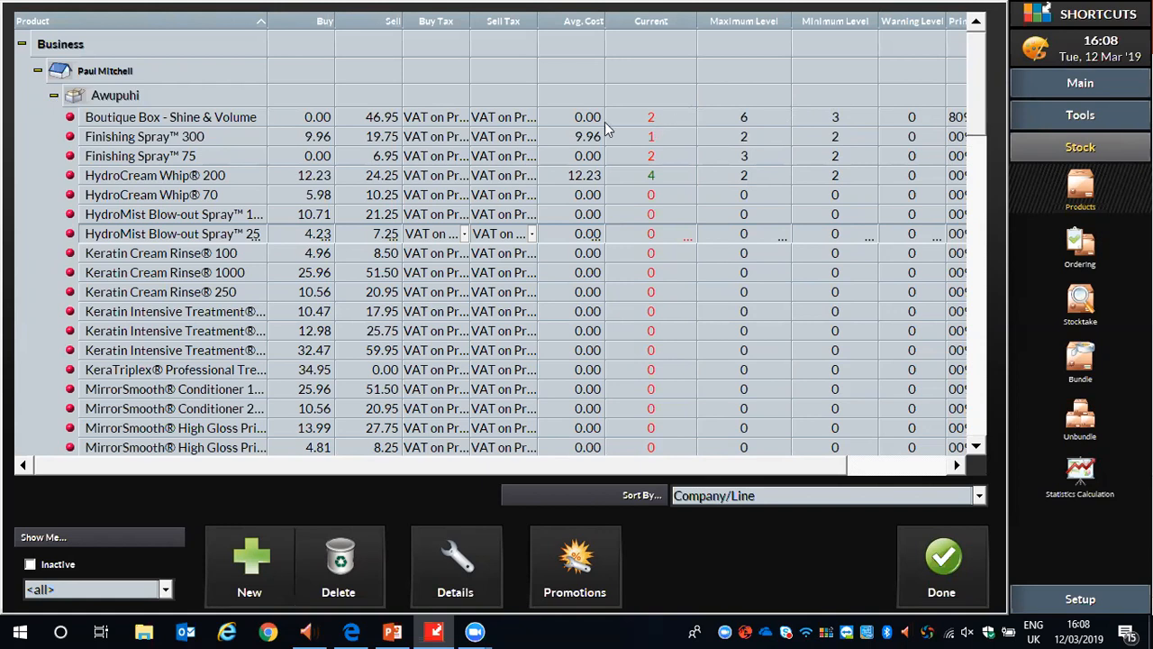
Collapse the Paul Mitchell products and review the entry for Summer Shampoo 125ml in Loreal's Summer Range line.
click(53, 94)
click(37, 70)
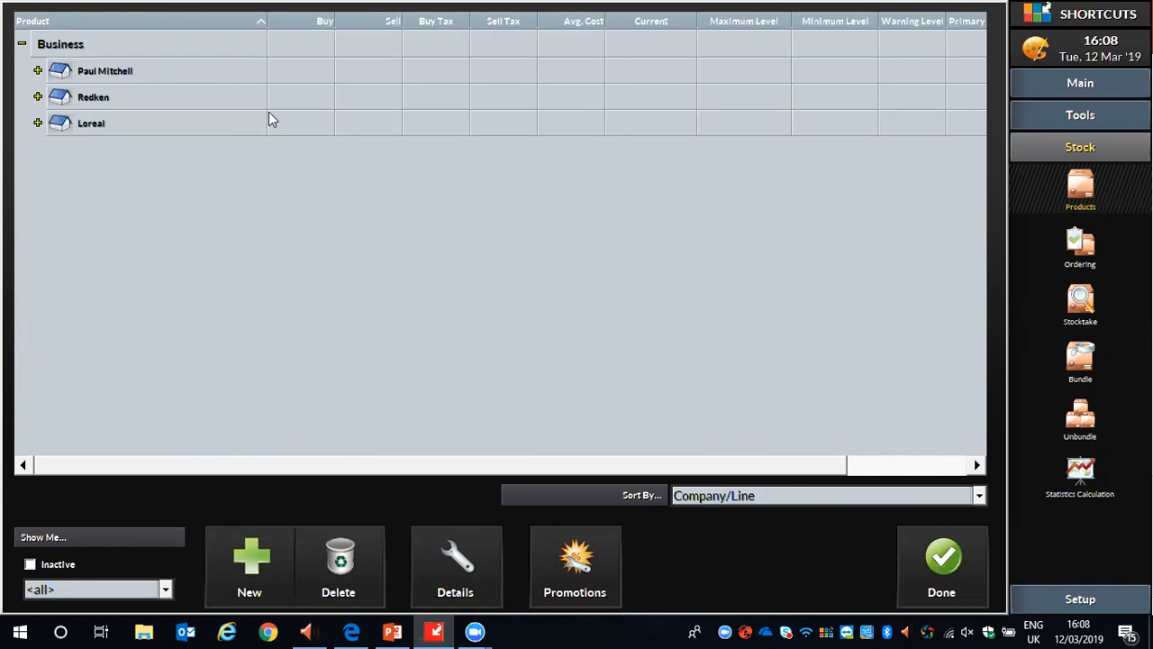
click(38, 123)
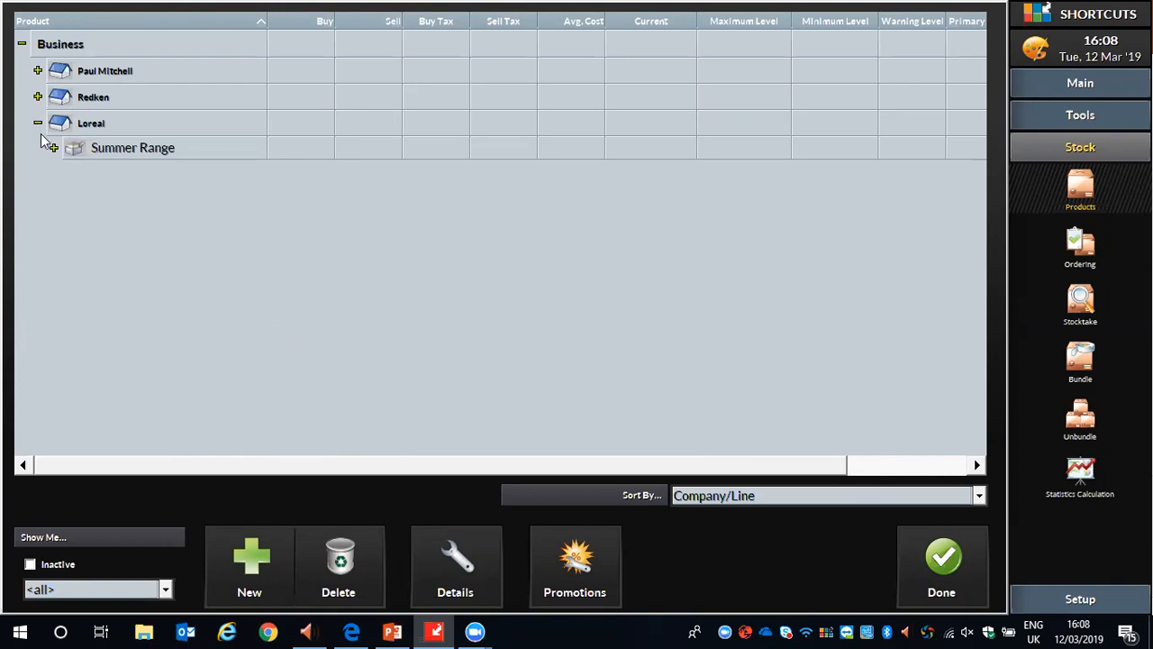
click(53, 148)
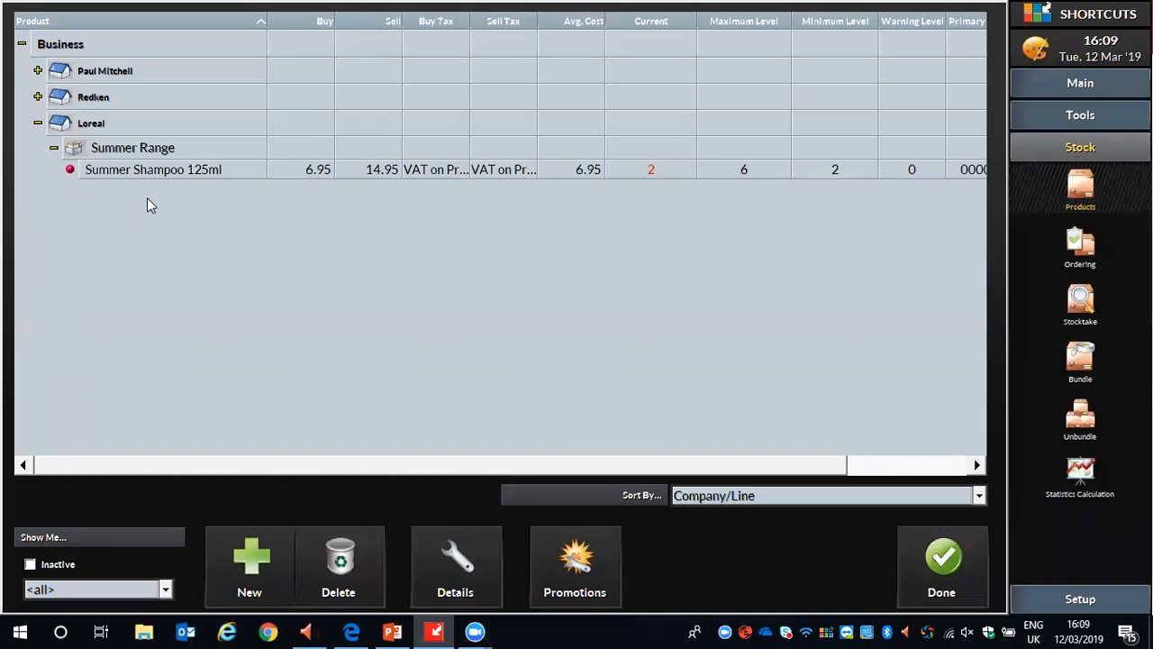
click(54, 149)
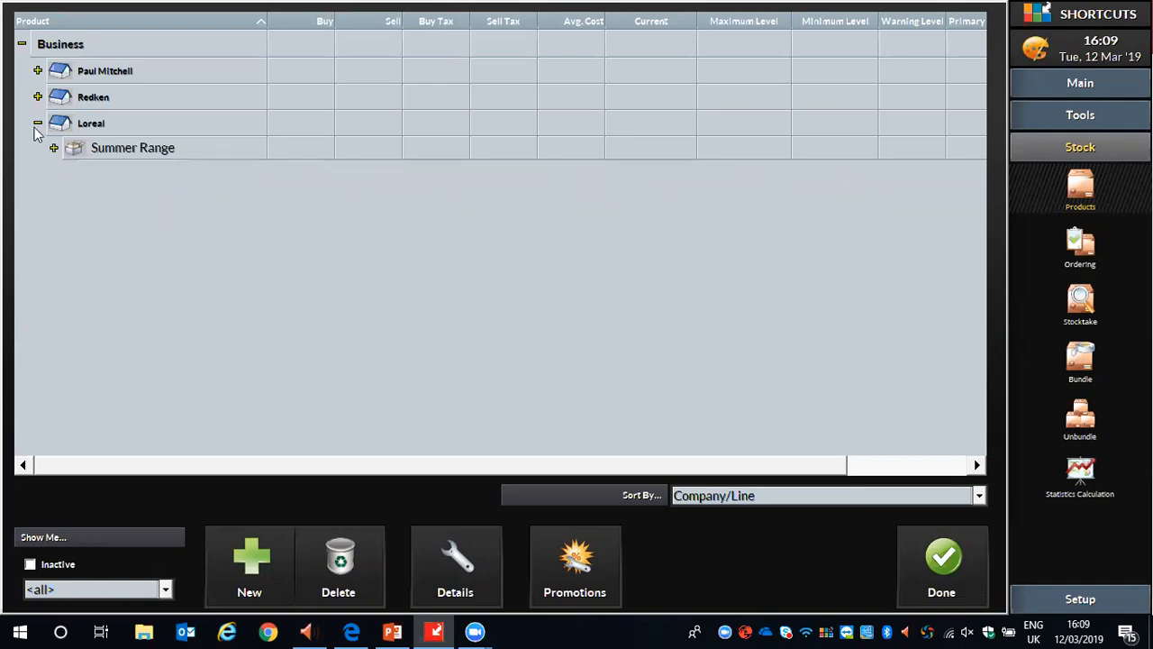
click(37, 124)
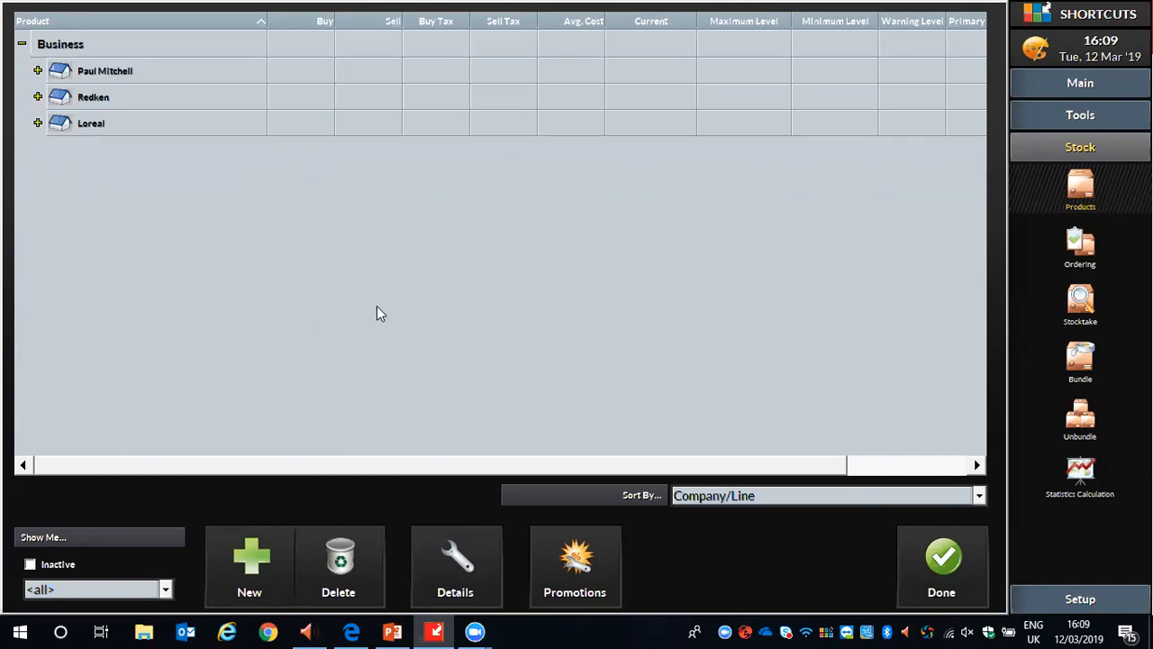
Create a stocktake described as Test Stock Take and proceed to its product entries.
click(1087, 307)
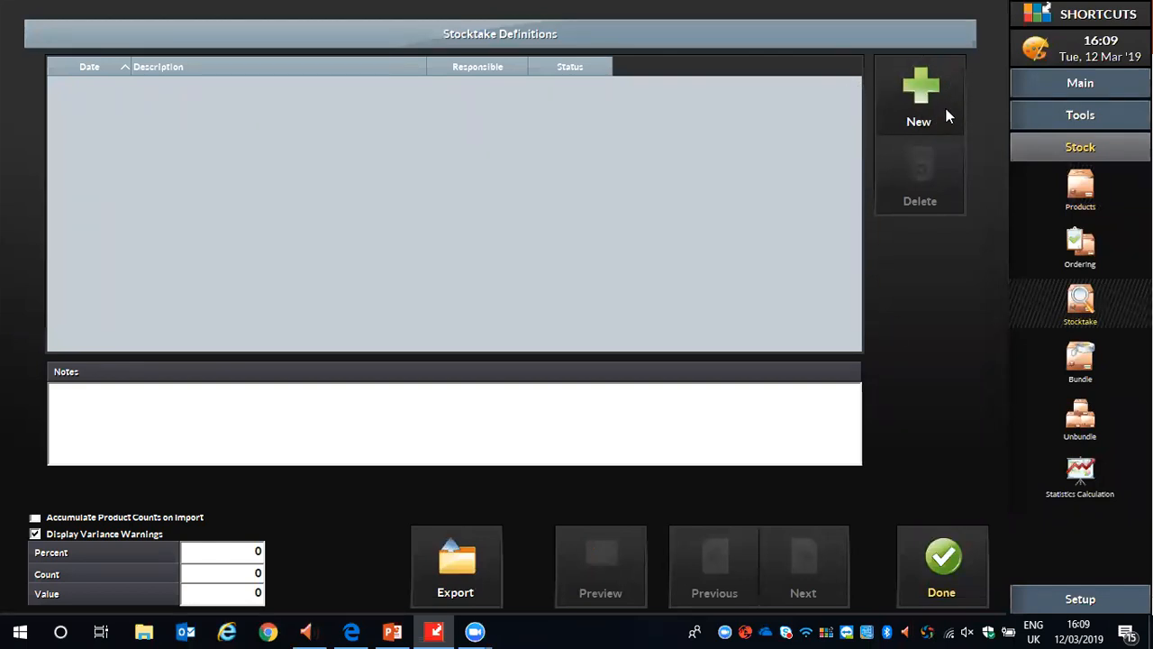
click(917, 95)
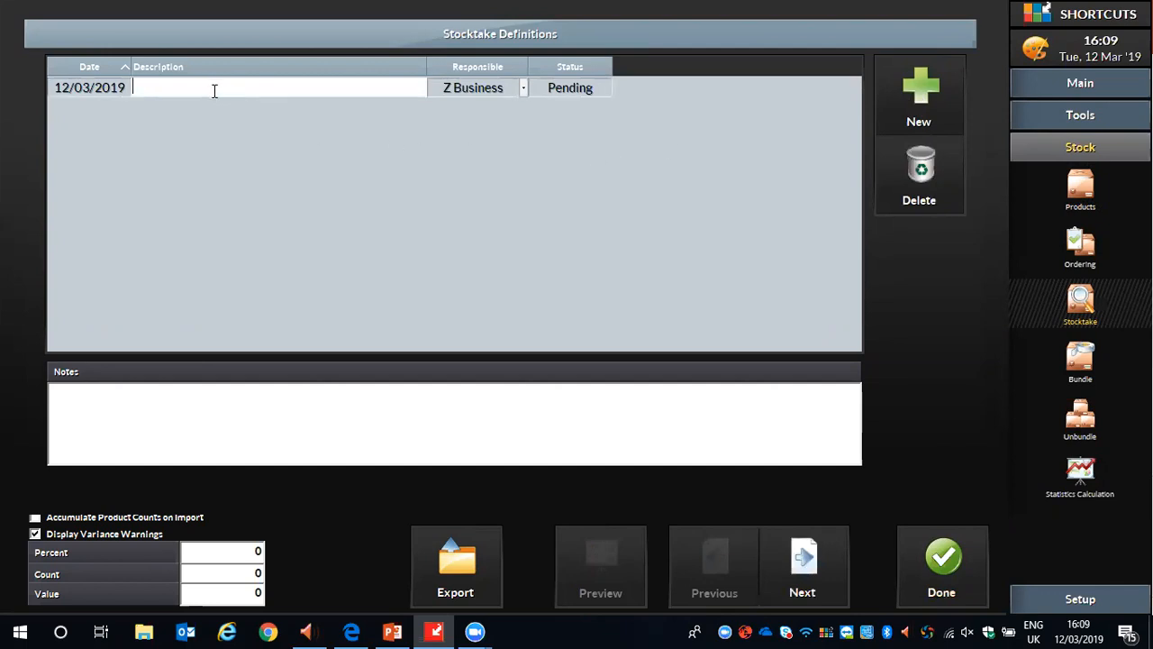
text(Test Stock Take)
click(815, 560)
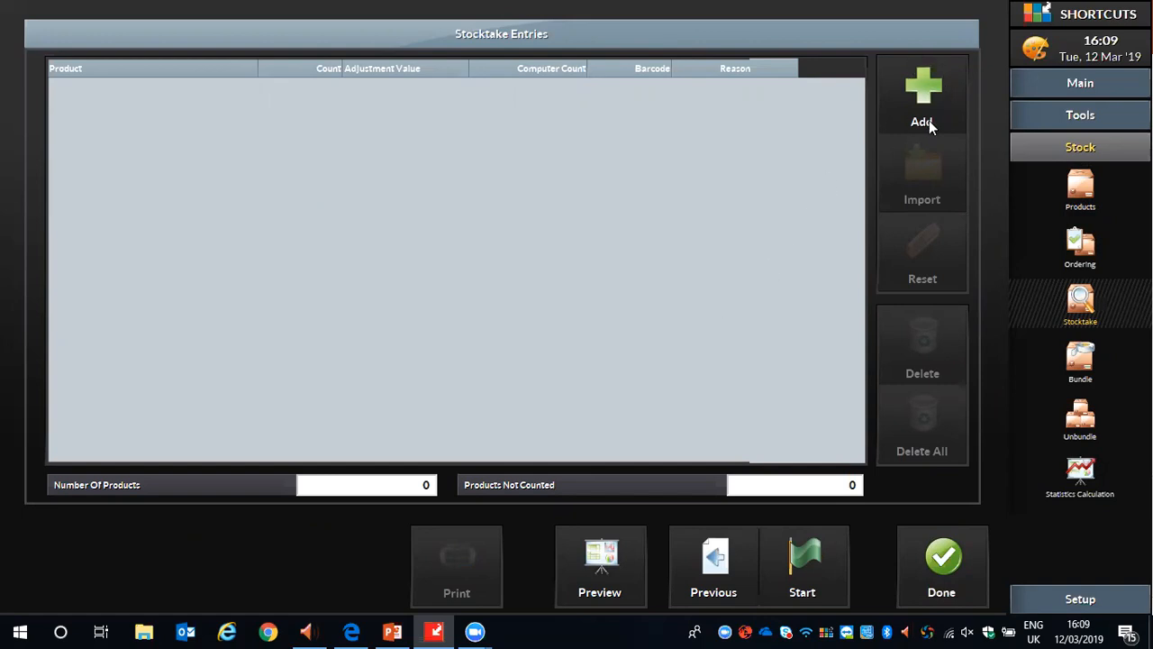
Add Summer Shampoo 125ml from Loreal's Summer Range line to the stocktake entries.
click(928, 98)
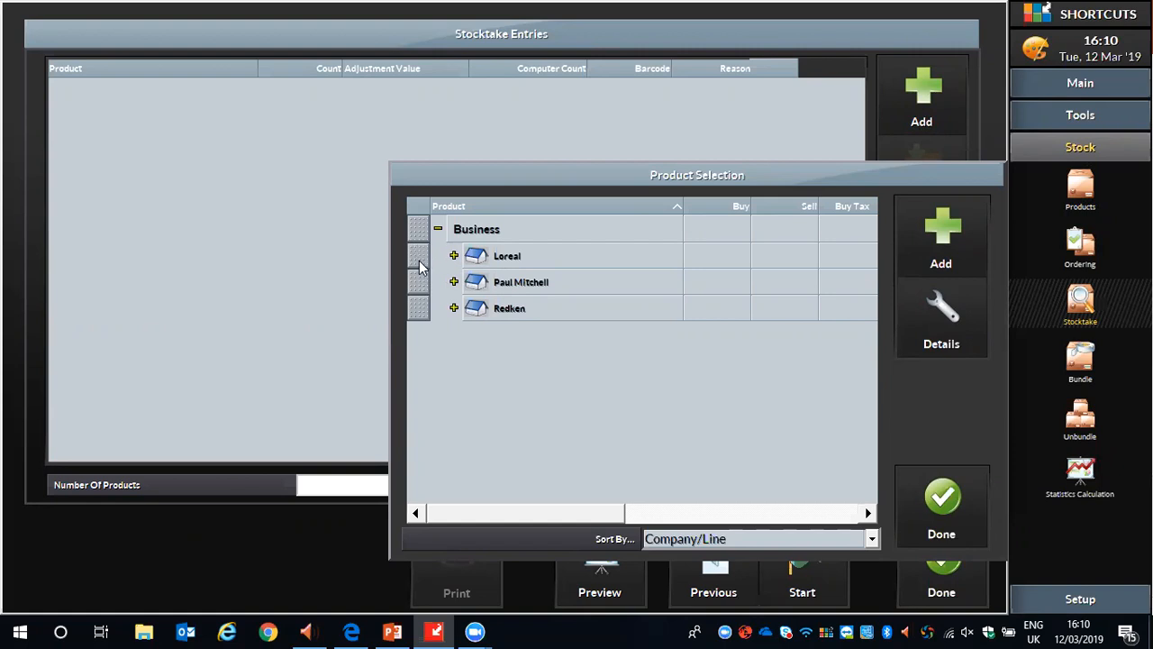
click(419, 260)
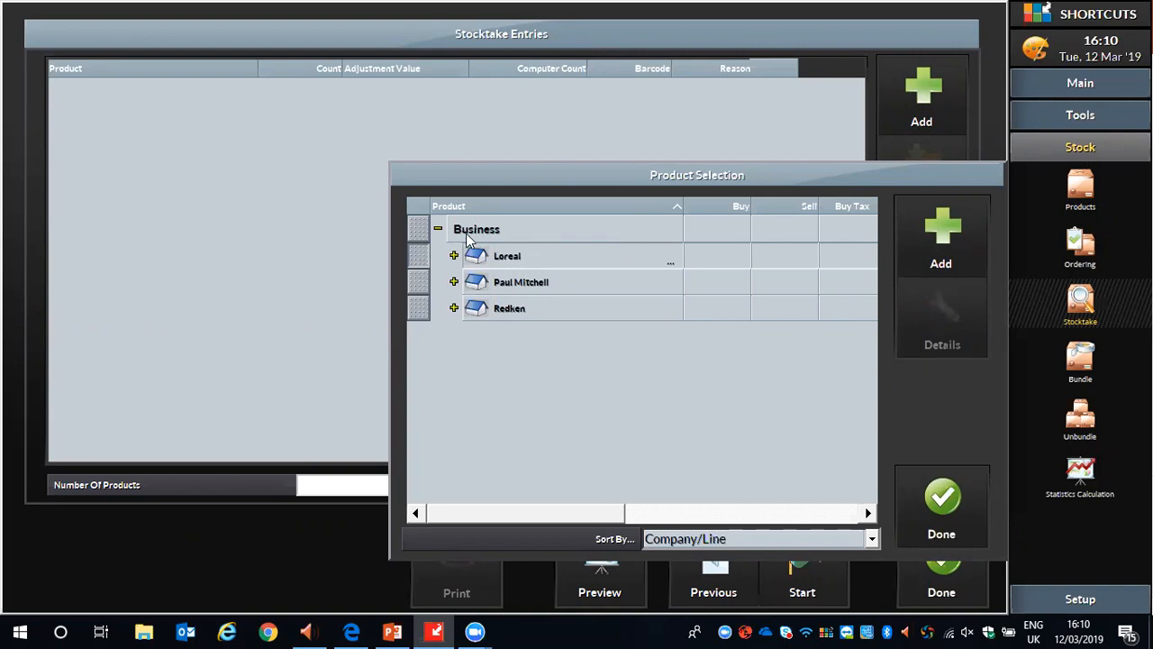
click(420, 258)
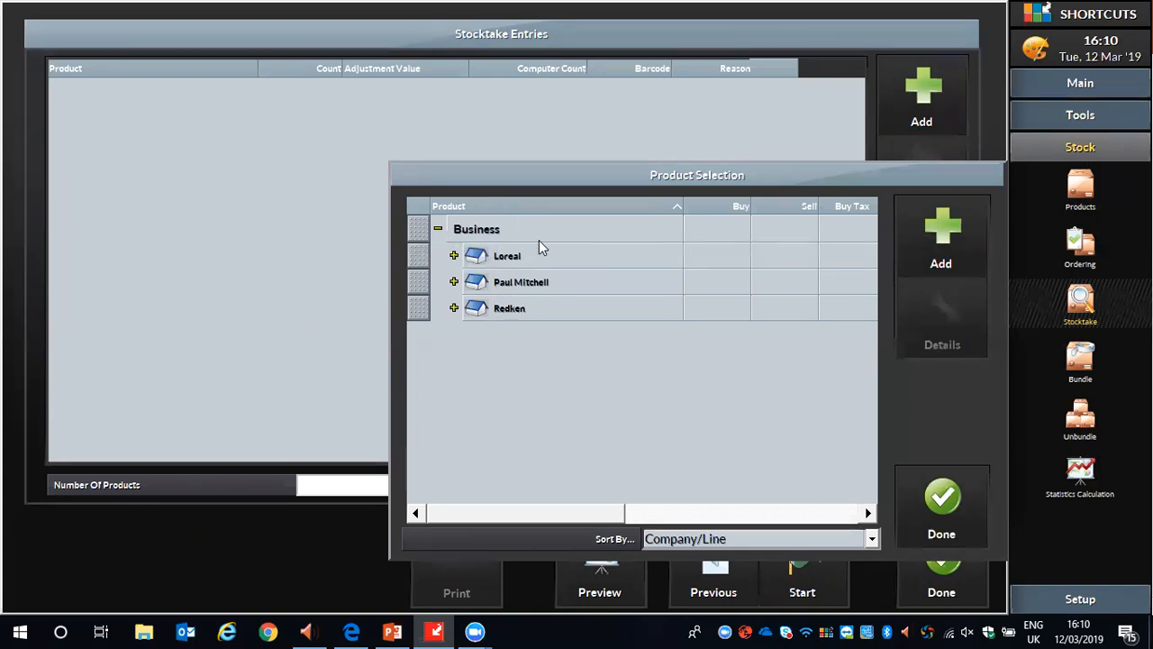
click(454, 256)
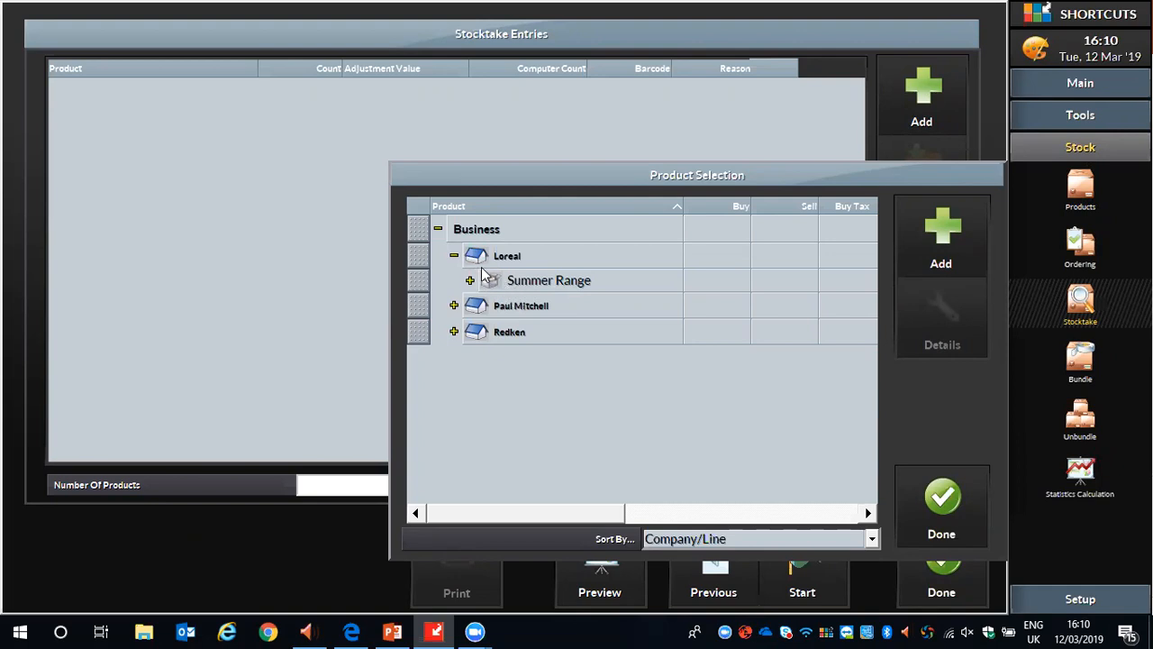
click(417, 282)
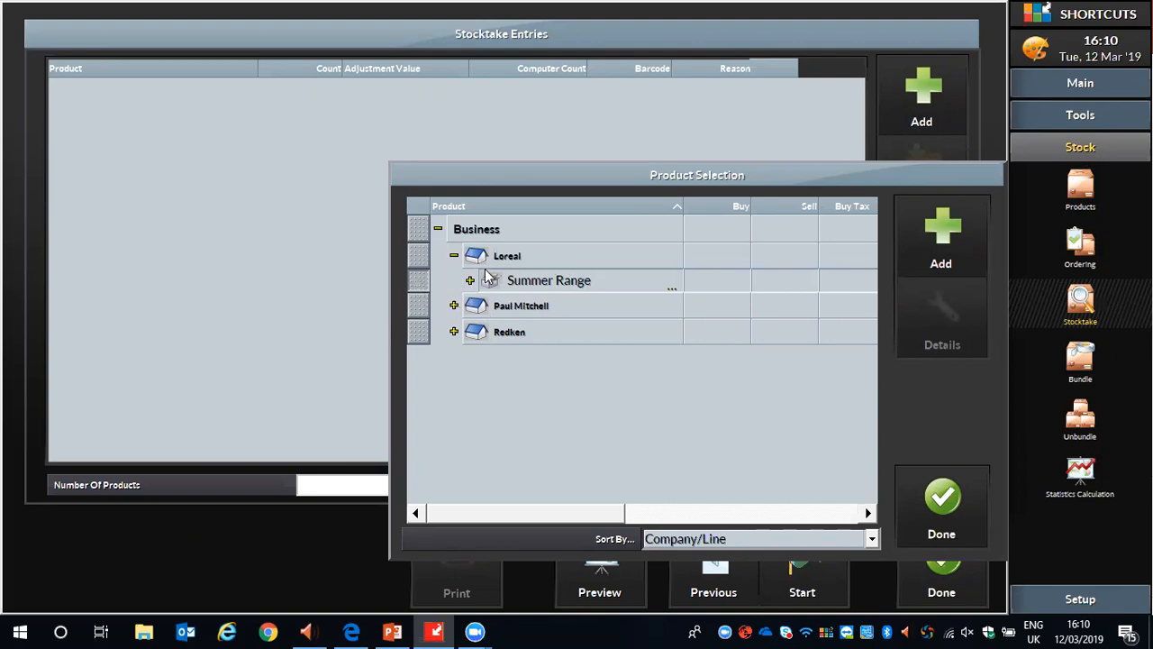
click(426, 282)
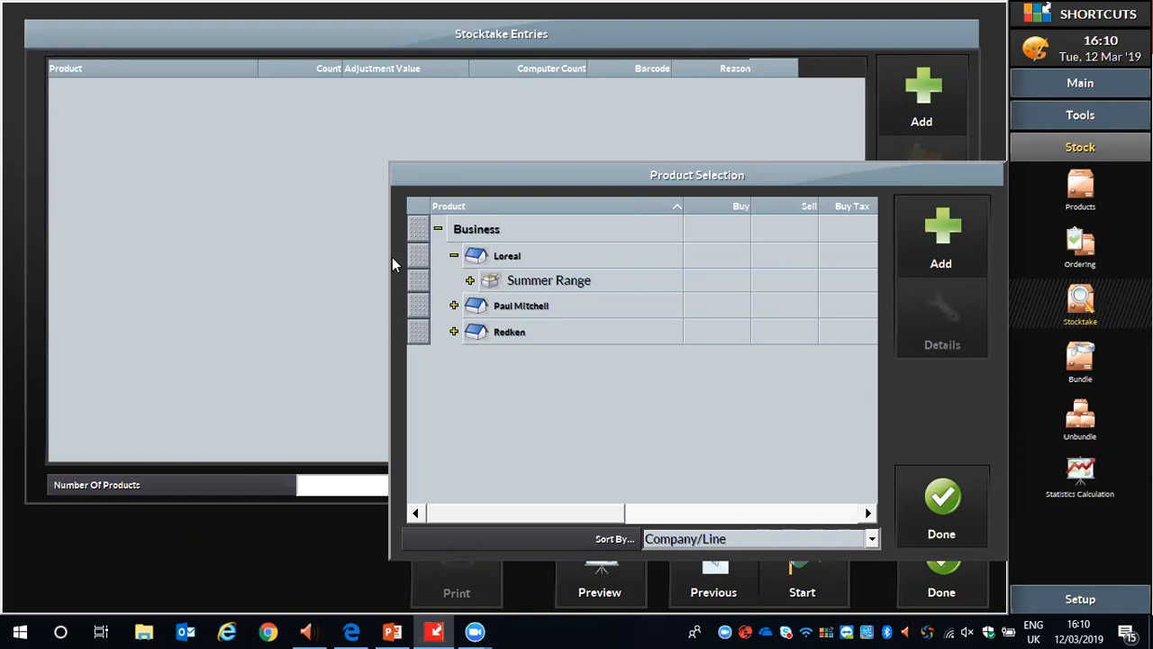
click(470, 280)
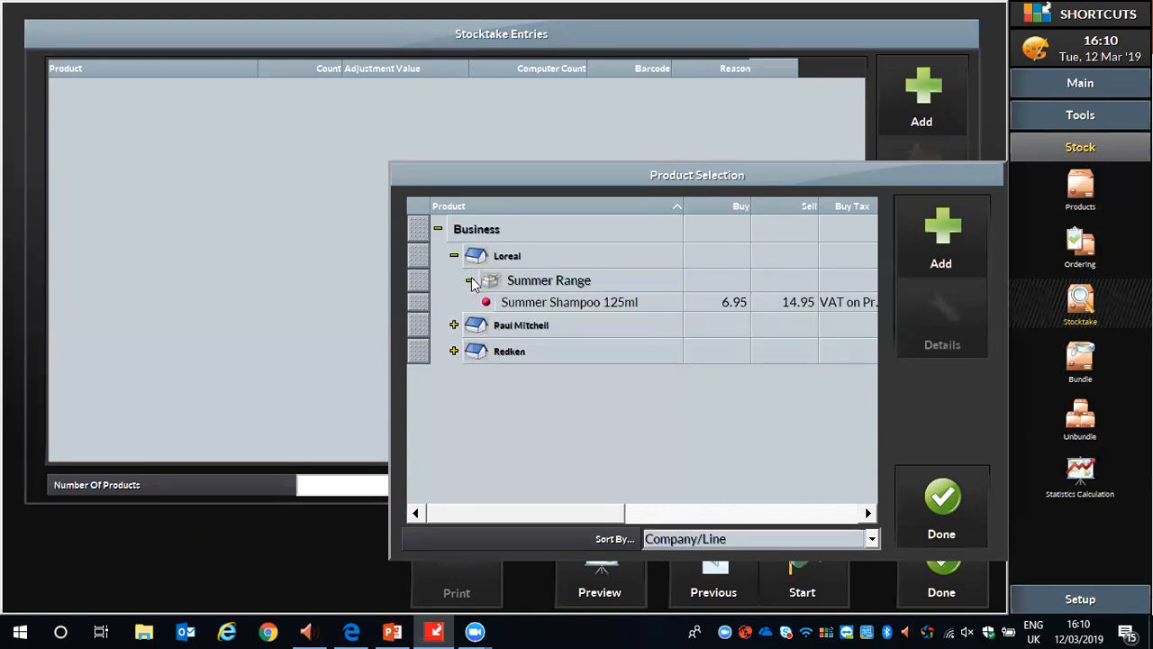
click(421, 302)
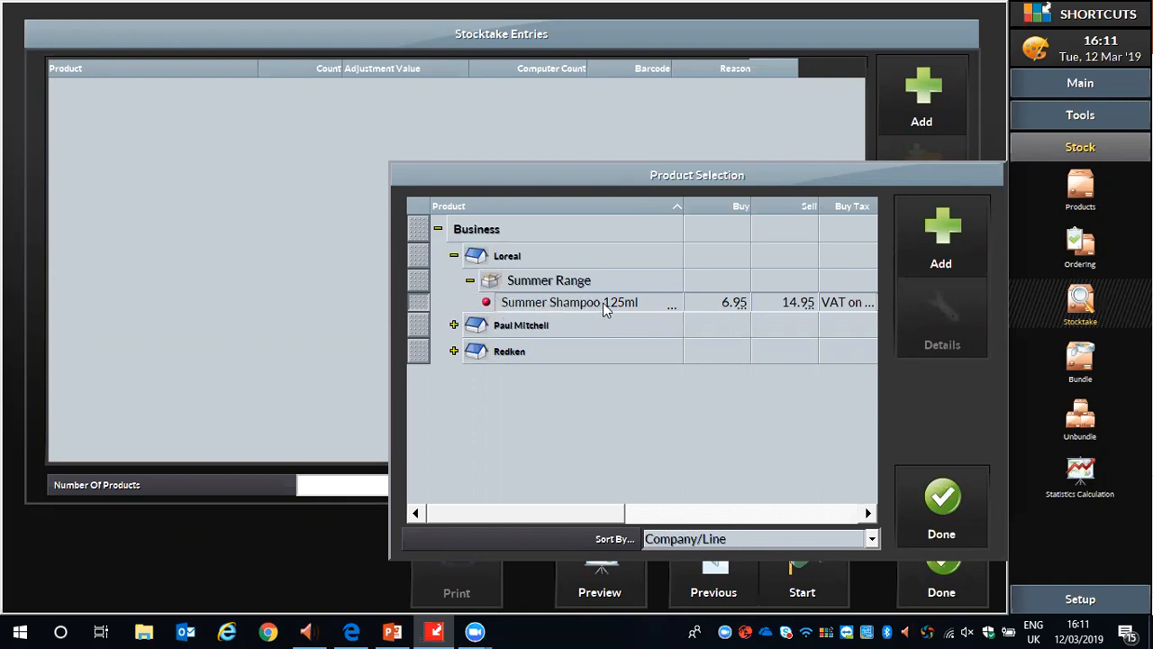
click(946, 233)
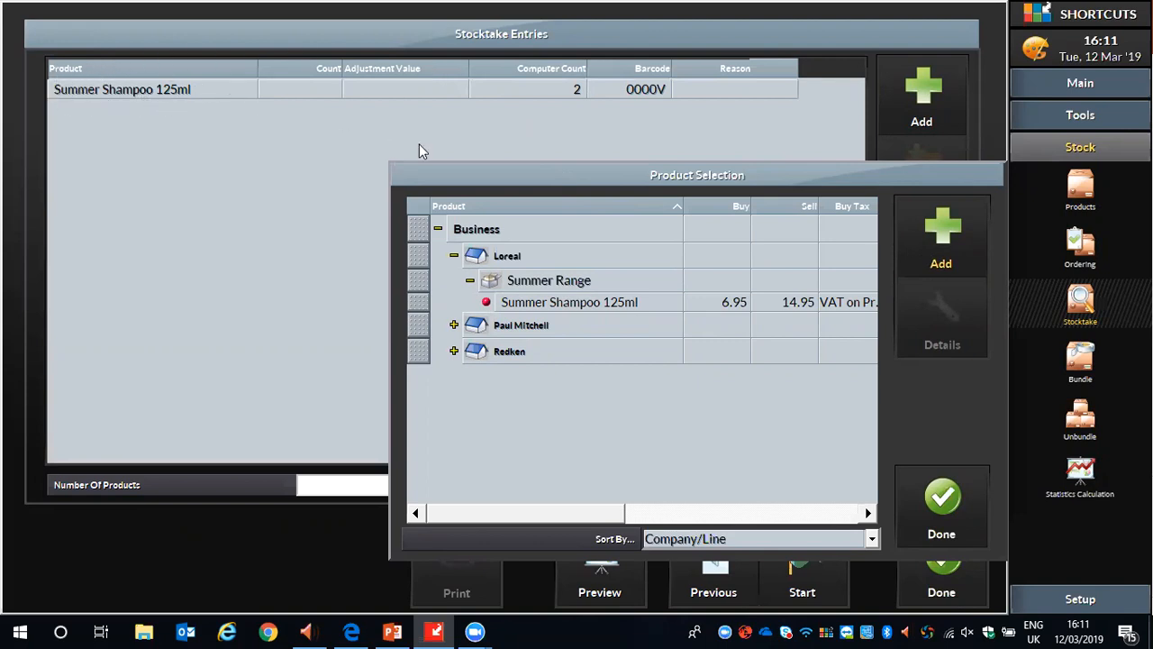
Collapse the Loreal products and add Redken's entire All Soft line to the stocktake.
click(469, 280)
click(454, 256)
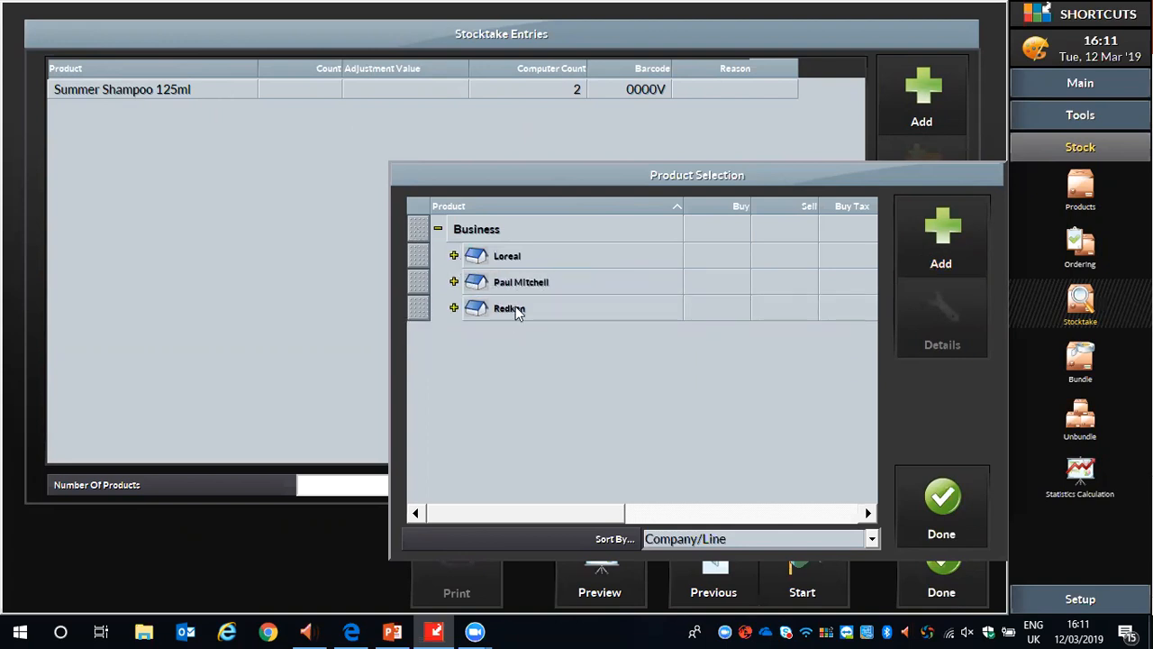
click(454, 308)
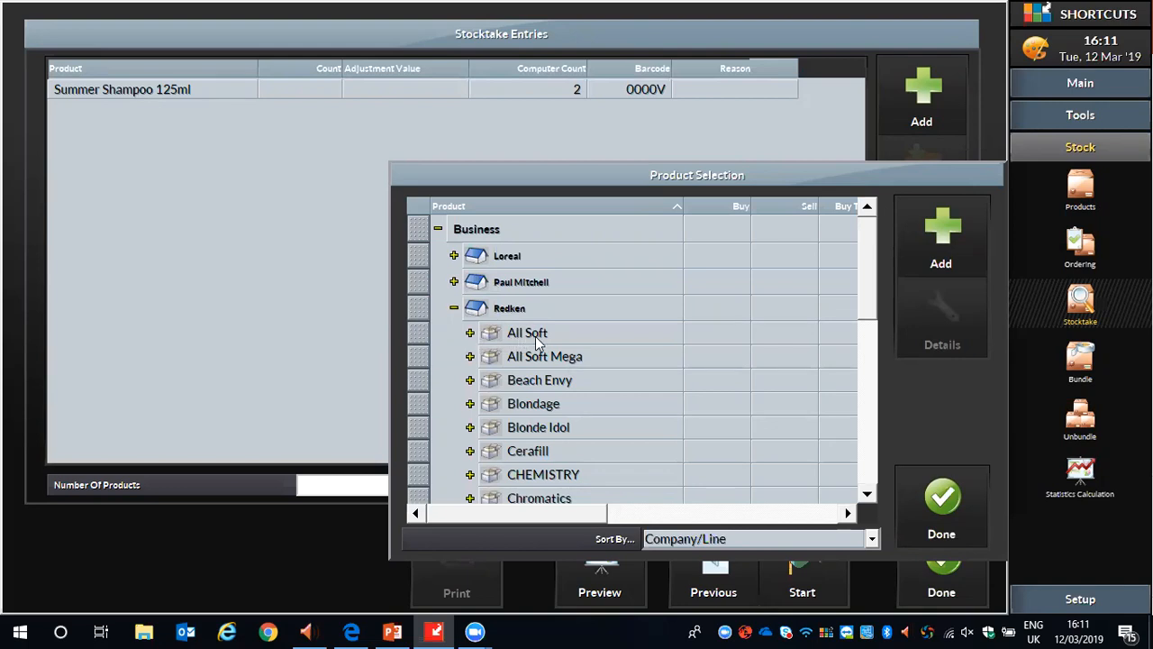
click(418, 340)
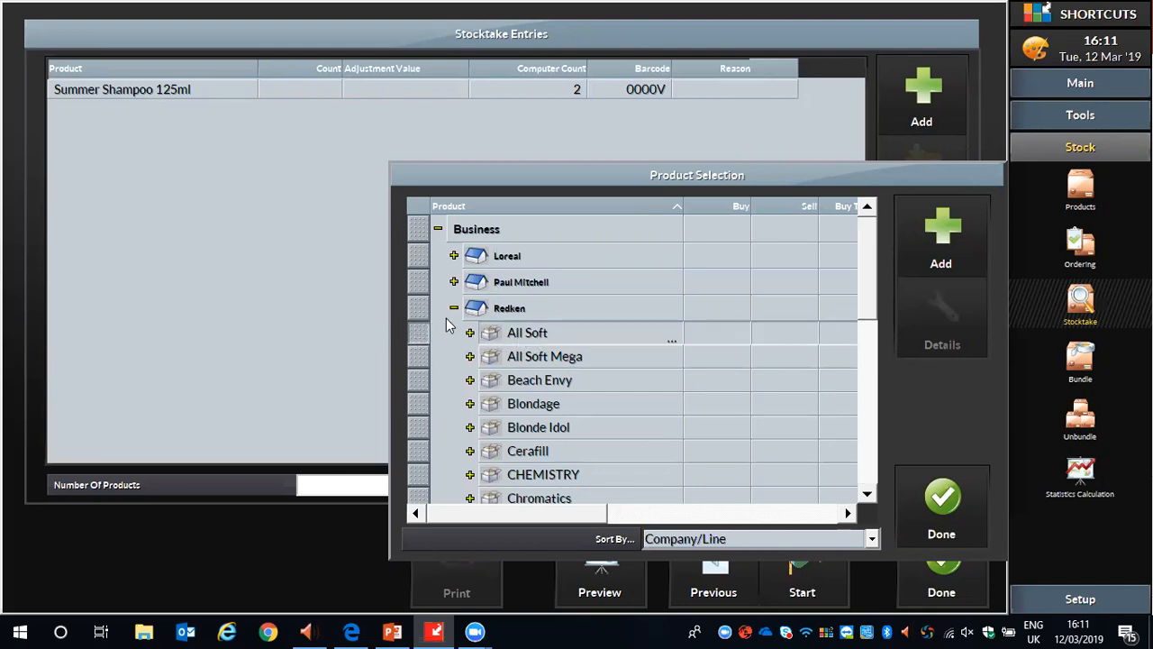
click(944, 233)
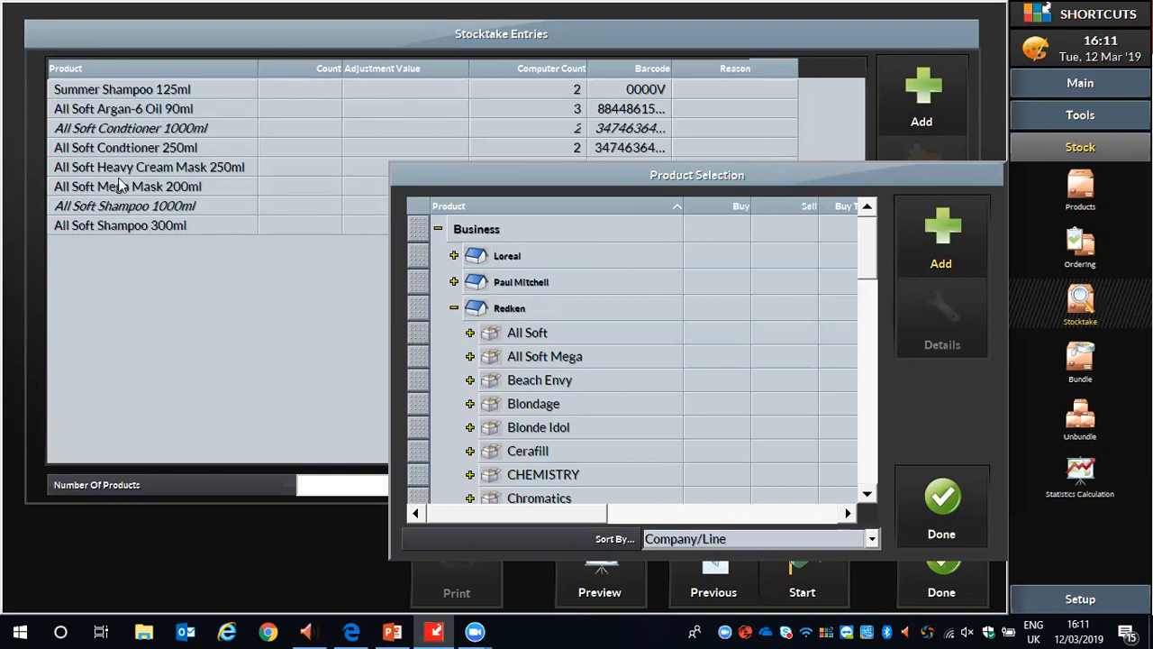
Add Paul Mitchell's entire Awupuhi line to the stocktake and finish the product selection.
click(454, 308)
click(454, 282)
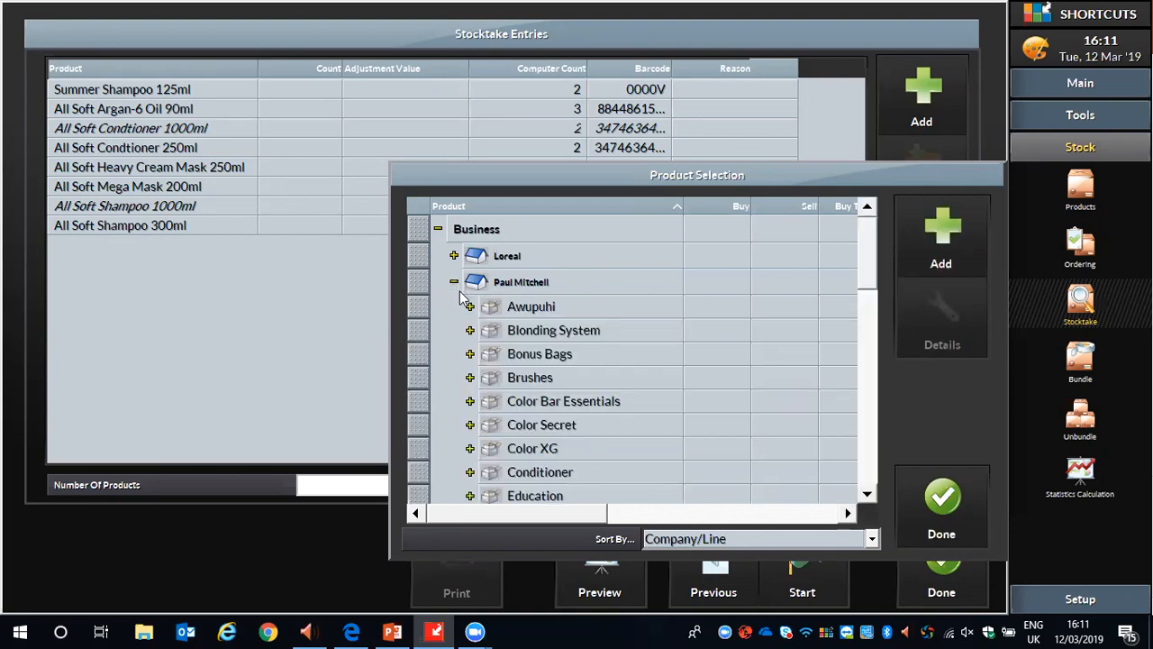
click(426, 304)
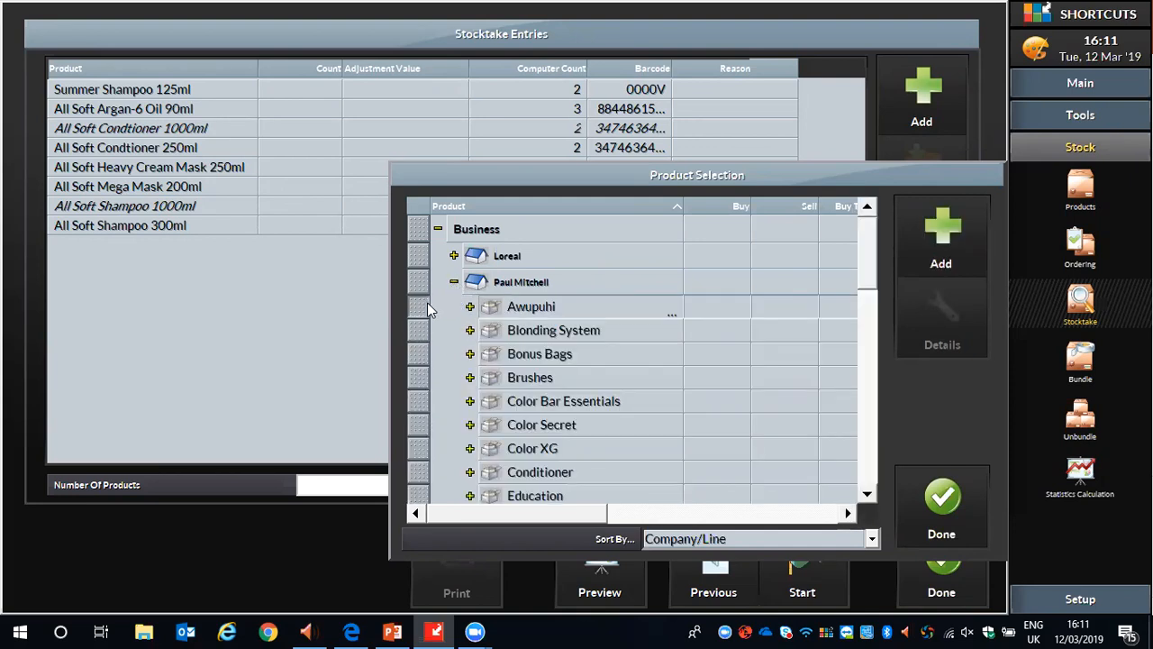
click(953, 234)
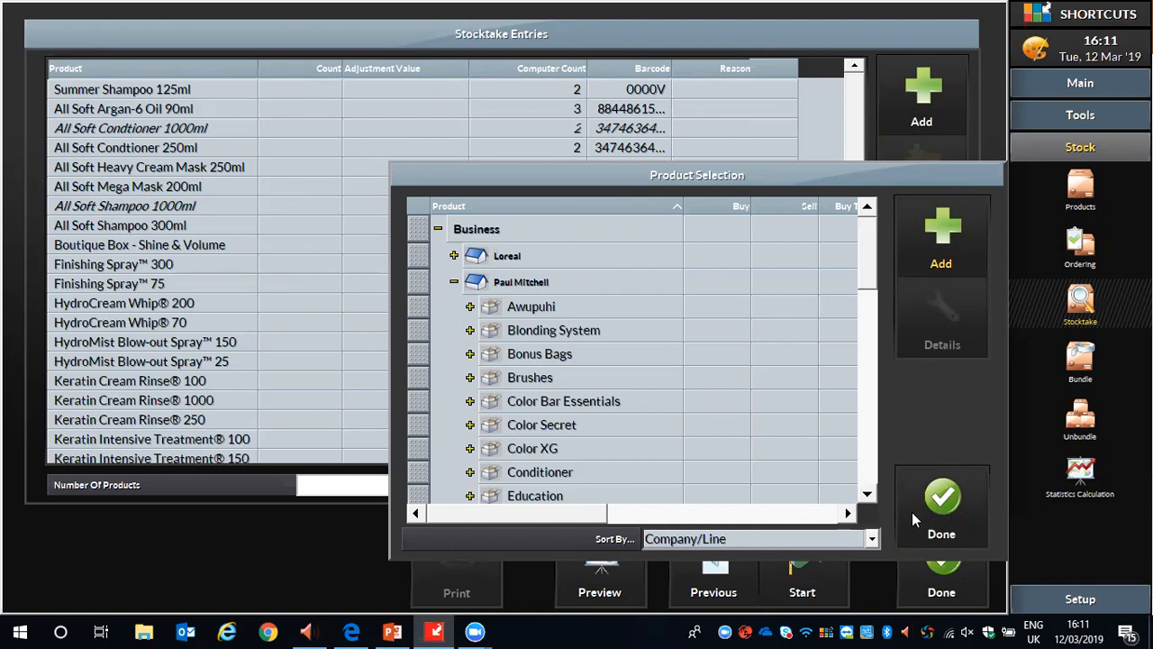
click(942, 504)
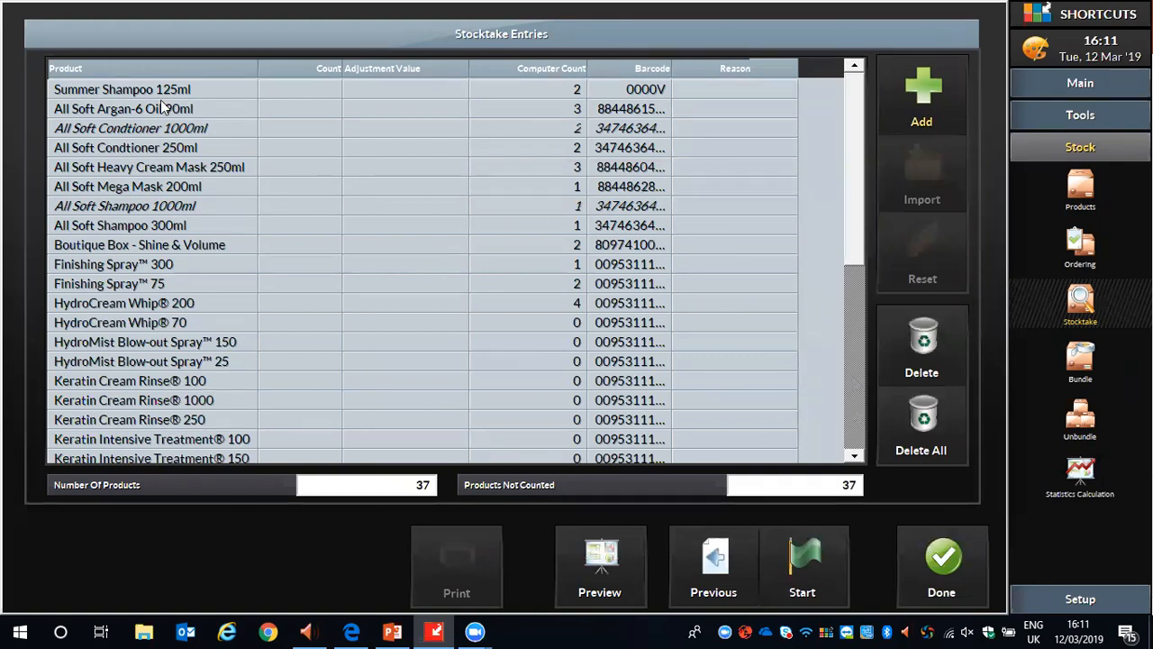
Delete Texturizing Sea Spray 25 and 150, Styling Treatment Oil 25, 150 and 100, and Shine Spray 125 from the stocktake entries.
drag(853, 123, 871, 330)
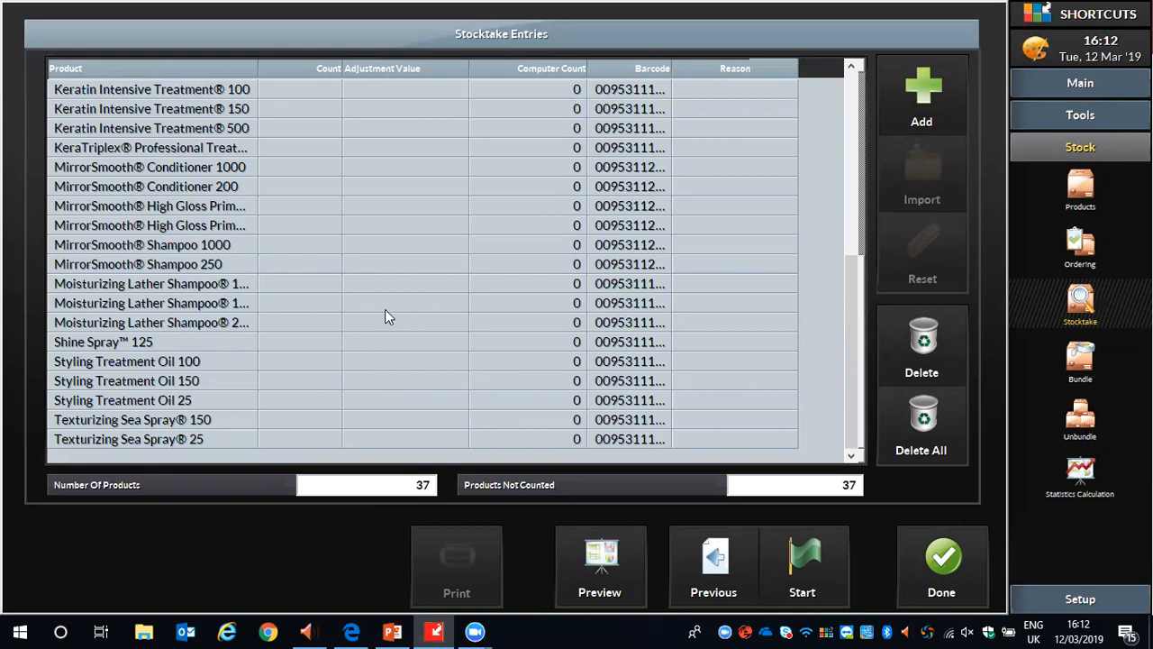
click(127, 440)
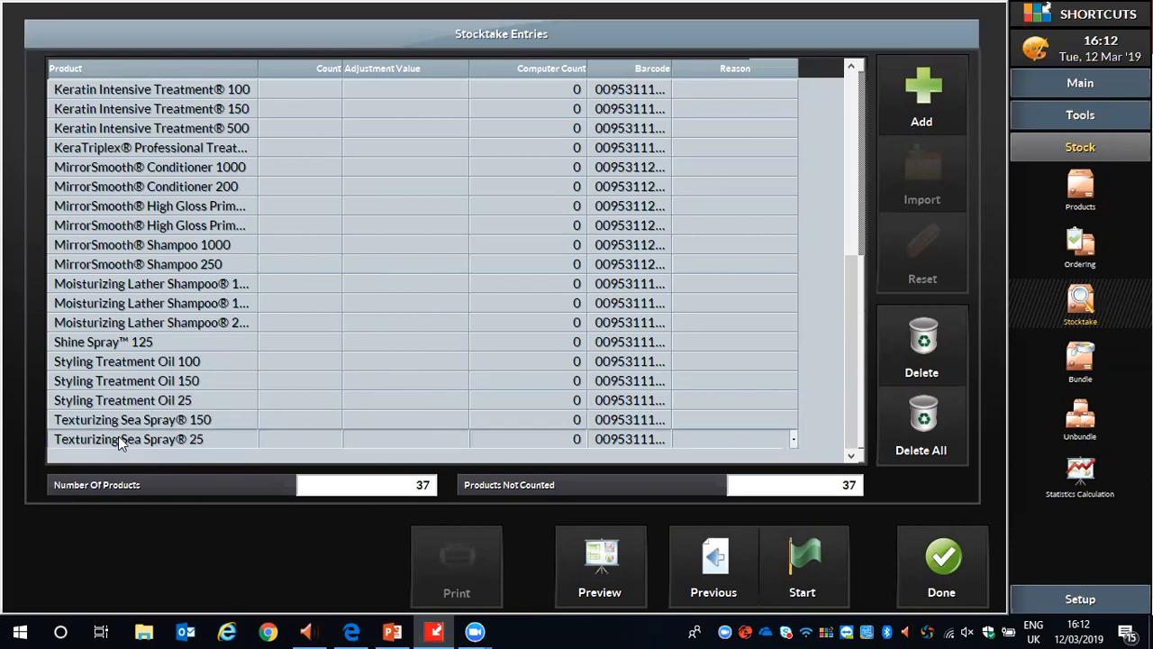
click(925, 341)
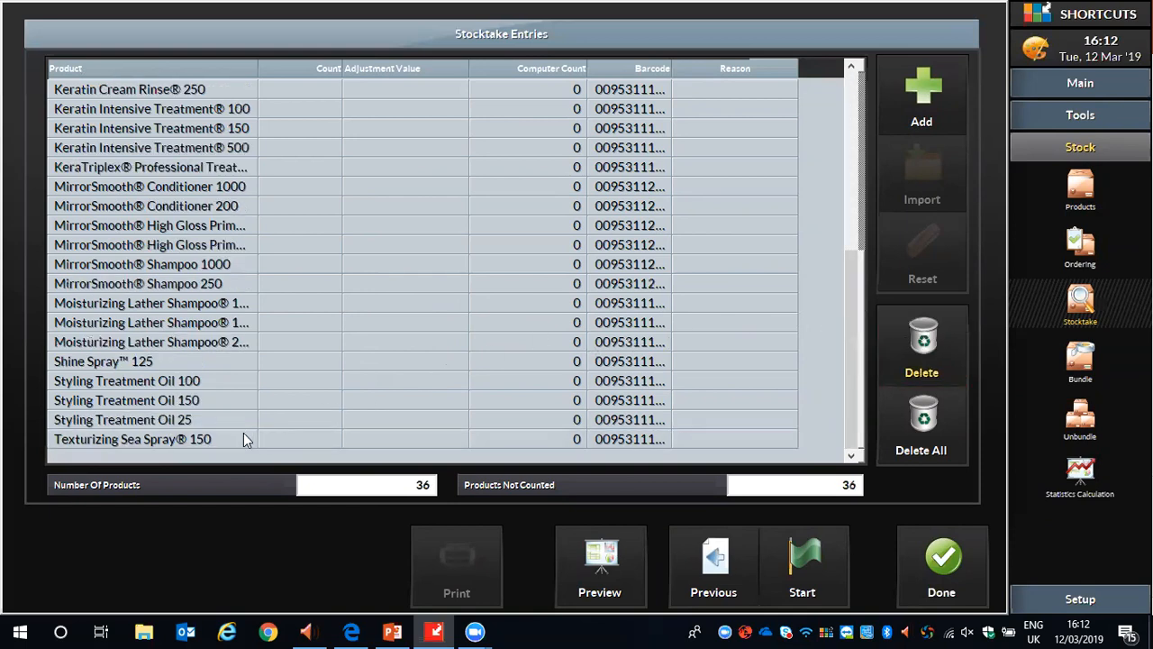
click(925, 338)
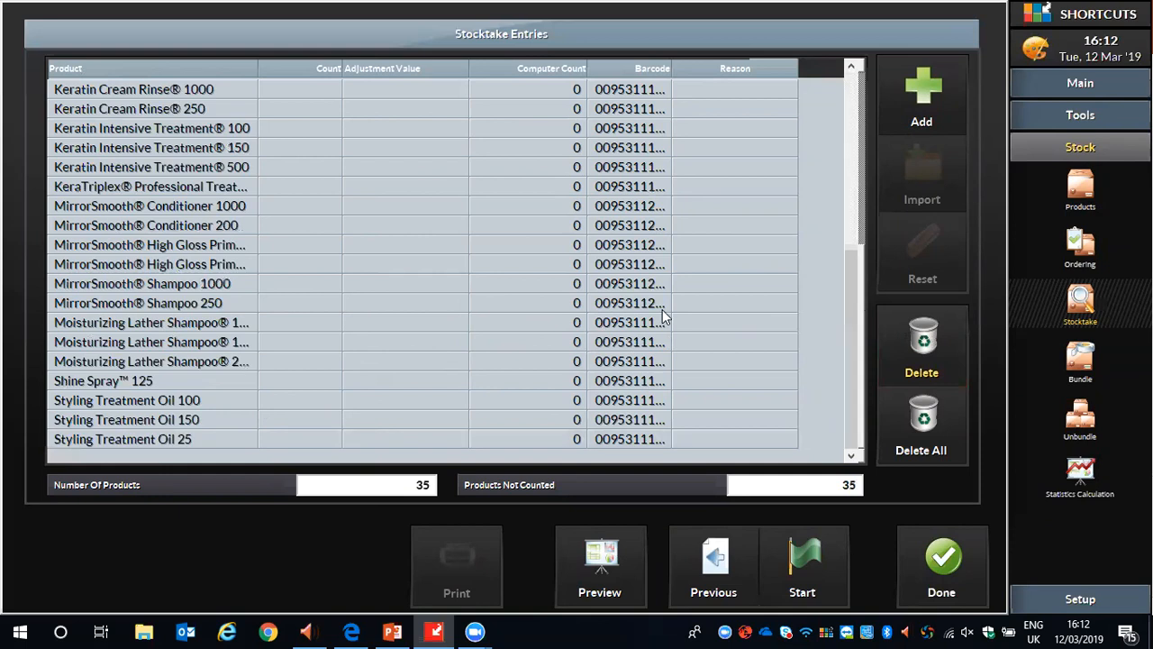
click(216, 439)
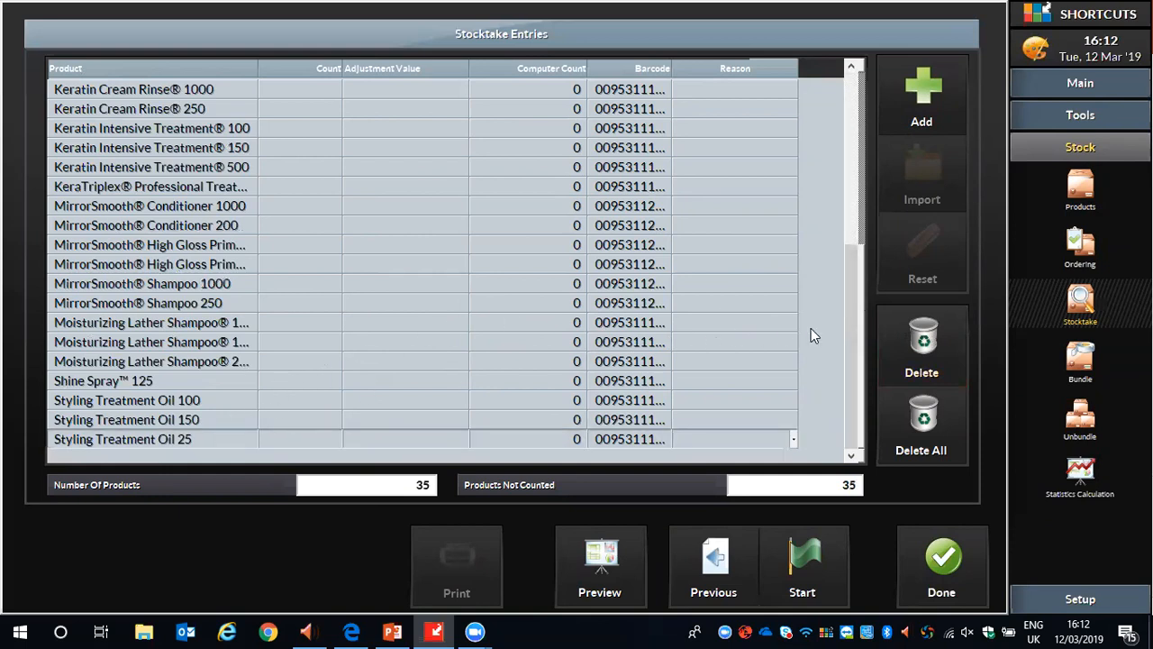
click(917, 333)
click(200, 440)
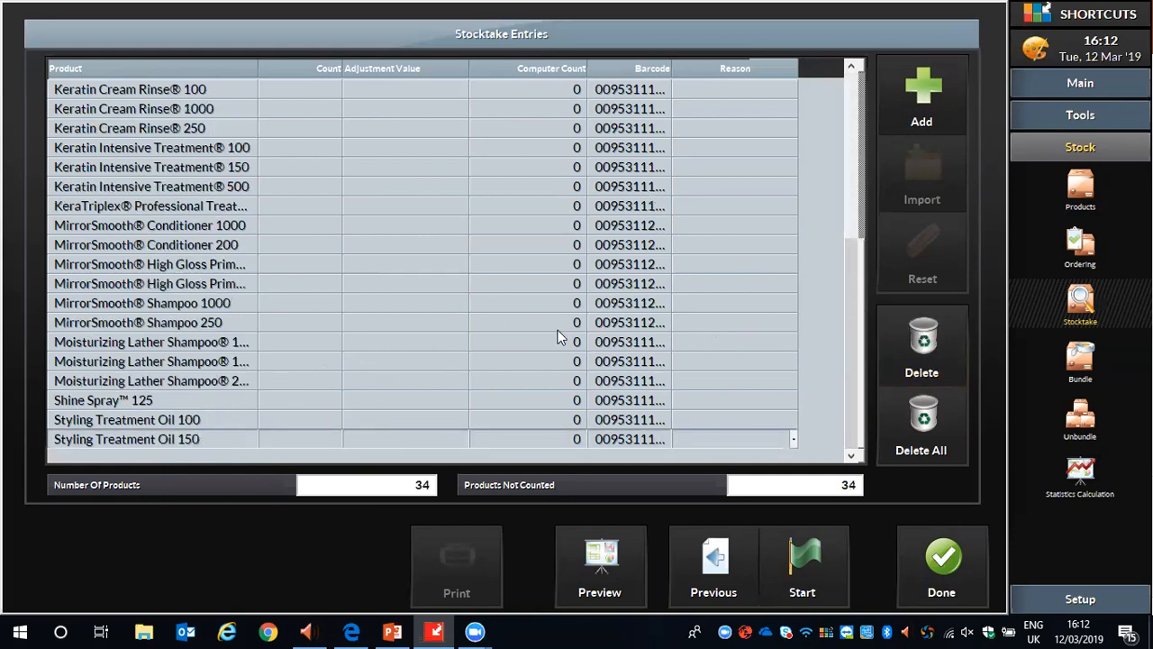
click(922, 349)
click(201, 439)
click(922, 340)
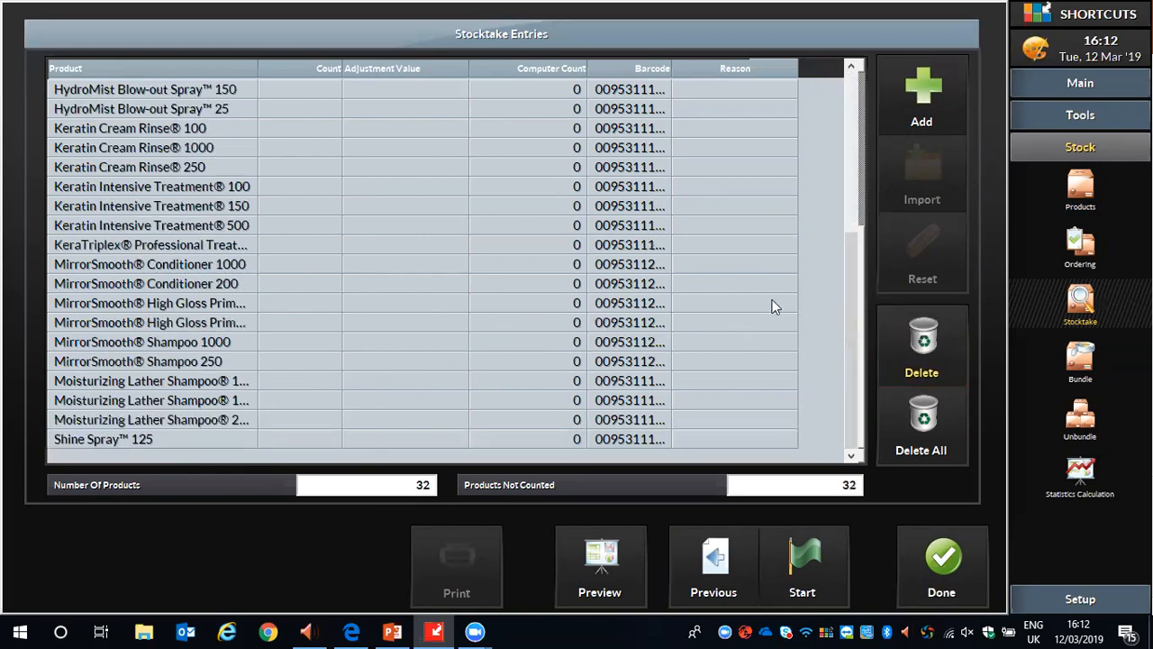
click(185, 440)
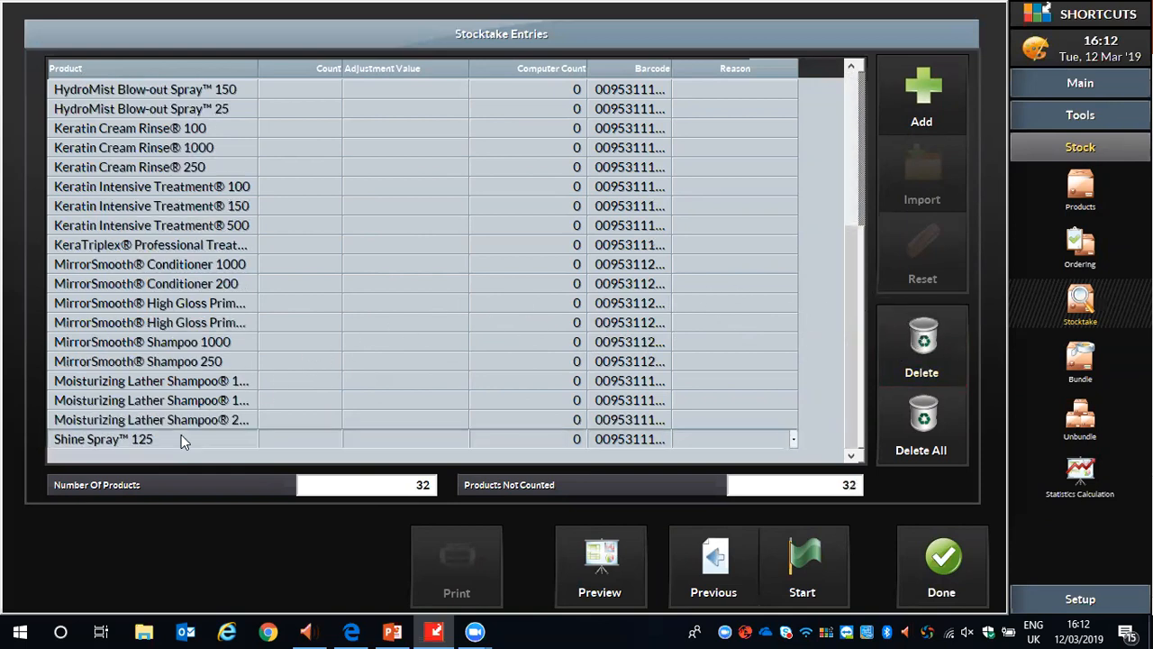
click(915, 330)
Start the stocktake with the remaining product entries and confirm its activation.
mouse_move(854, 253)
mouse_down()
mouse_move(846, 122)
mouse_move(749, 83)
mouse_move(522, 64)
mouse_up()
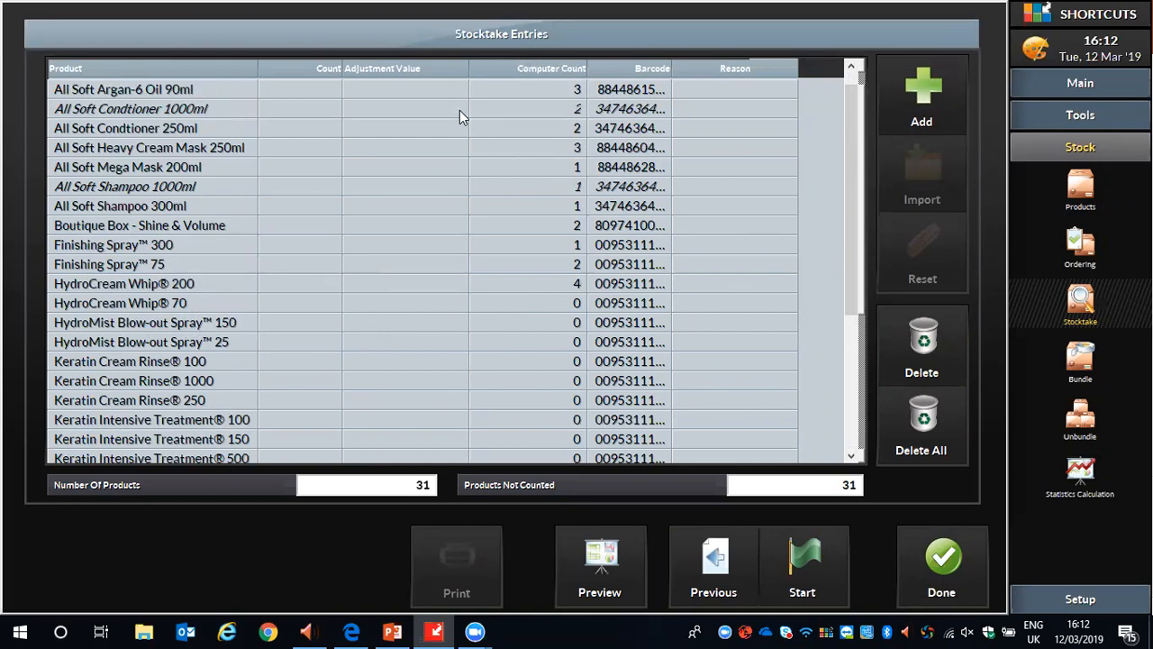
click(802, 567)
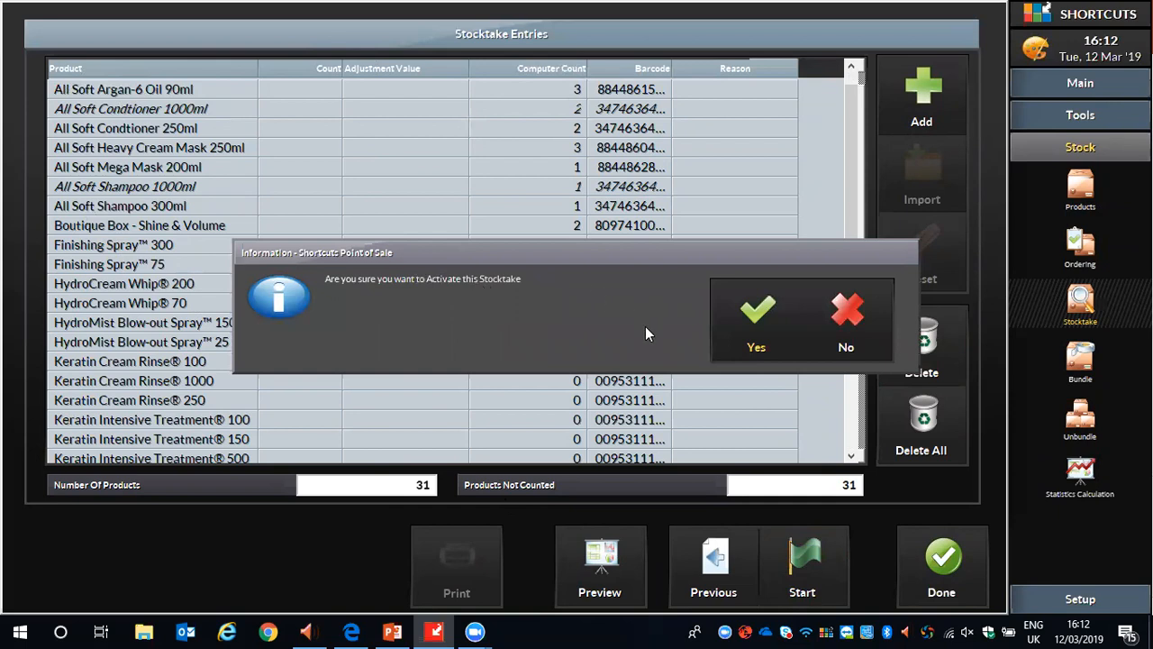
click(741, 312)
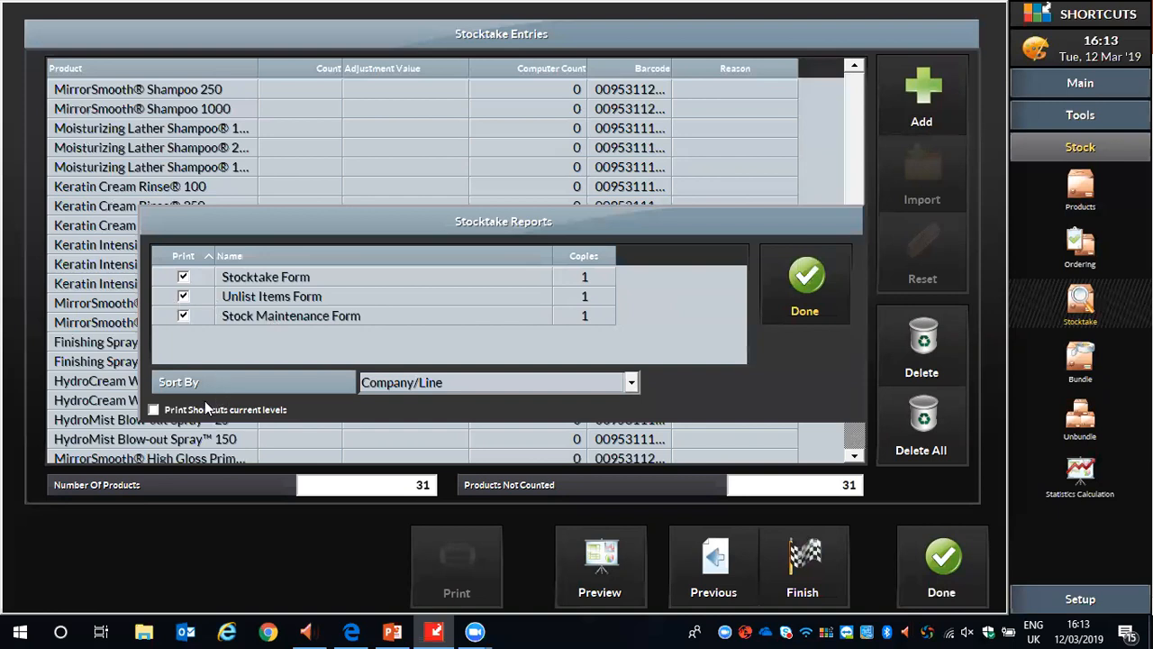
Exclude the Stocktake Form, Unlist Items Form and Stock Maintenance Form from printing, leave current levels unprinted, and accept the report options.
click(154, 409)
click(184, 278)
click(184, 317)
click(155, 409)
click(807, 278)
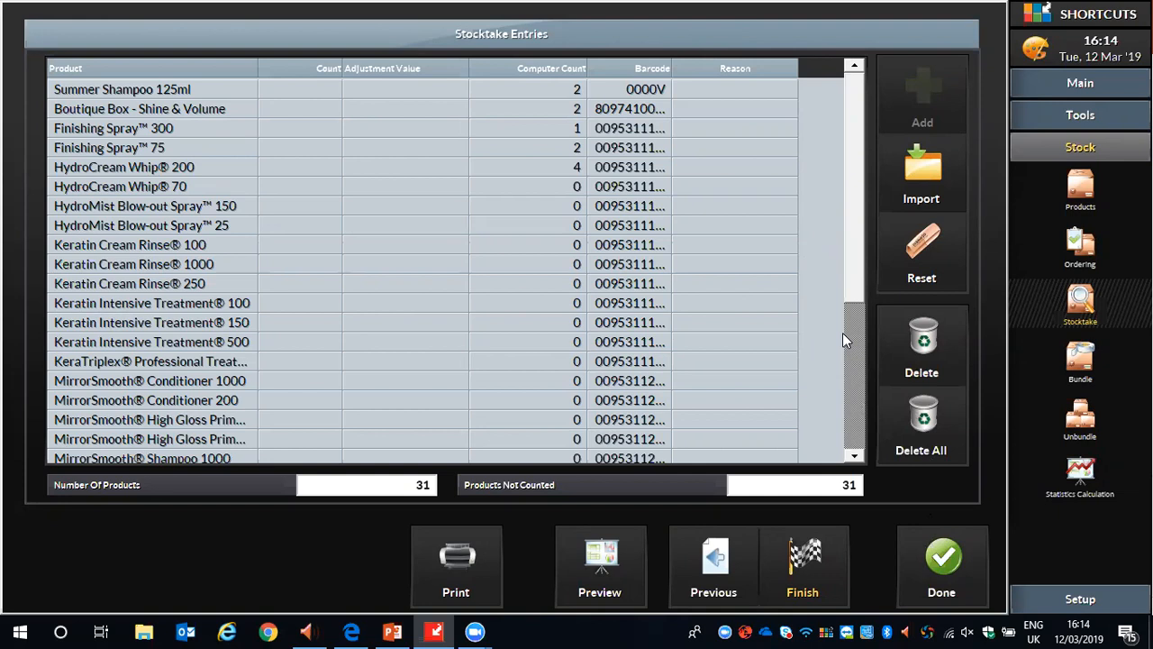
Close the stocktake entries, then reopen the active Test Stock Take and proceed to its product entries.
click(952, 554)
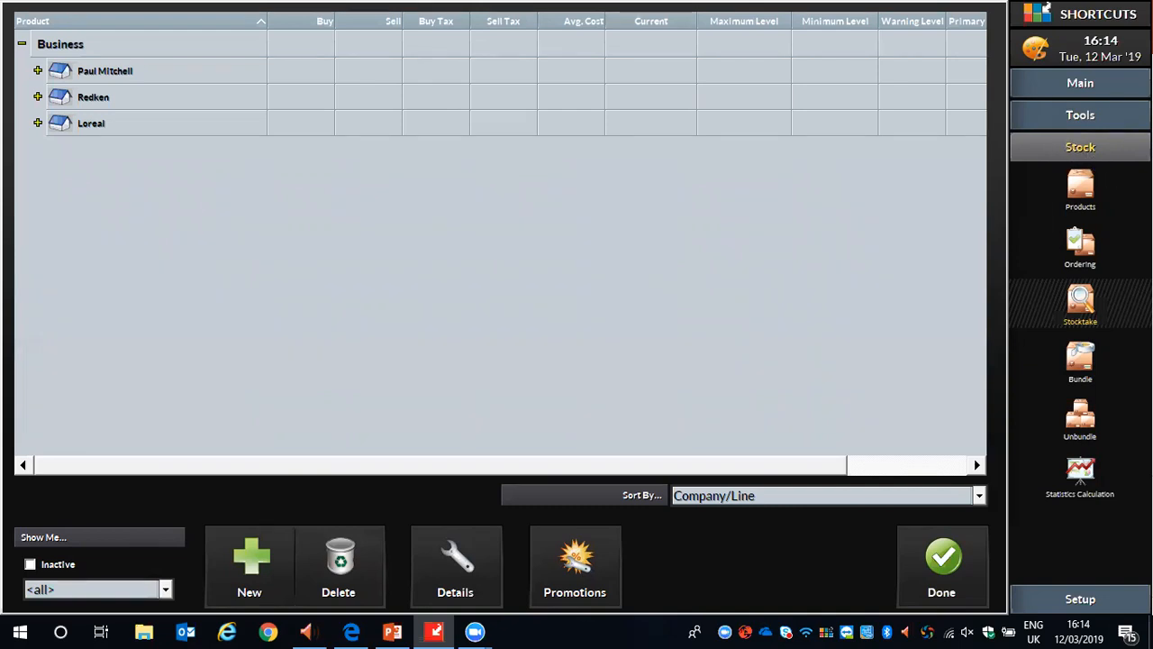
click(1084, 302)
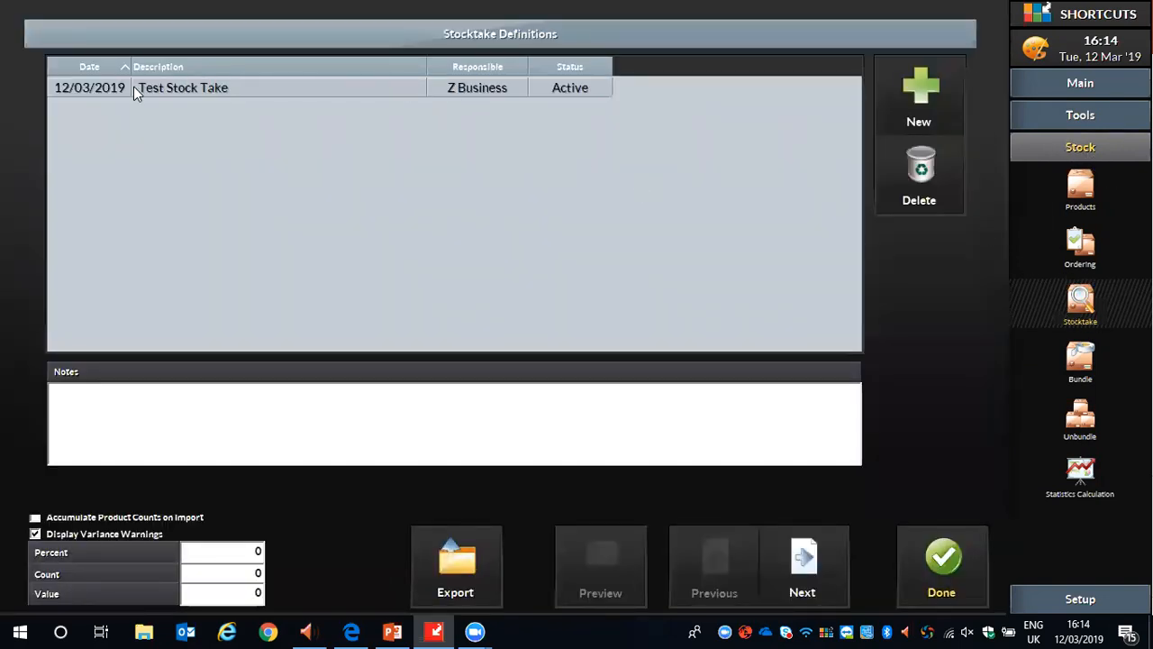
click(282, 84)
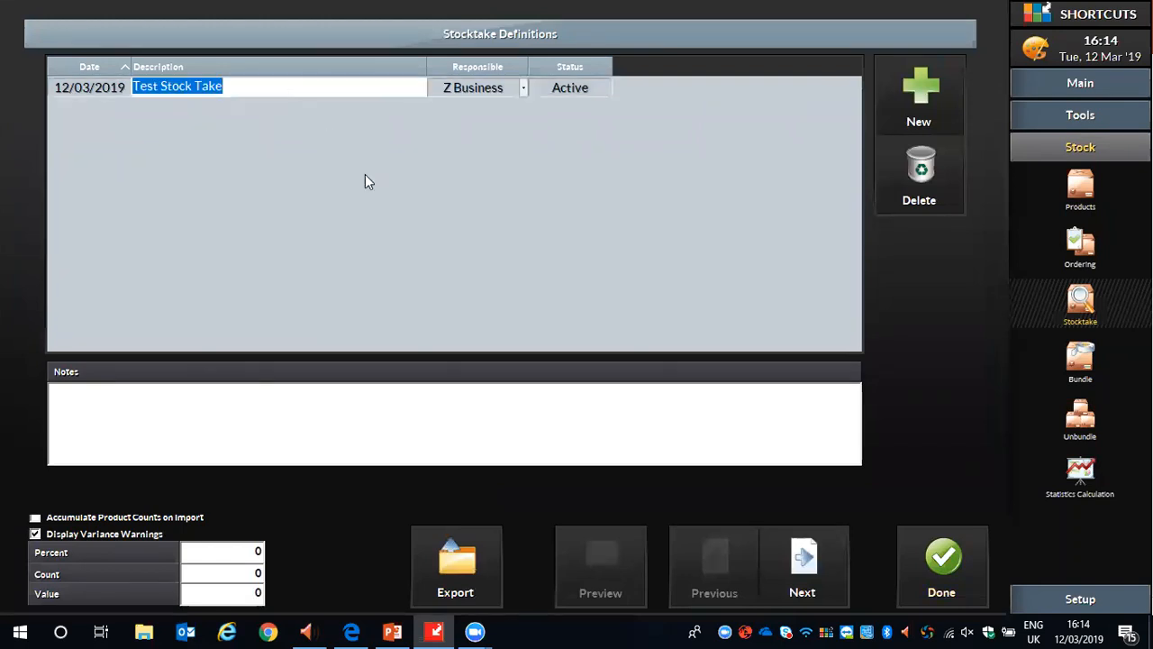
click(825, 581)
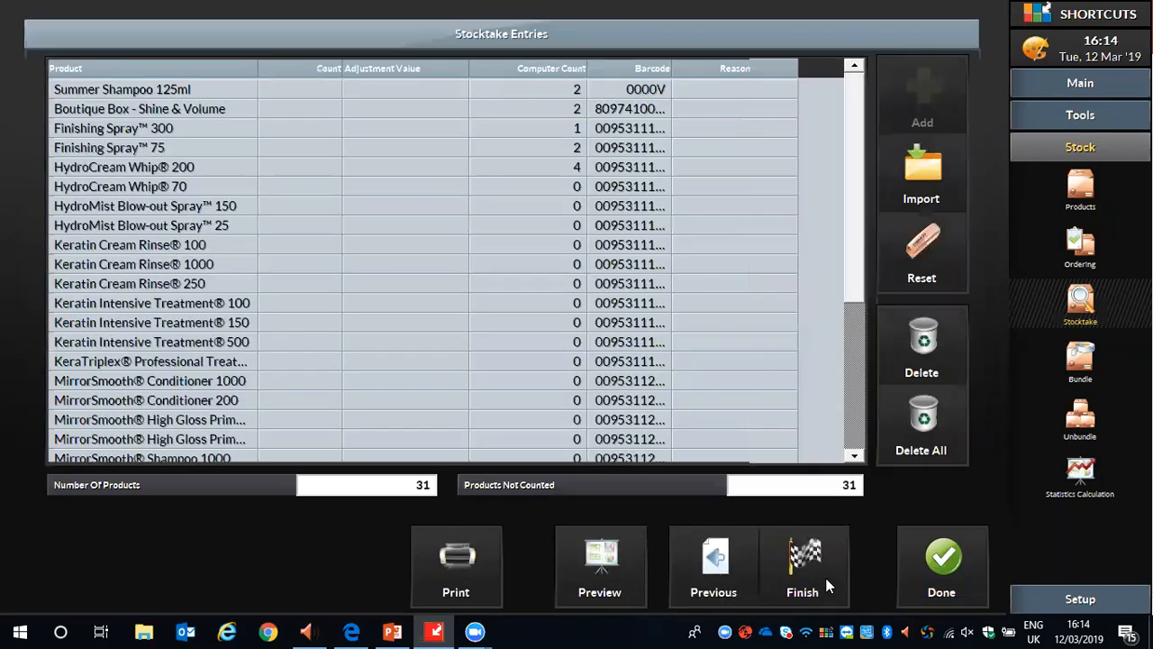
Enter counts of 1 for Summer Shampoo 125ml and Boutique Box, 2 for Finishing Spray 300 and 75, and 3 for HydroCream Whip 200.
click(305, 90)
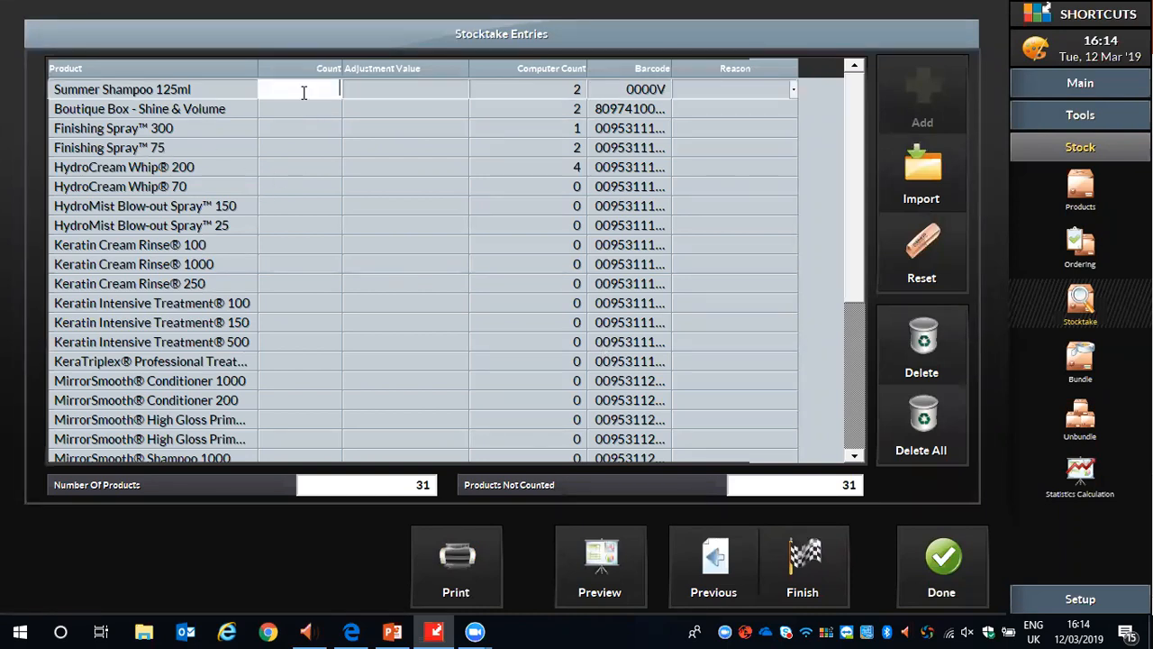
text(1)
key(Return)
text(1)
key(Return)
text(2)
key(Return)
text(2)
key(Return)
text(3)
key(Return)
Enter counts of 2 for HydroCream Whip 70, HydroMist Blow-out Spray 150 and 25, and Keratin Cream Rinse 100 and 250, and 1 for Rinse 1000.
text(2)
key(Return)
text(2)
key(Return)
text(2 2)
key(Return)
text(1 2)
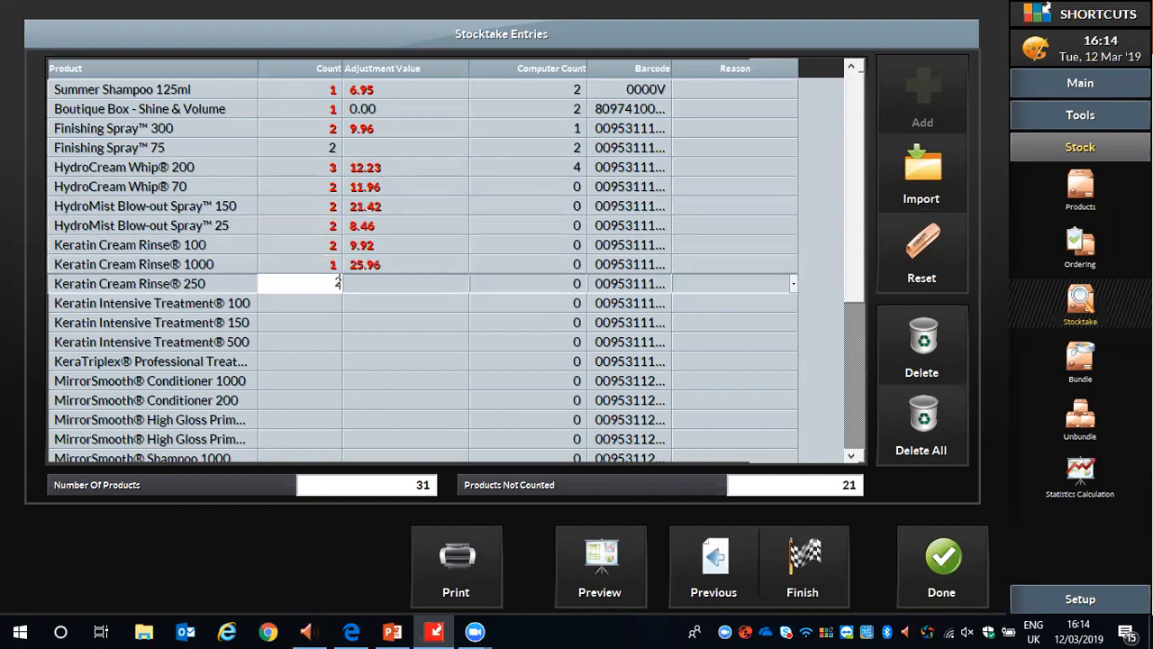
key(Return)
Enter counts of 1 for Keratin Intensive Treatment 100 and 500 and MirrorSmooth Conditioner 200, 2 for Treatment 150 and KeraTriplex, and 3 for Conditioner 1000.
text(1 2 1 2)
key(Return)
text(3)
key(Return)
text(1)
key(Return)
Enter counts of 1 and 2 for the two MirrorSmooth High Gloss entries in order, 1 for MirrorSmooth Shampoo 1000 and 2 for Shampoo 250.
drag(858, 119, 858, 226)
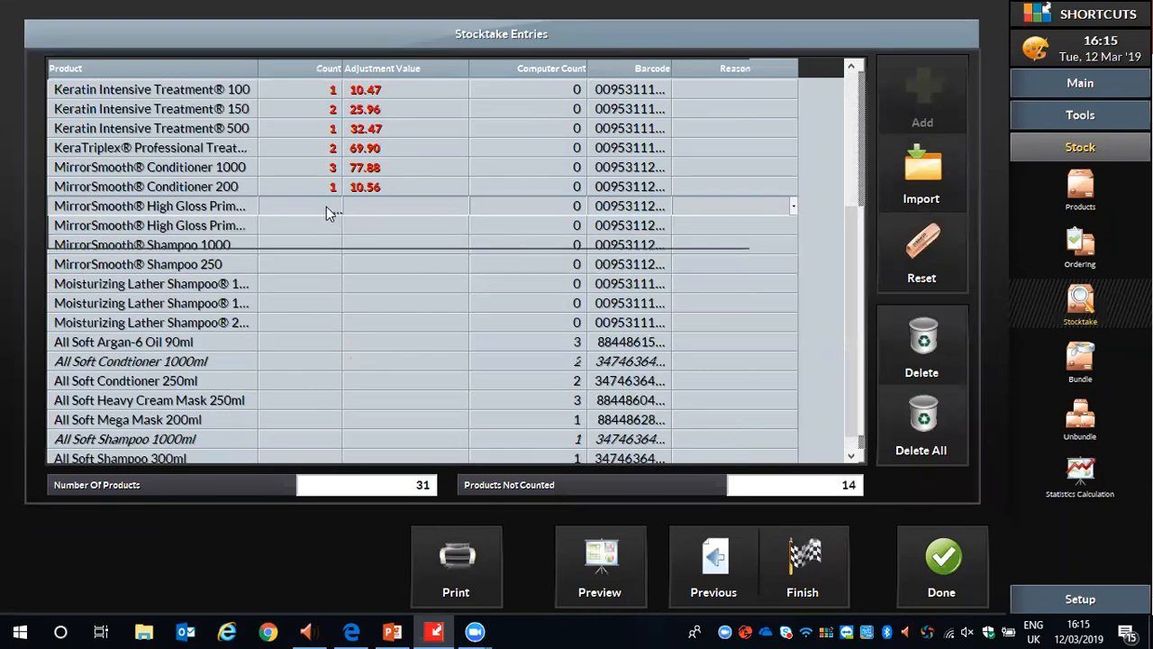
text(1)
key(Return)
text(2)
key(Return)
text(1)
key(Return)
key(2)
Enter counts of 1, 2 and 1 for the three Moisturizing Lather Shampoo entries in their listed order.
key(Return)
text(1)
key(Return)
text(2)
key(Return)
text(1)
Enter counts of 2 for All Soft Argan-6 Oil 90ml, Conditioner 1000ml and Heavy Cream Mask 250ml, and 1 for All Soft Conditioner 250ml.
key(Return)
text(4)
key(Return)
text(2)
key(Return)
text(1)
key(Return)
text(2)
Enter a count of 2 each for All Soft Mega Mask 200ml, All Soft Shampoo 1000ml and All Soft Shampoo 300ml.
key(Return)
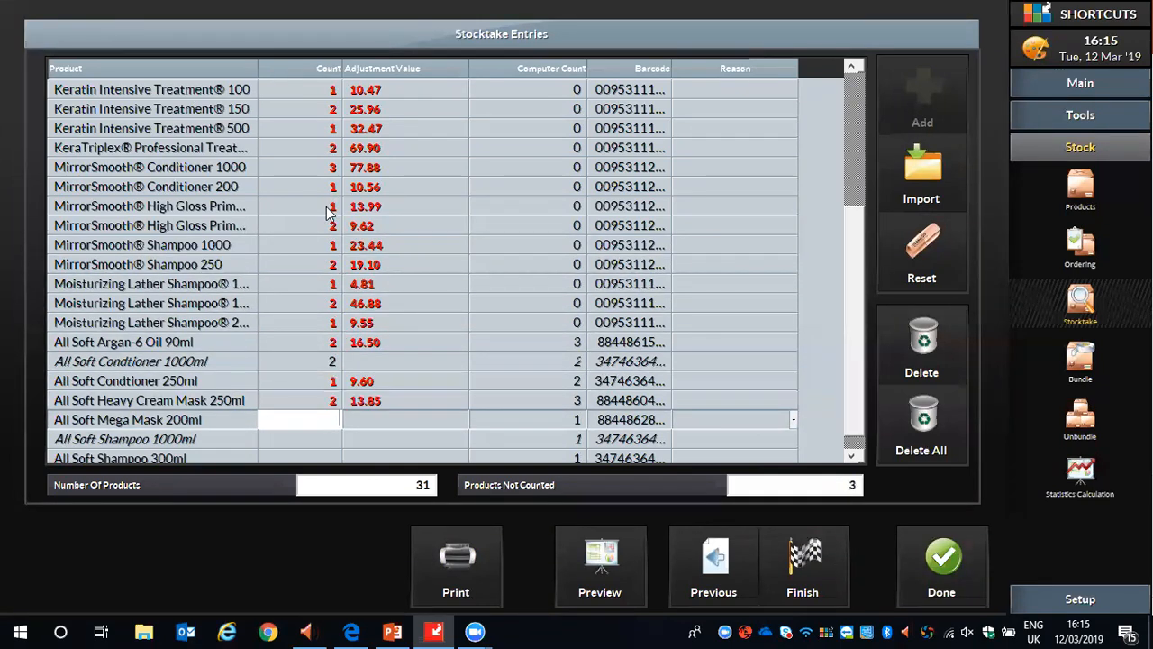
text(2)
key(Return)
text(2)
key(Return)
text(2)
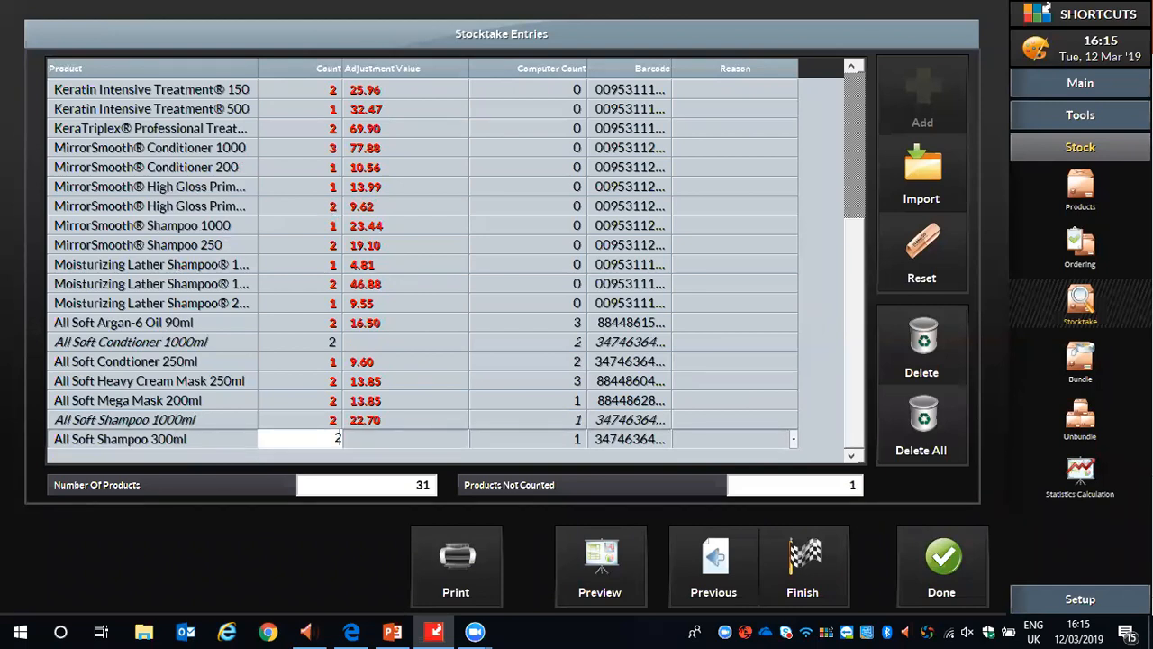
Review the entered counts, finish the stocktake with confirmation and without a recount, and close the stocktake entries.
drag(863, 242, 870, 101)
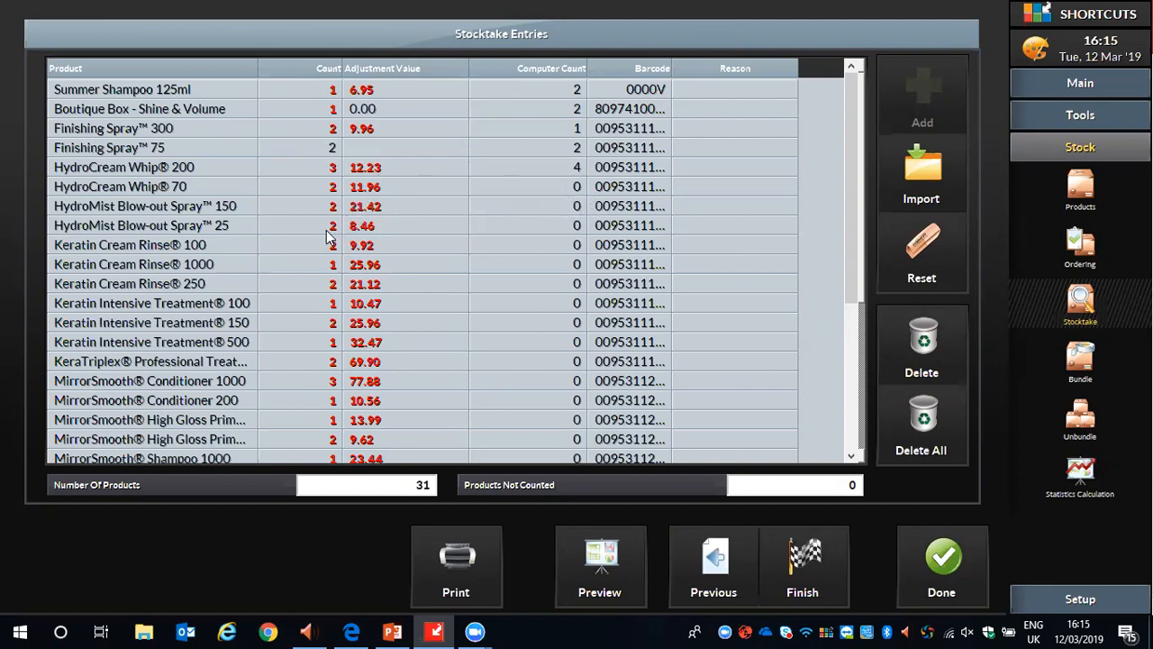
scroll(327, 219, down, 1)
scroll(327, 218, down, 3)
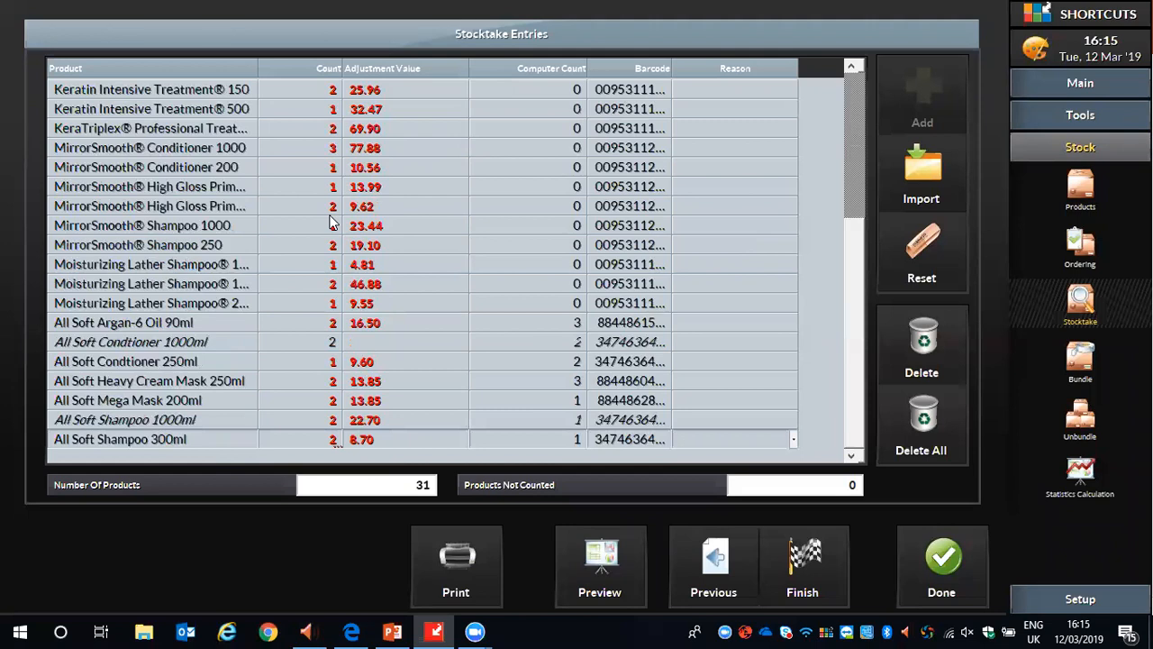
scroll(319, 241, up, 4)
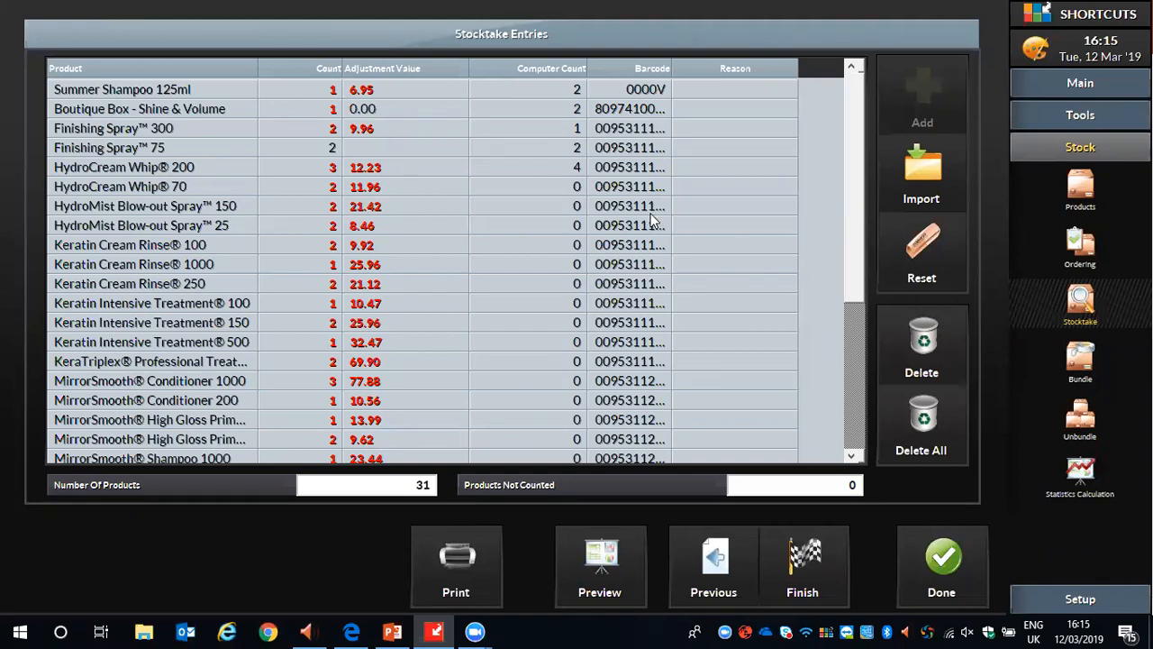
click(807, 569)
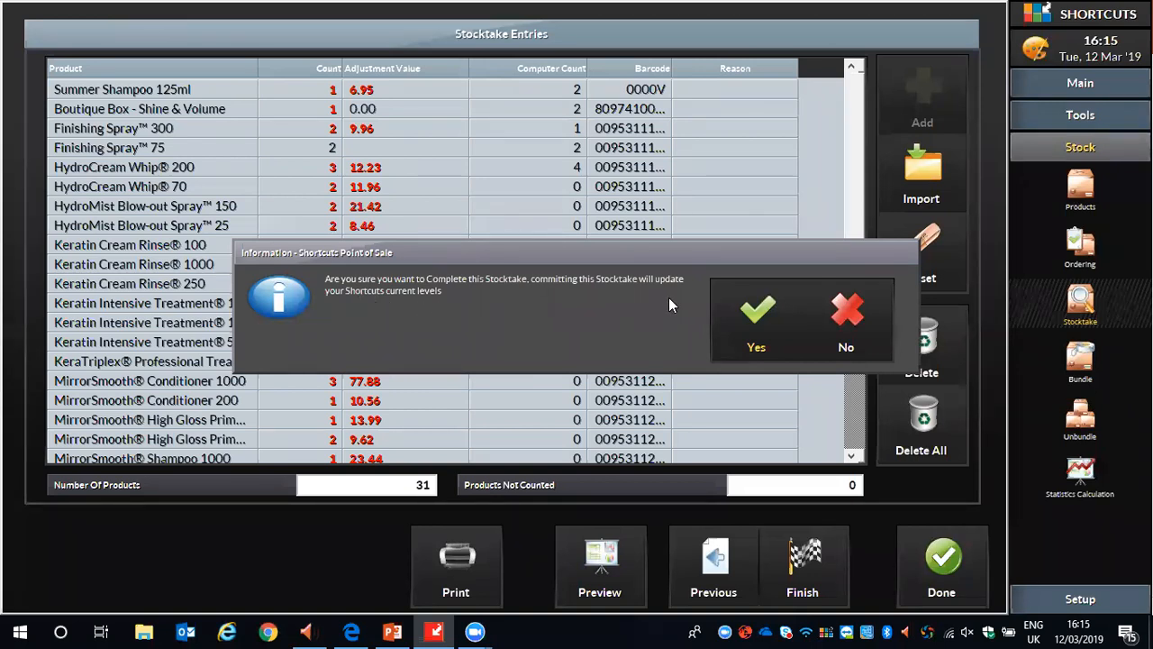
click(756, 325)
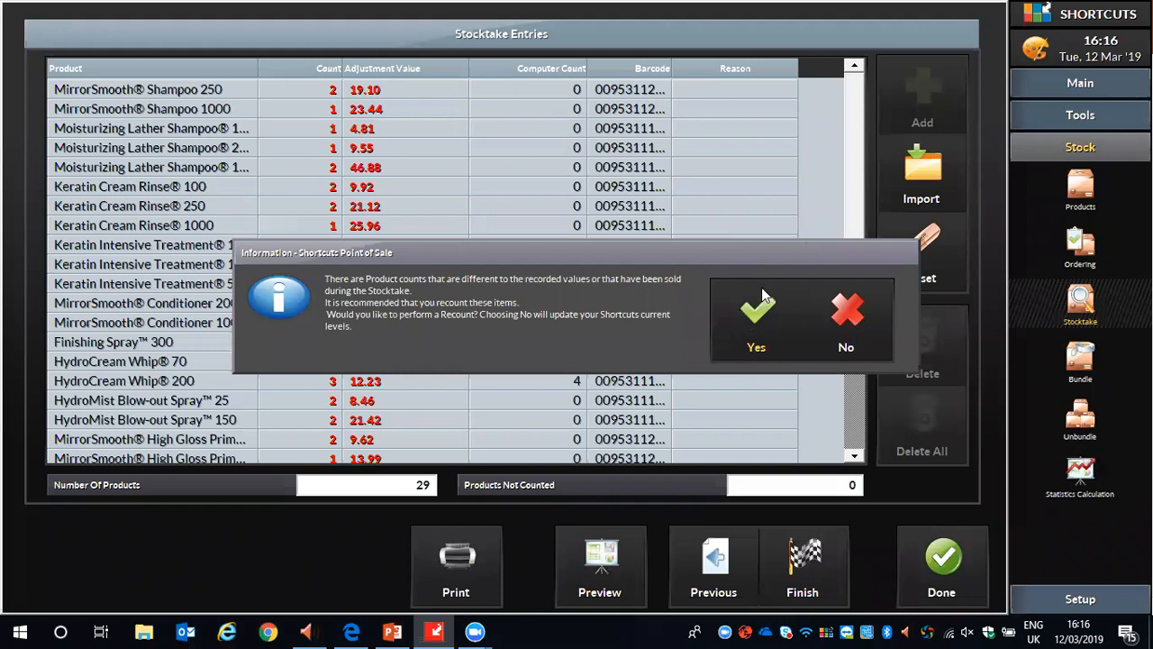
click(847, 315)
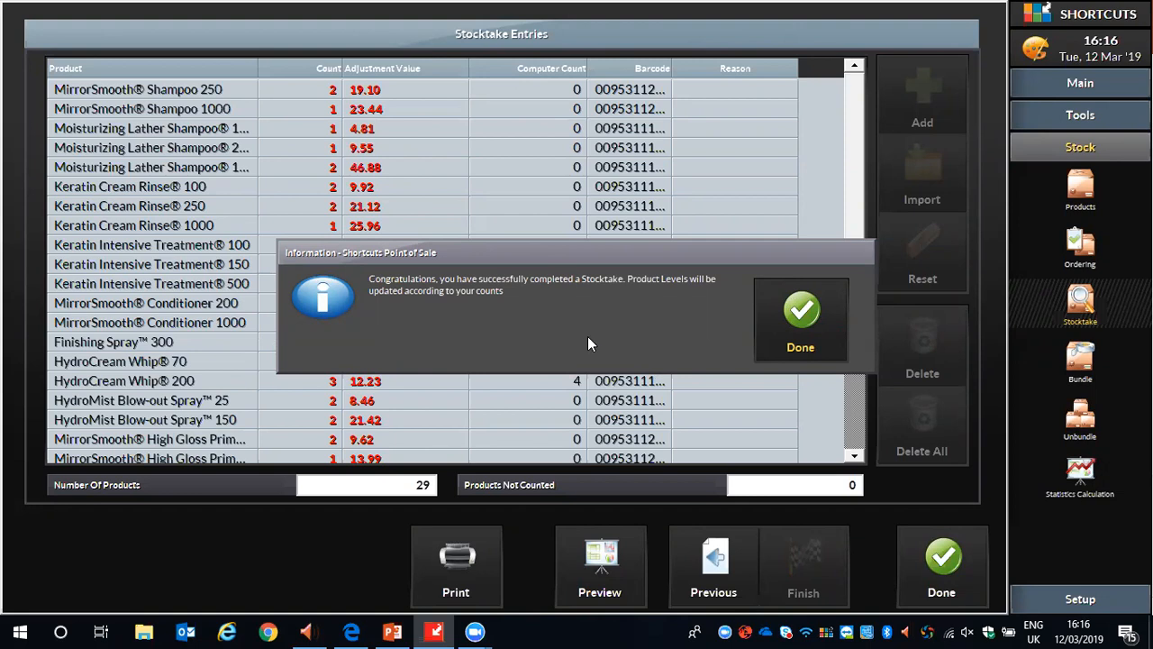
click(775, 317)
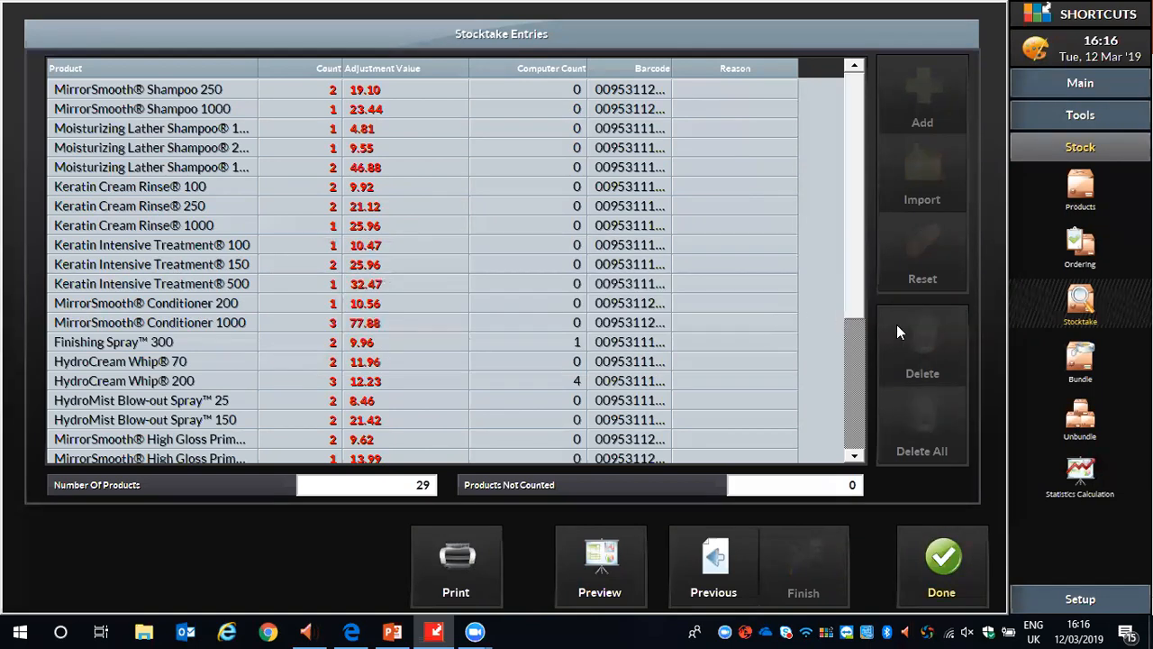
click(943, 548)
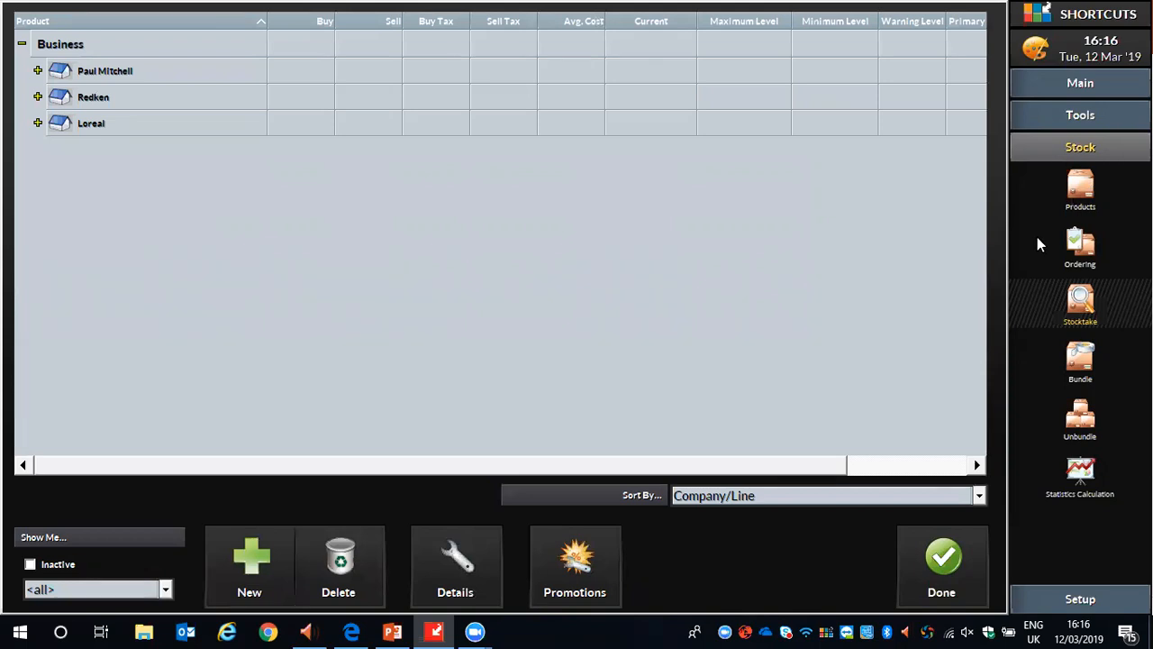
Check the current level of the Loreal Summer Range product in the product list and collapse Loreal again.
click(1078, 194)
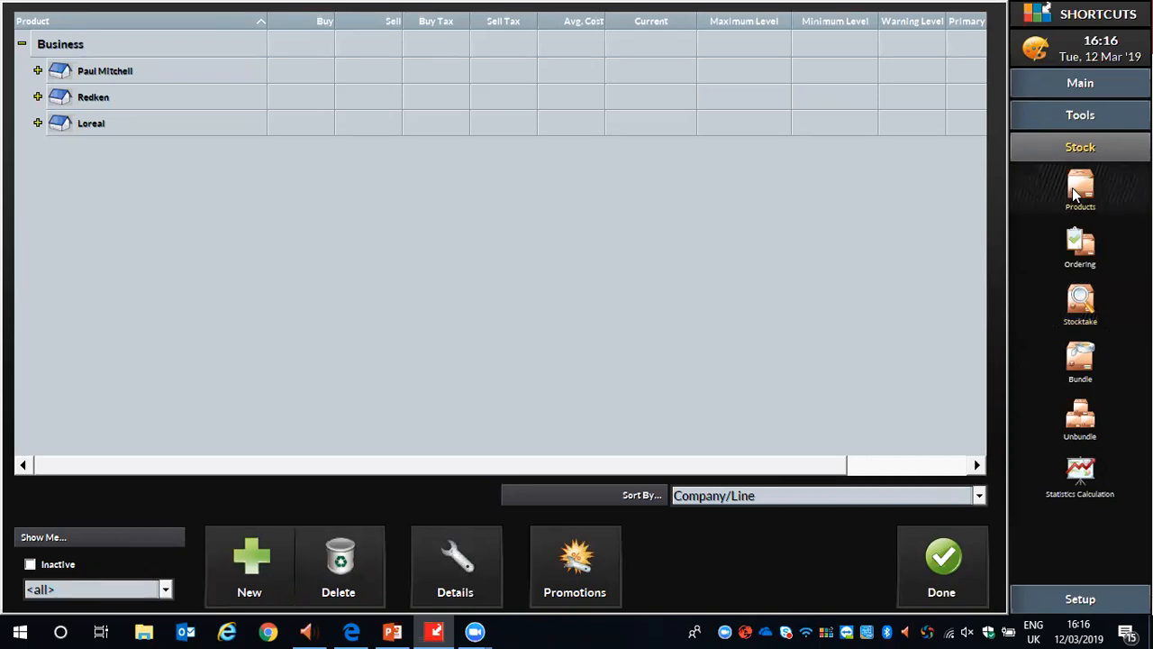
click(39, 124)
click(53, 148)
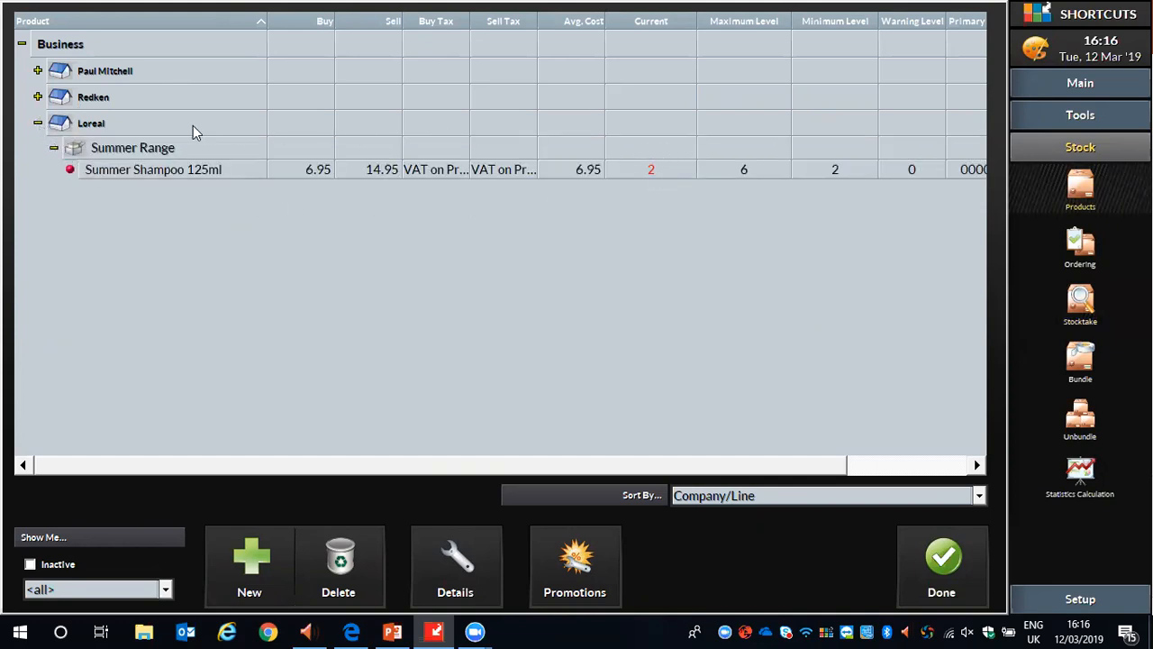
click(53, 148)
click(38, 123)
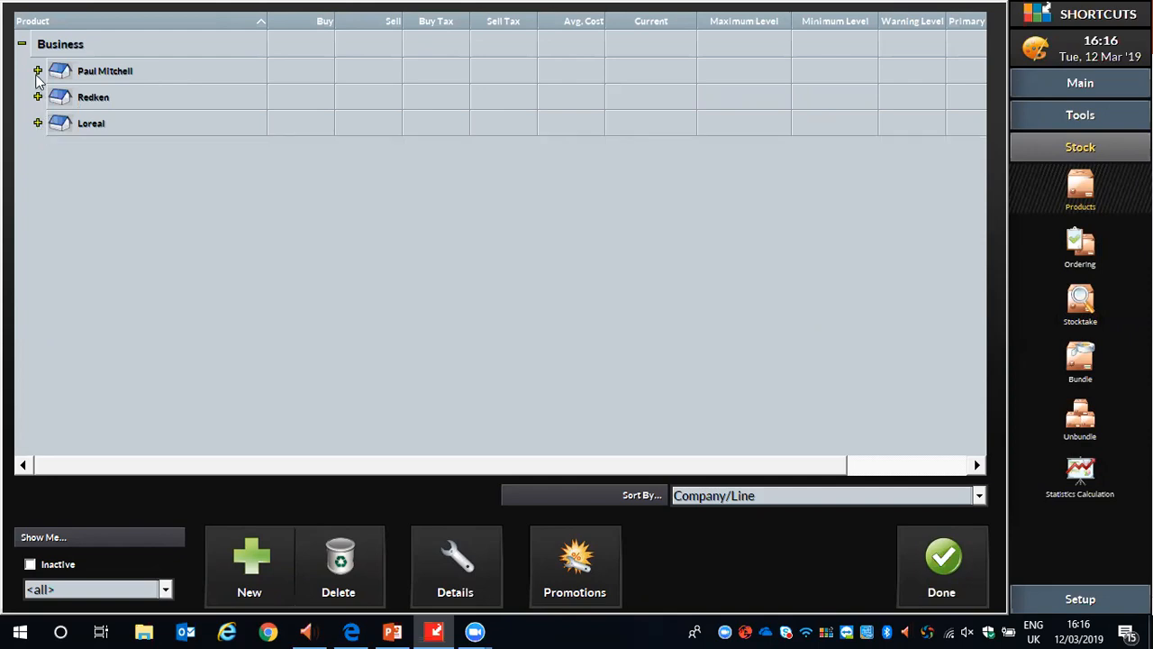
Check the current levels of Paul Mitchell's Awupuhi line in the product list and collapse the company again.
click(38, 70)
click(53, 95)
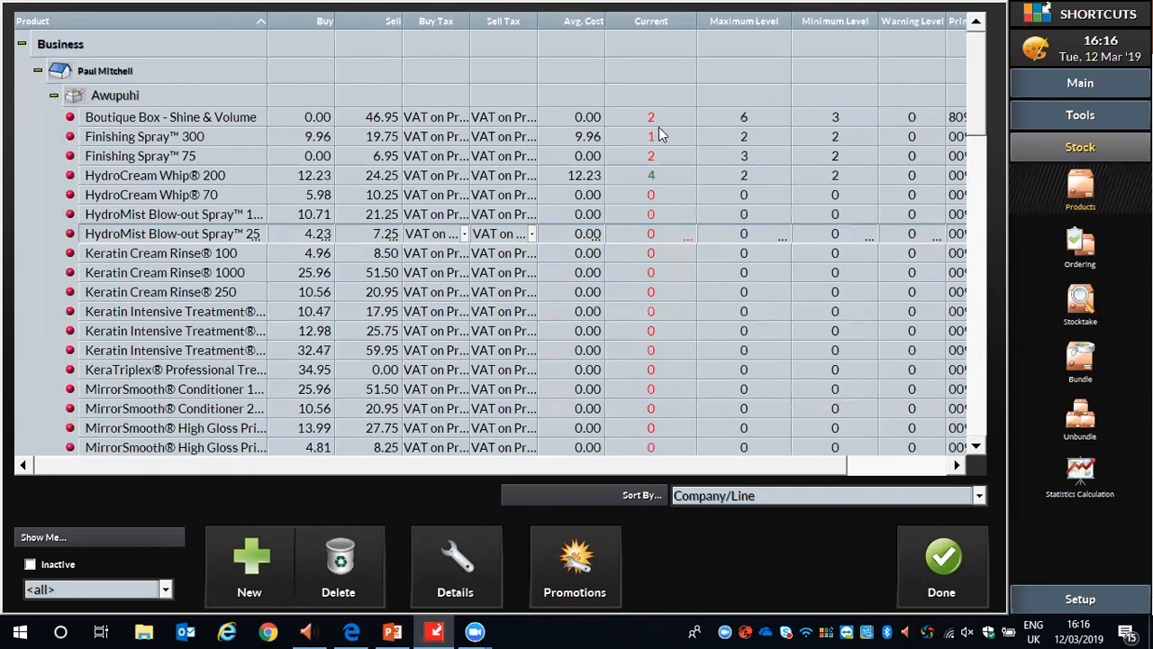
scroll(657, 134, down, 8)
scroll(661, 154, up, 3)
scroll(667, 163, up, 5)
click(54, 96)
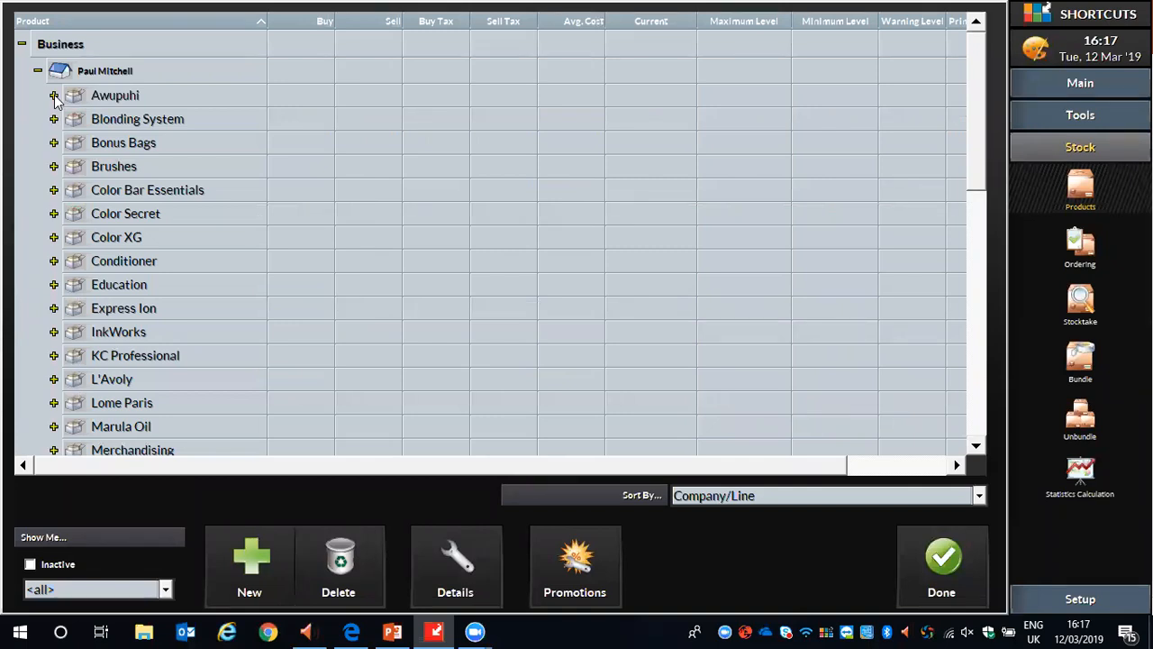
click(38, 70)
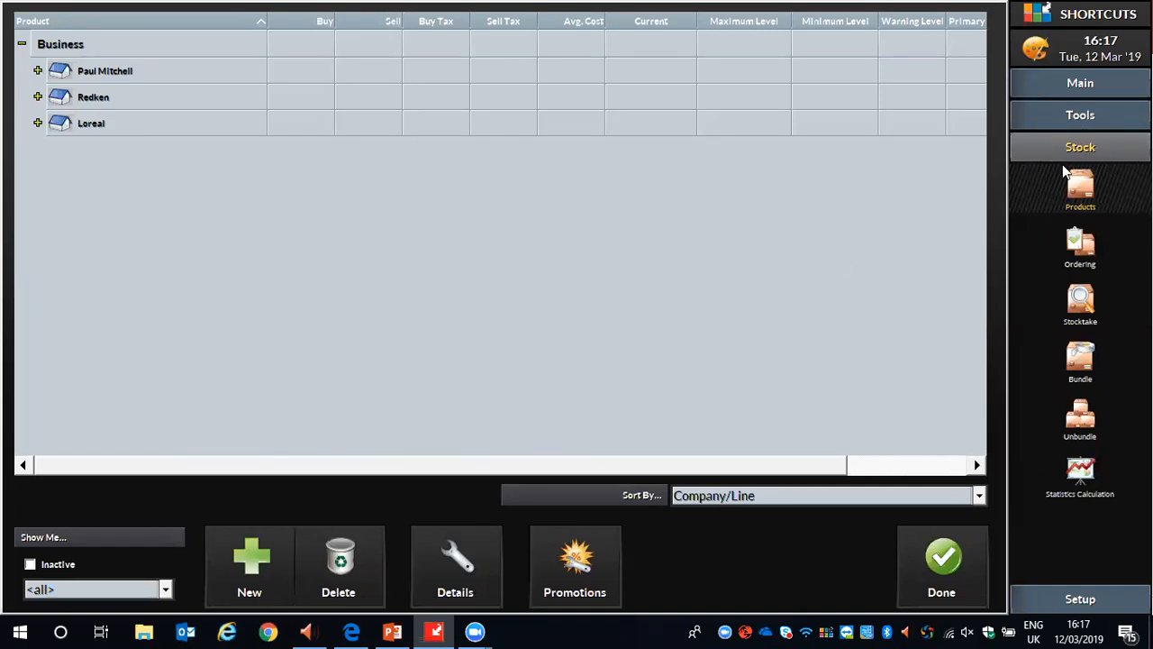
Delete the outstanding Redken order dated 12/03/2019 from the stock orders and confirm the deletion.
click(1085, 243)
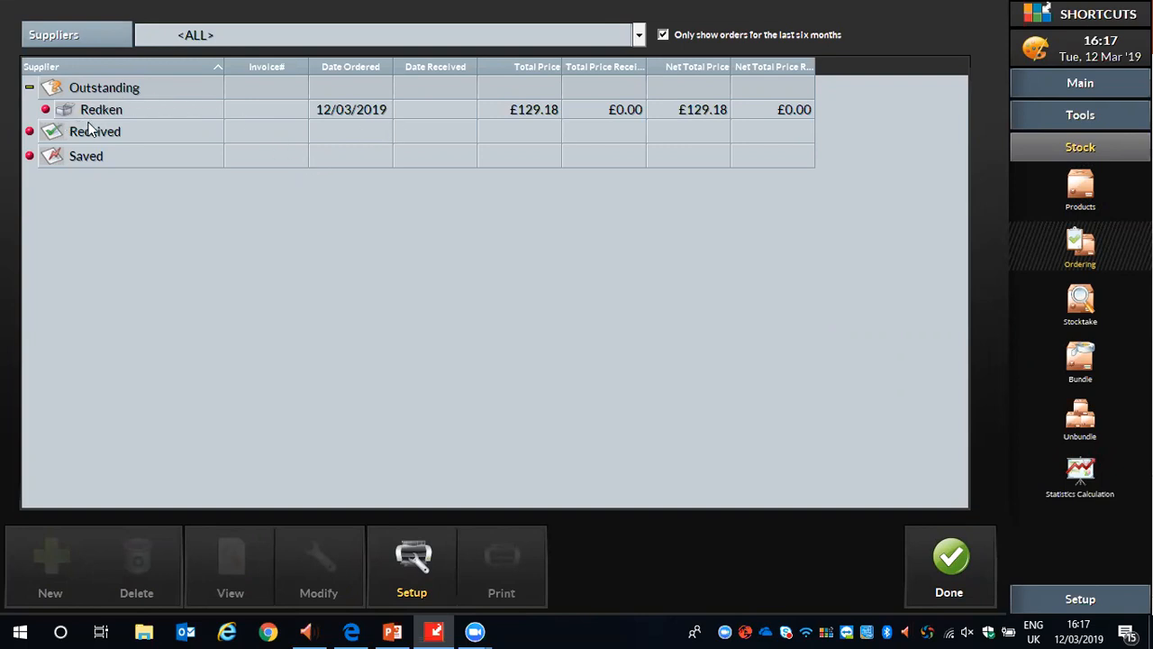
click(145, 114)
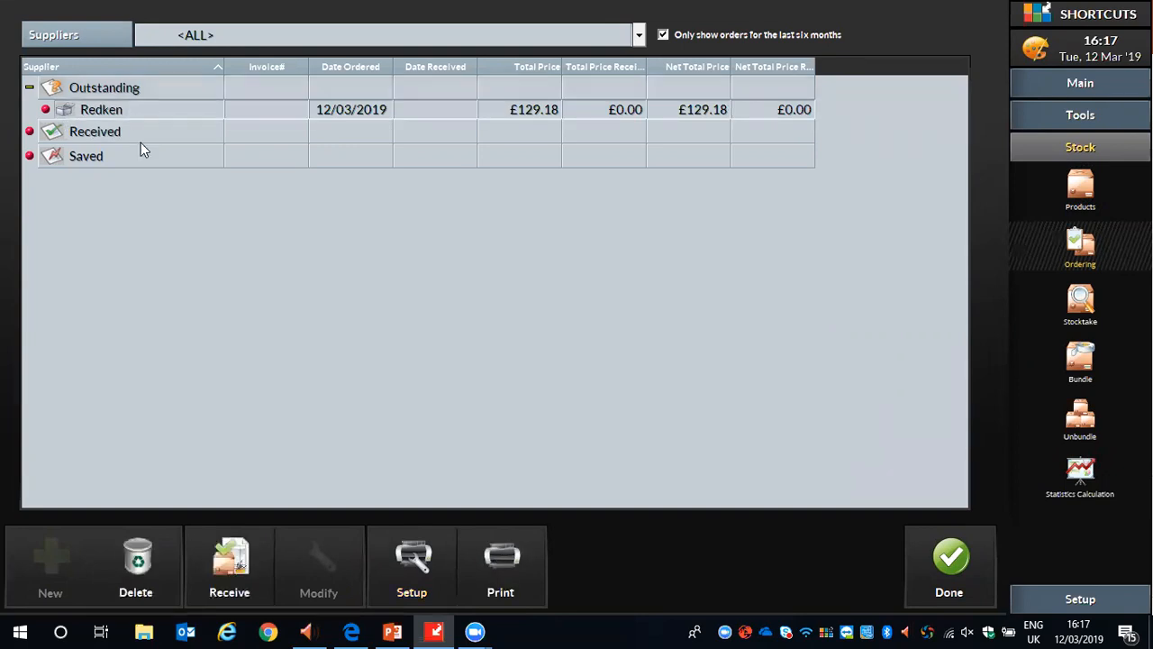
click(140, 562)
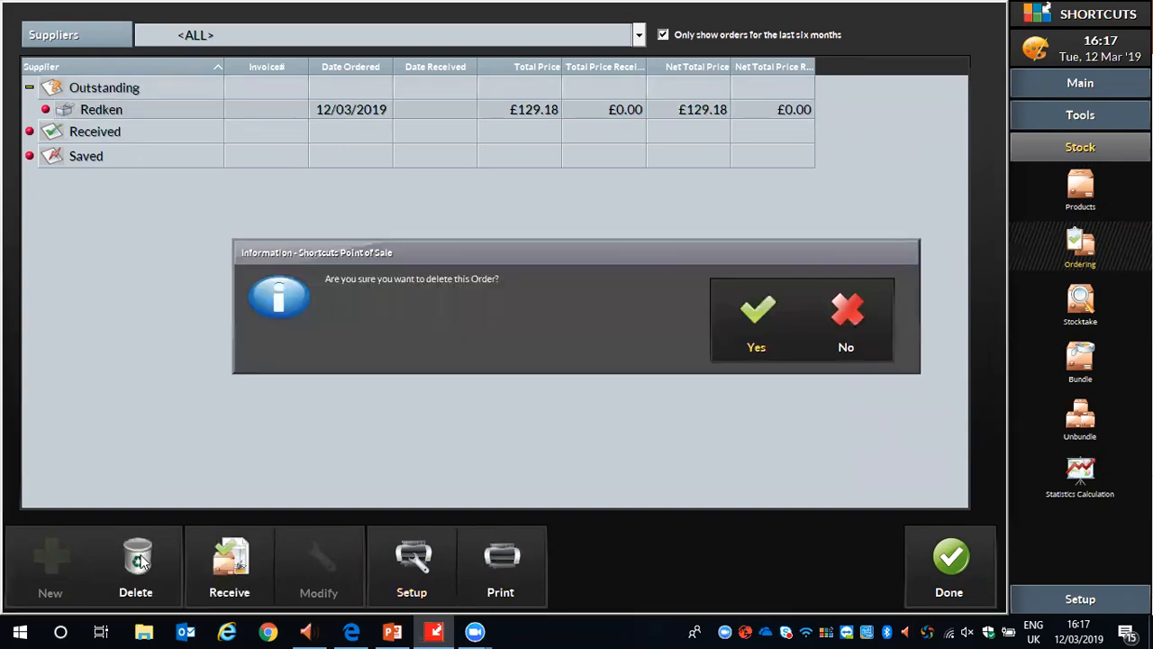
click(748, 326)
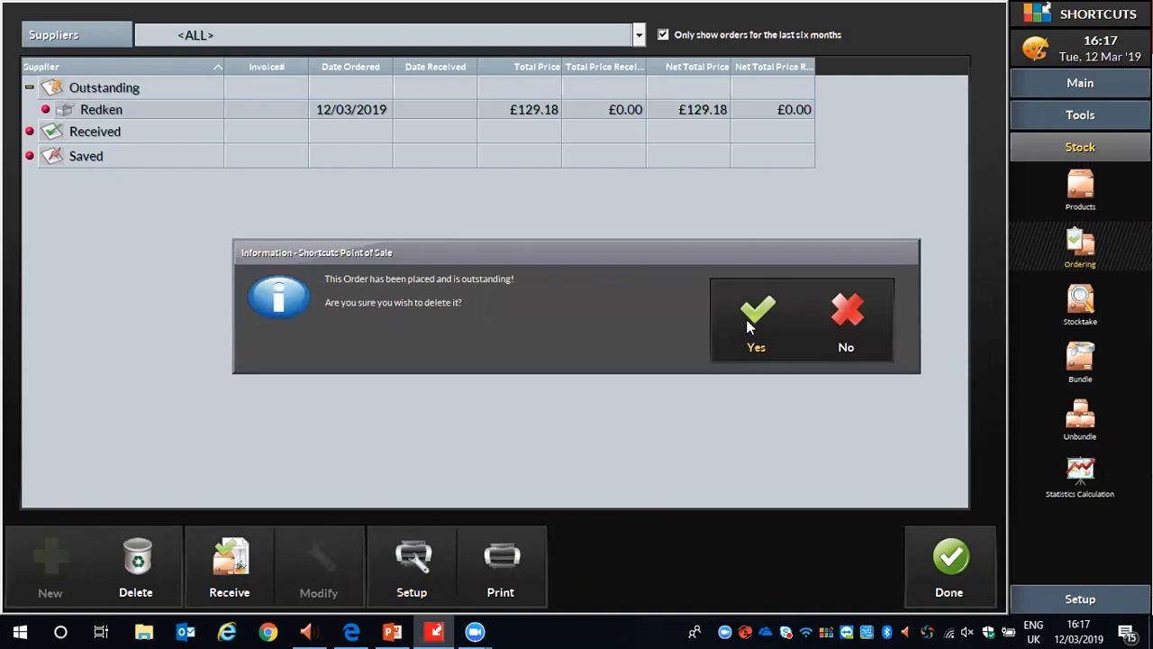
click(779, 335)
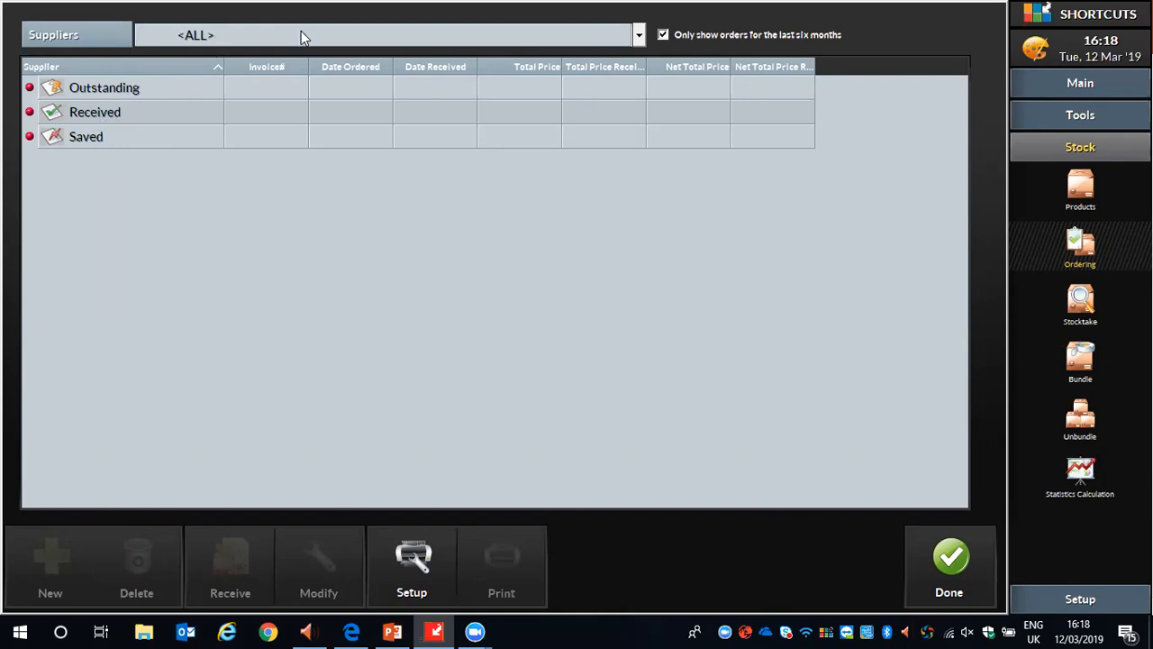
Create a new order for the supplier Redken with the order type Standard [All].
click(637, 35)
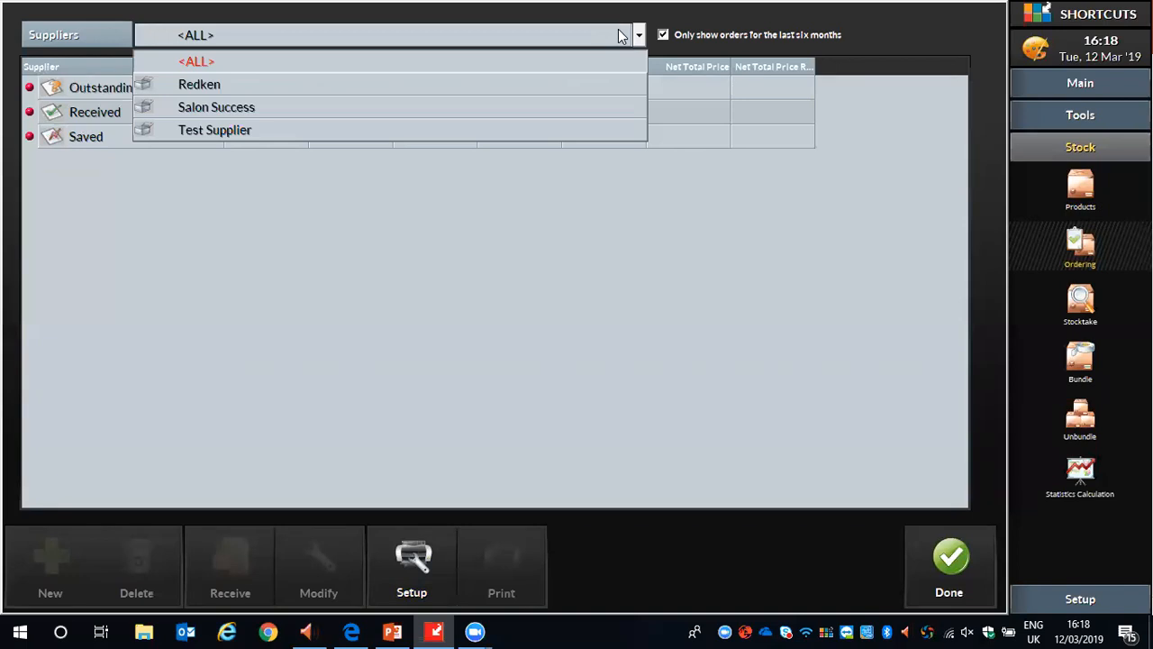
click(199, 87)
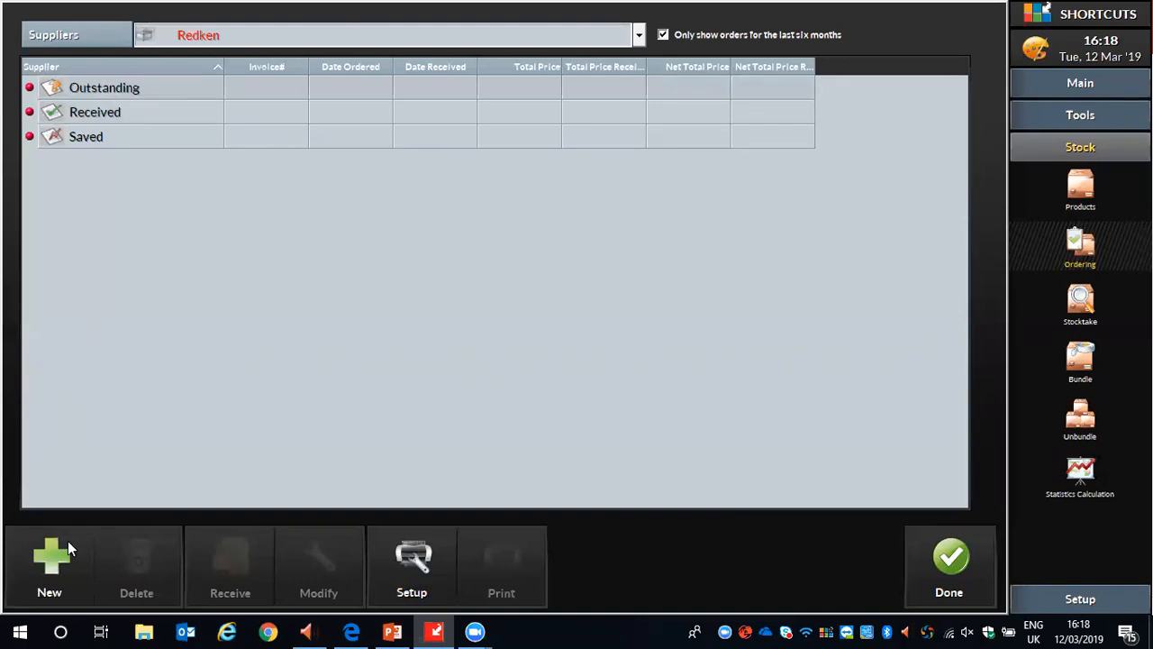
click(51, 563)
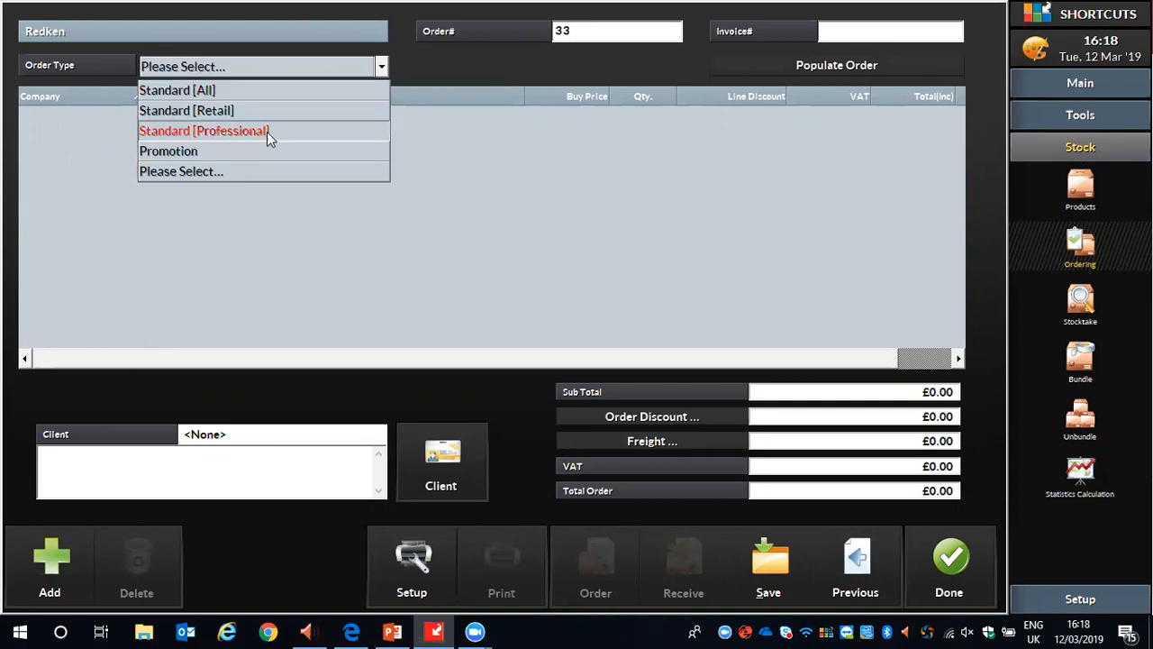
click(177, 92)
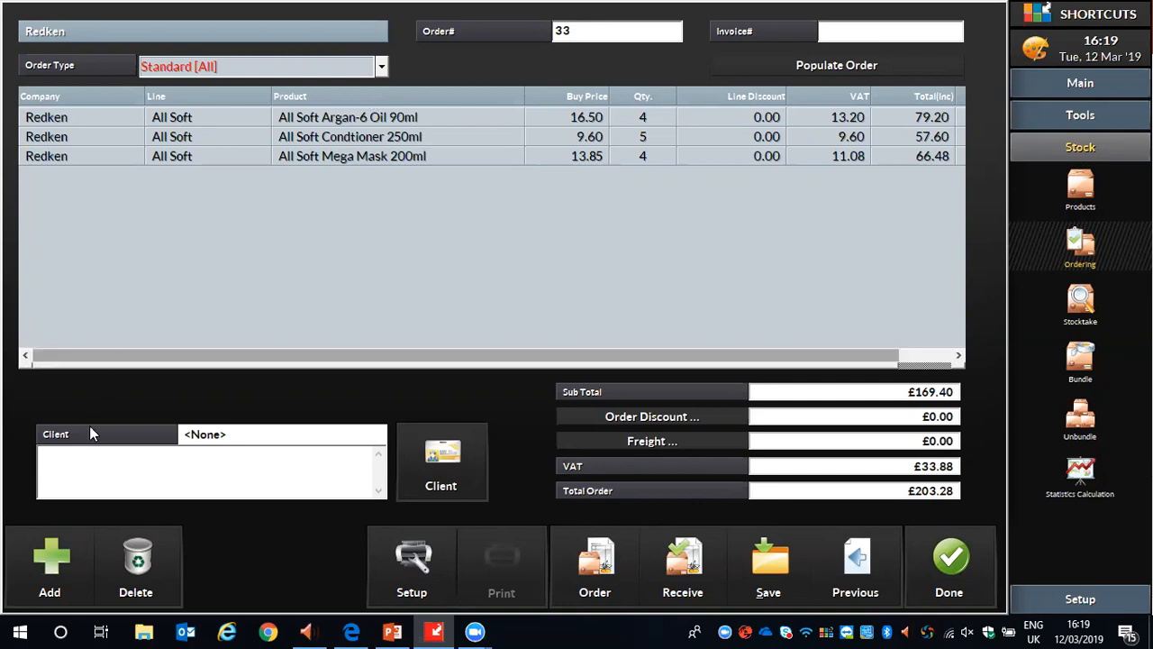
Add Summer Shampoo 125ml from Test Supplier to the Redken order.
click(52, 560)
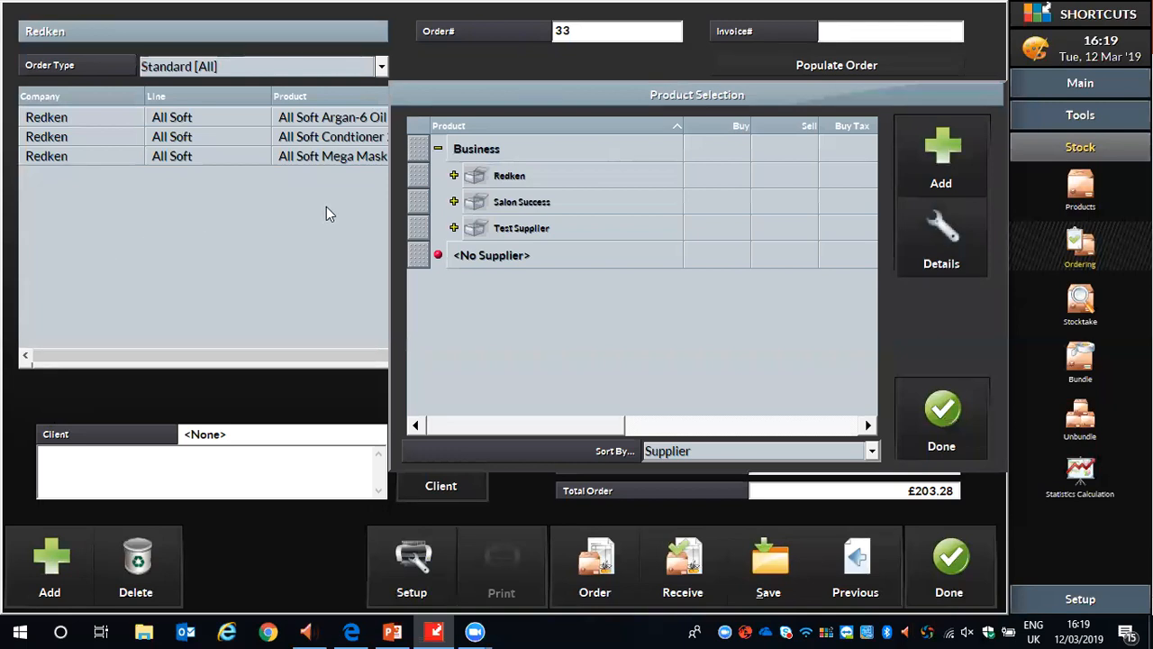
click(453, 228)
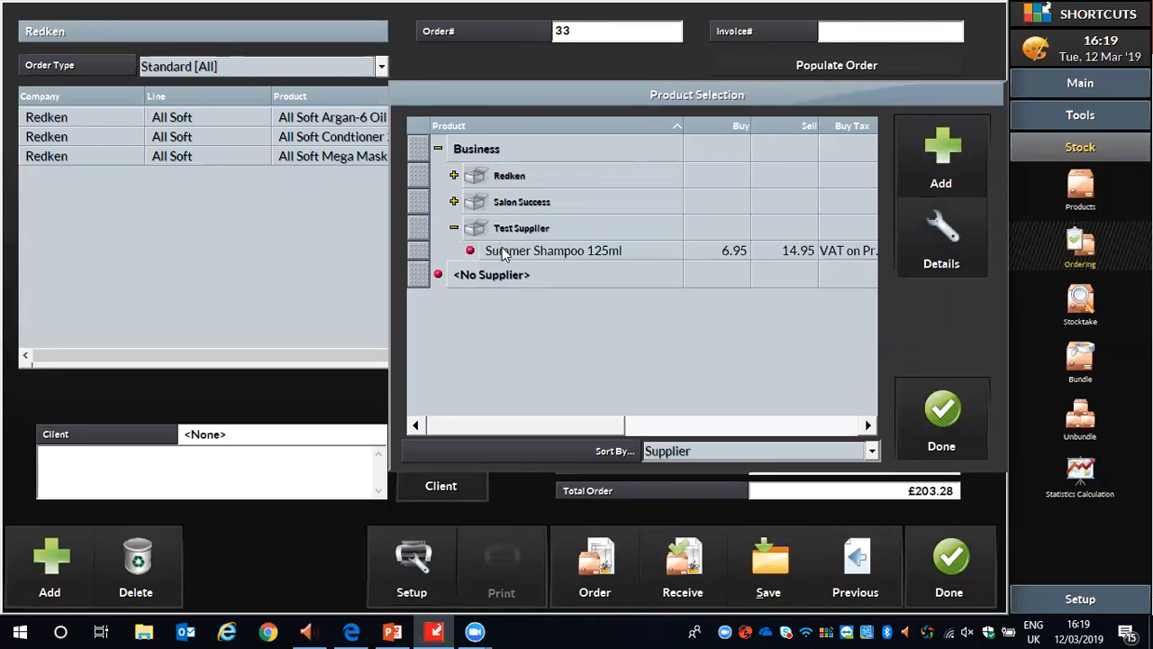
click(419, 255)
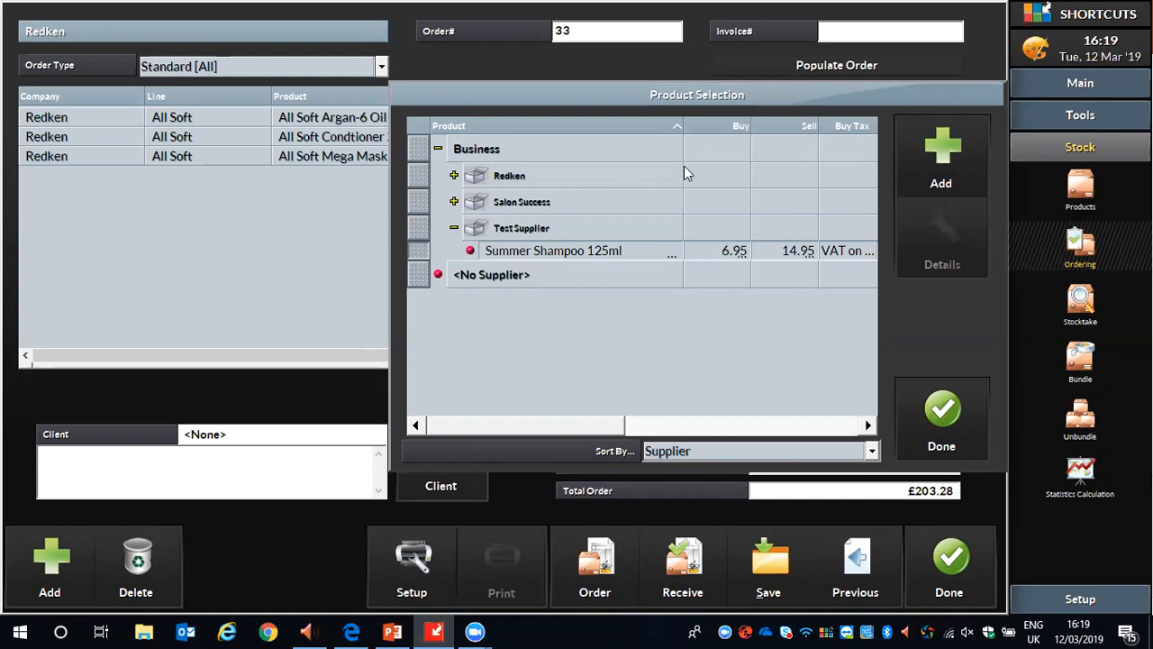
click(946, 162)
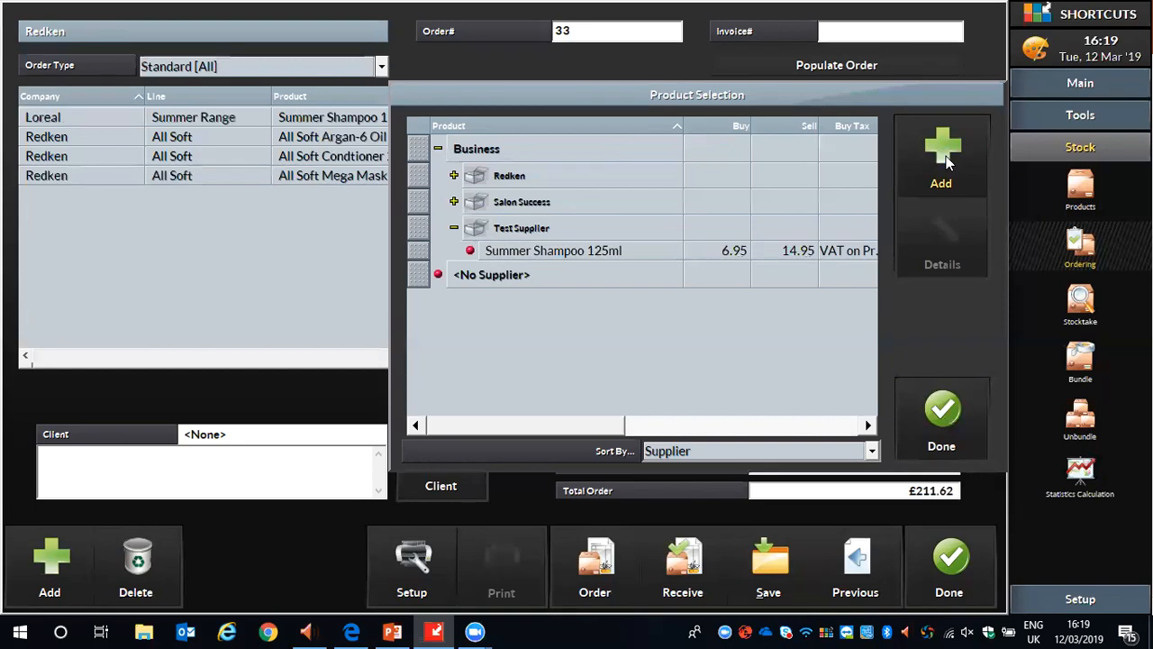
Add Redken's All Soft Heavy Cream Mask 250ml, All Soft Mega Conditioner 250ml, All Soft Mega Hydramelt 150ml and All Soft Mega Mask 200ml to the order.
click(454, 175)
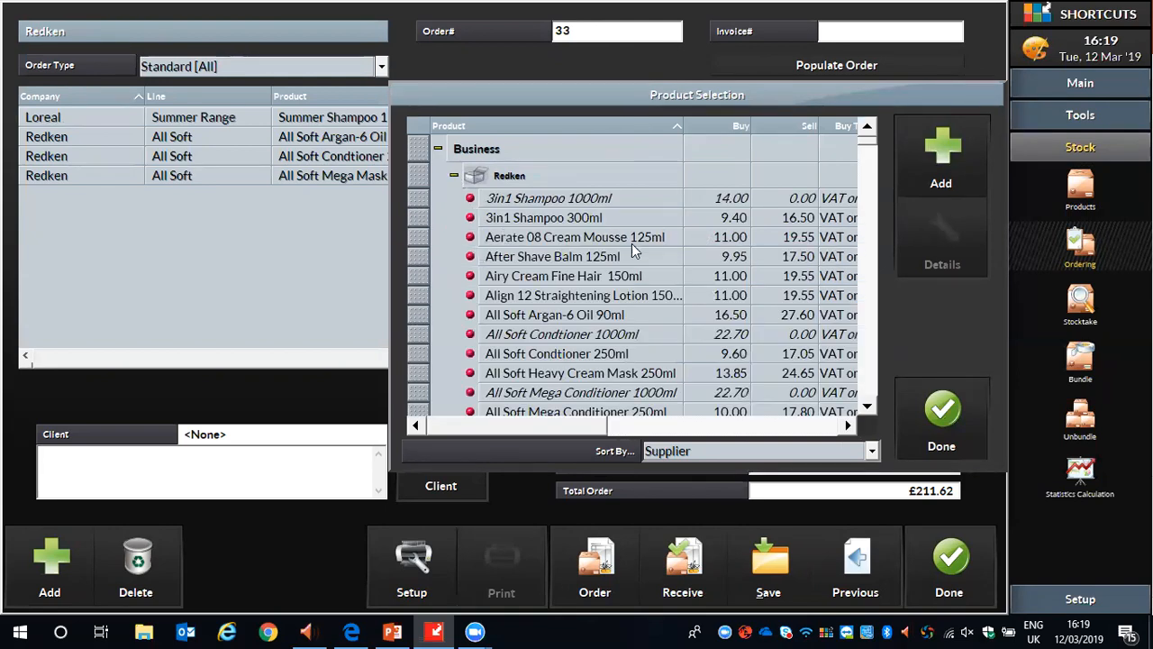
scroll(601, 257, down, 2)
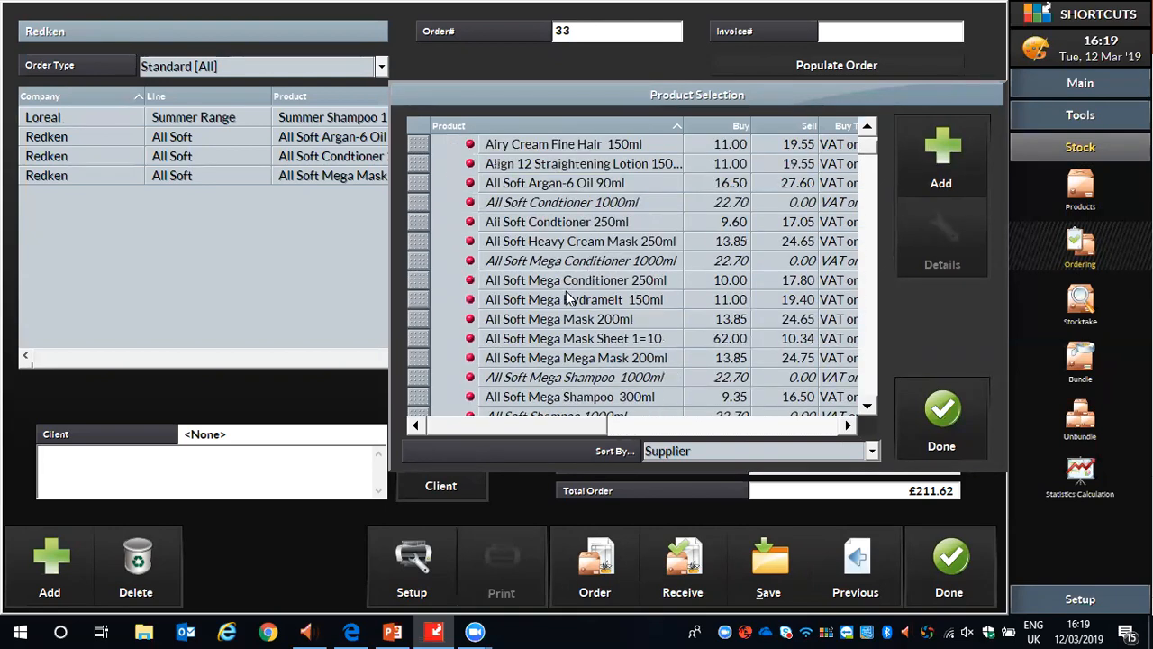
click(420, 243)
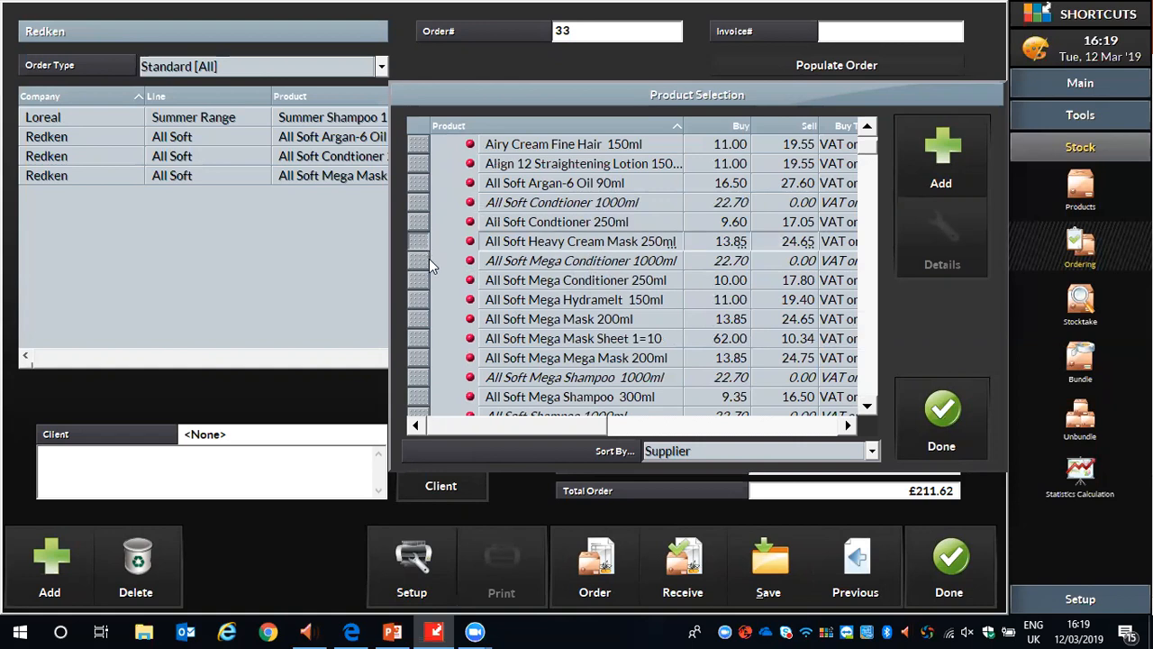
click(421, 280)
click(427, 302)
click(427, 319)
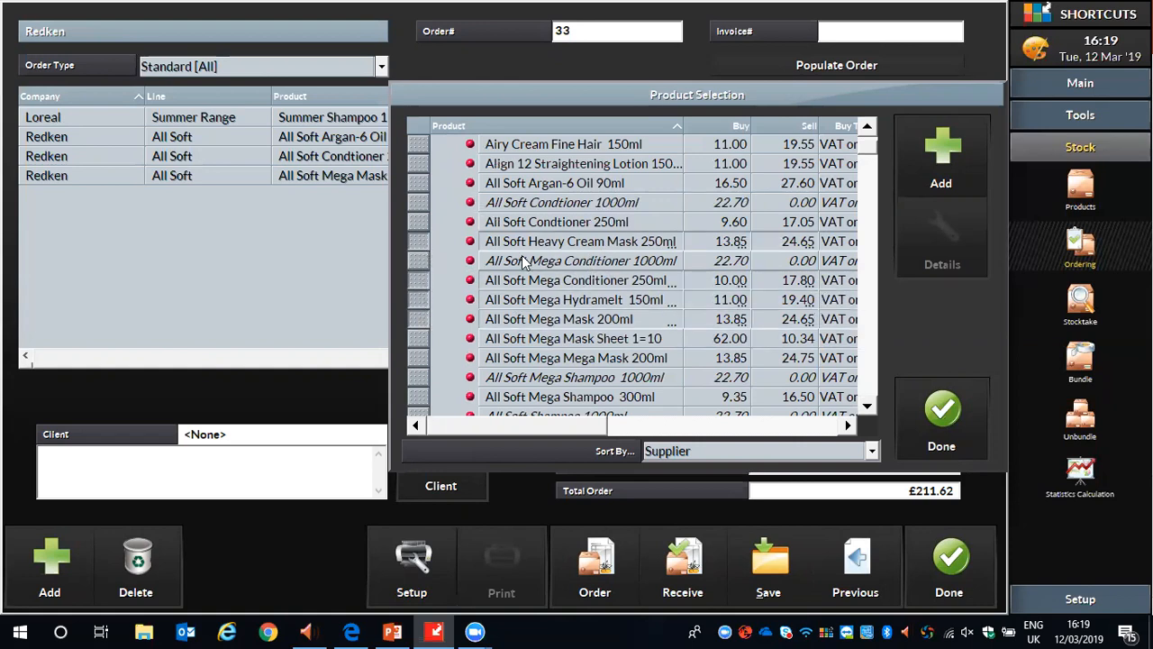
click(941, 170)
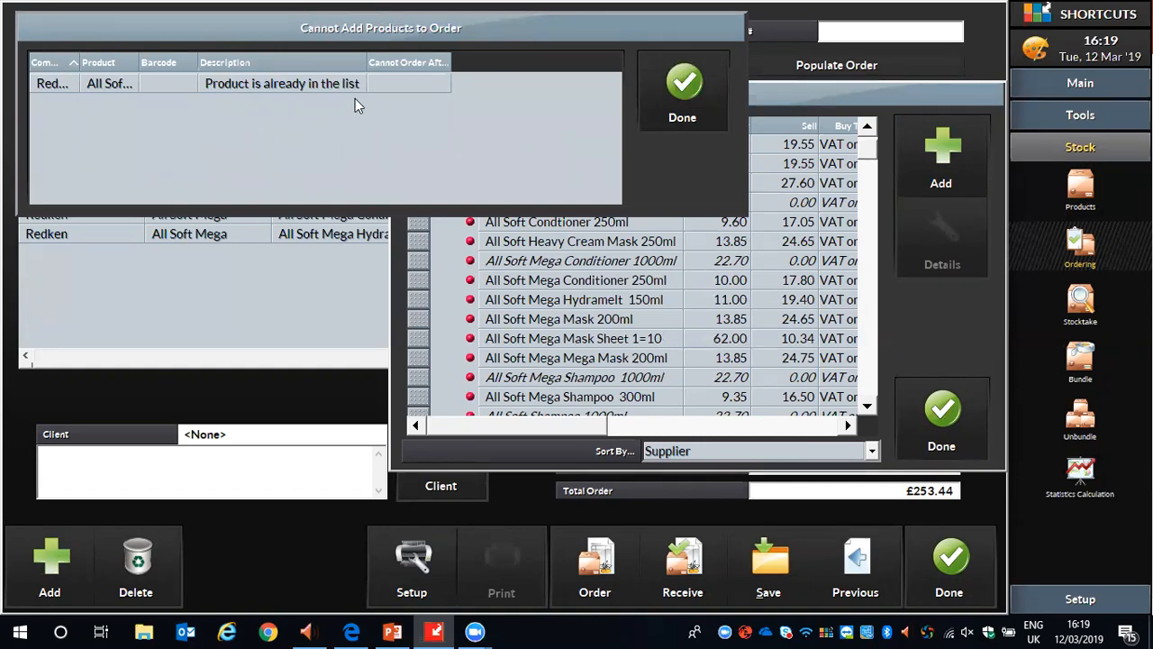
click(682, 90)
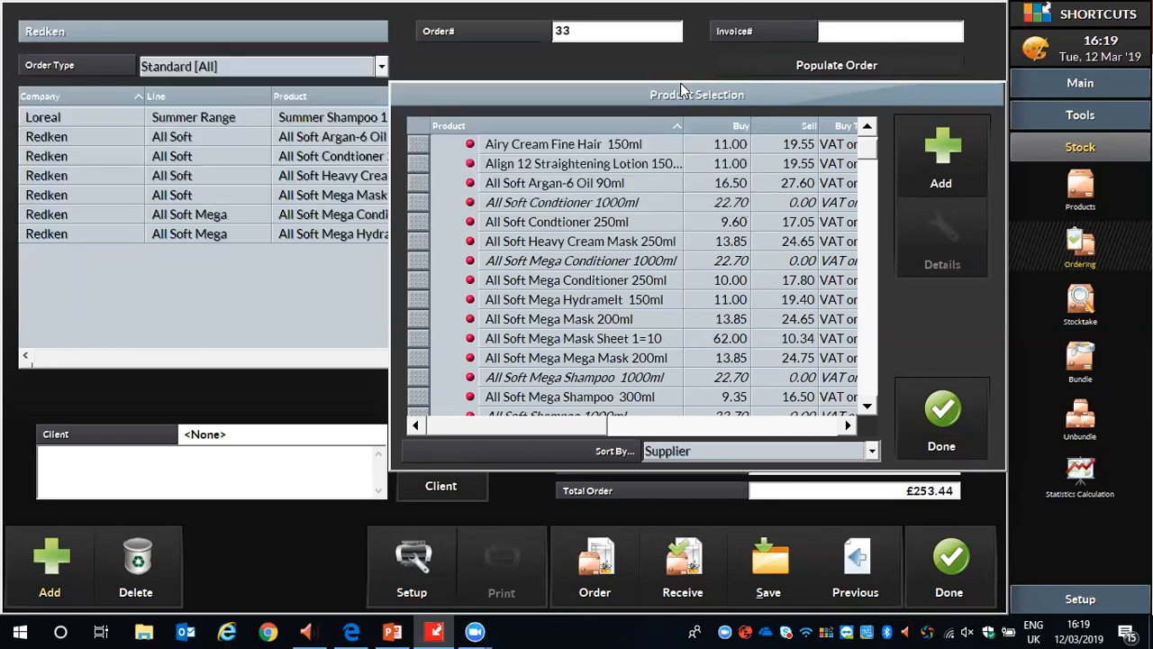
click(941, 414)
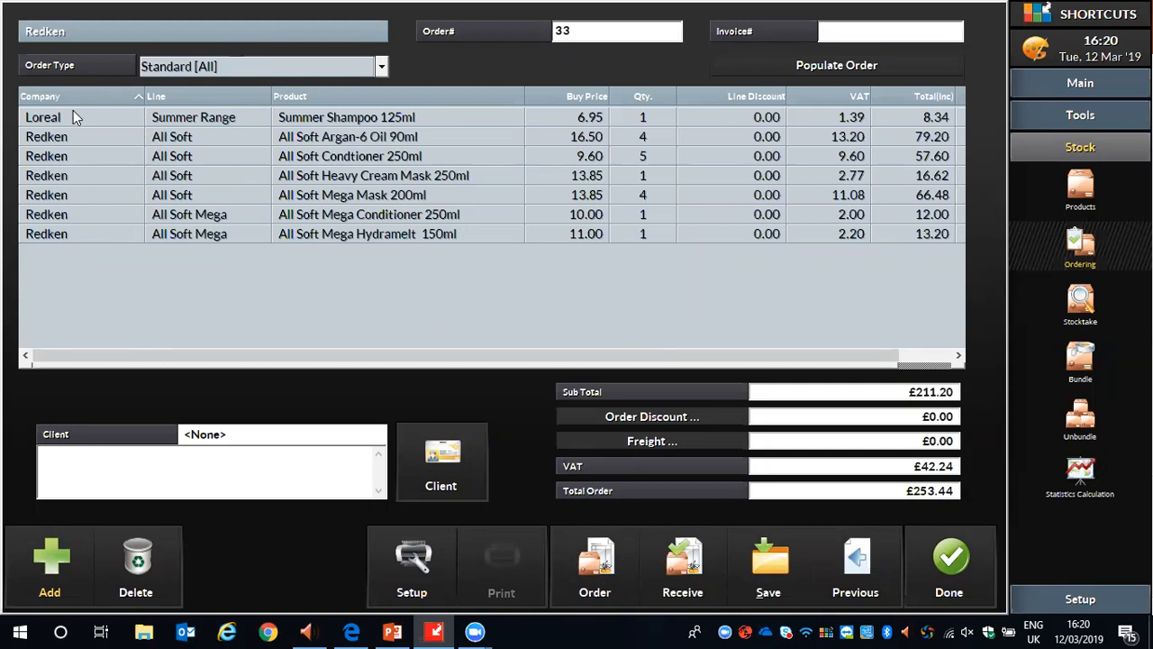
Remove Summer Shampoo 125ml from the order and set the quantity of All Soft Argan-6 Oil 90ml to 3.
click(305, 115)
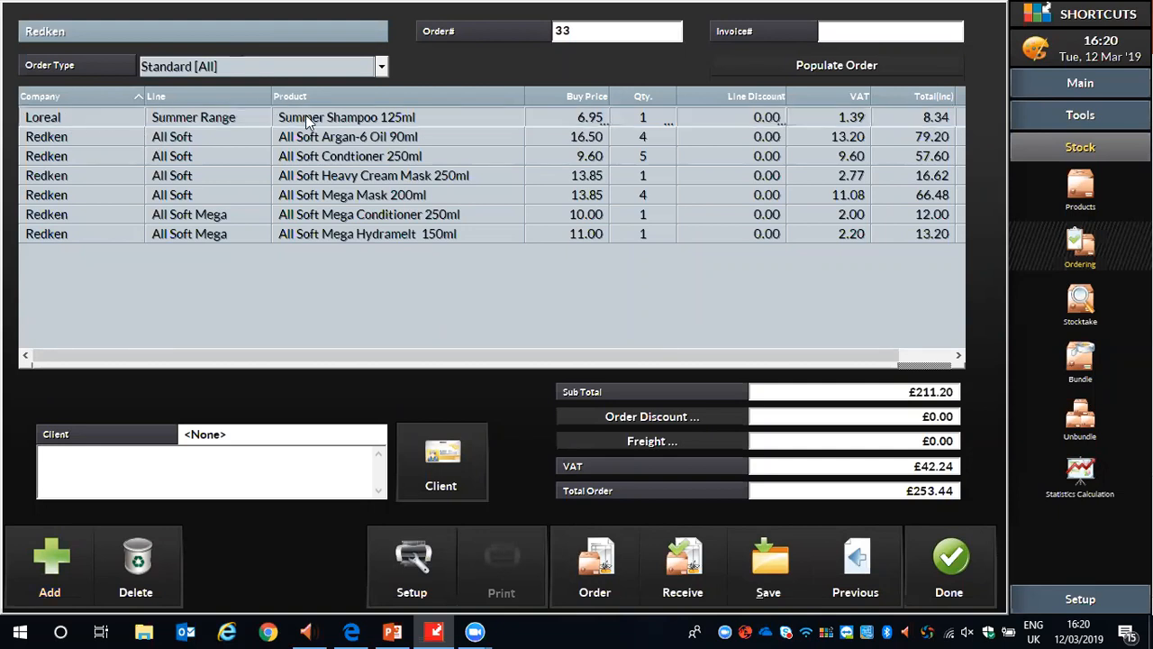
click(138, 558)
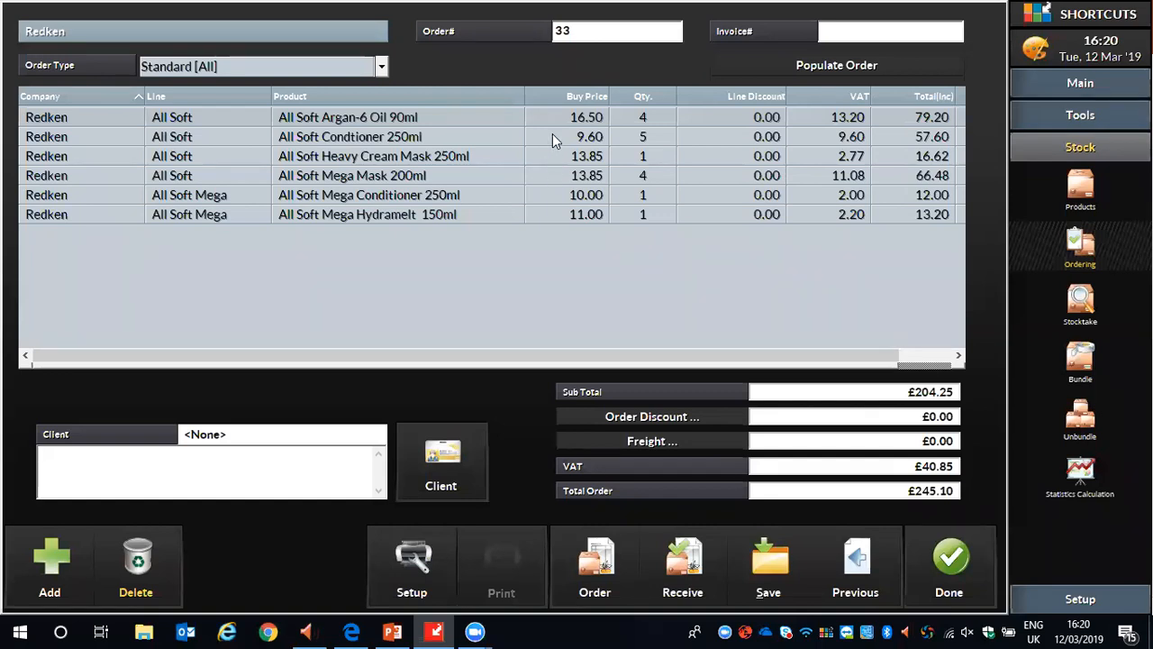
click(645, 116)
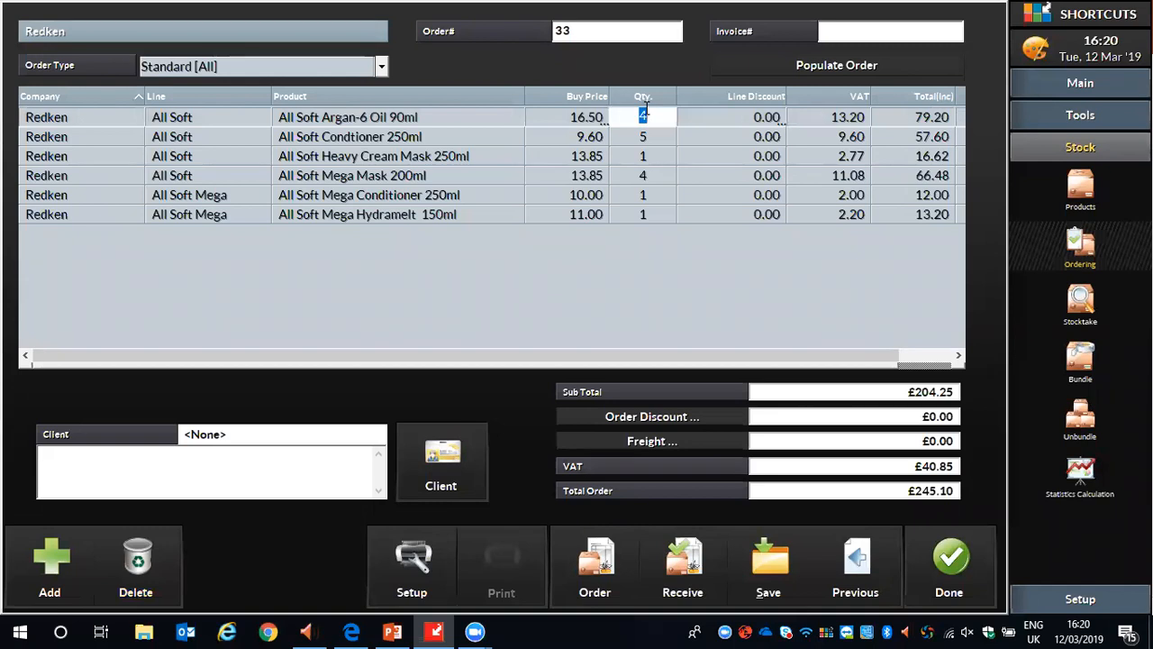
text(3)
click(721, 280)
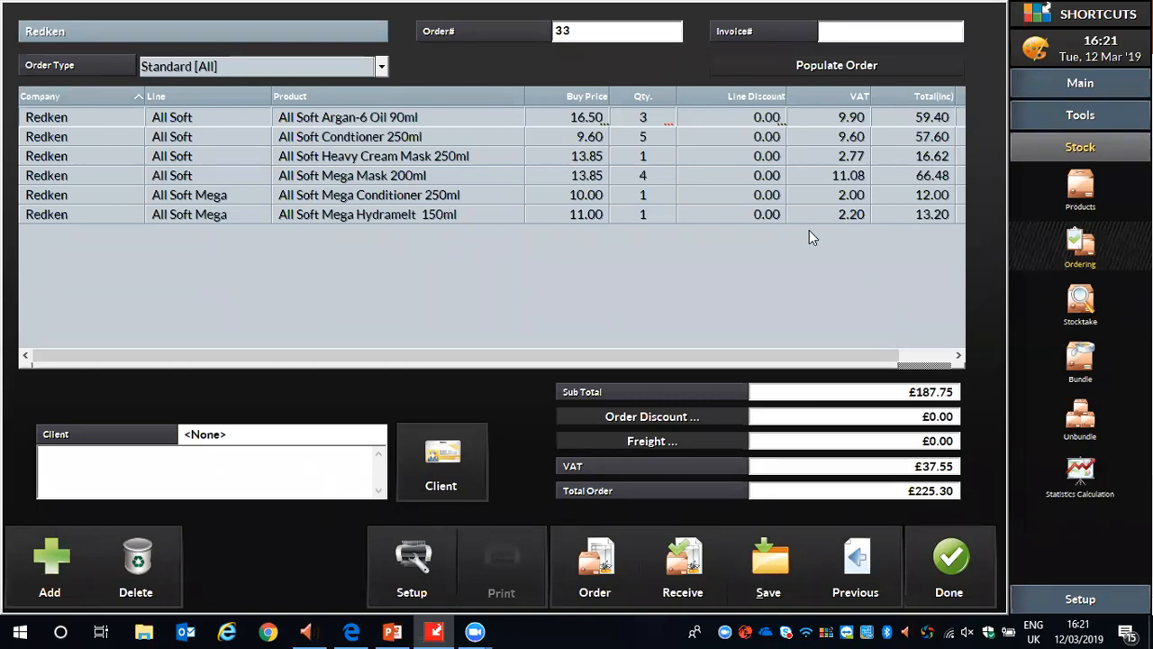
Give the All Soft Condtioner 250ml line a 10 percent order line discount.
click(756, 140)
click(756, 140)
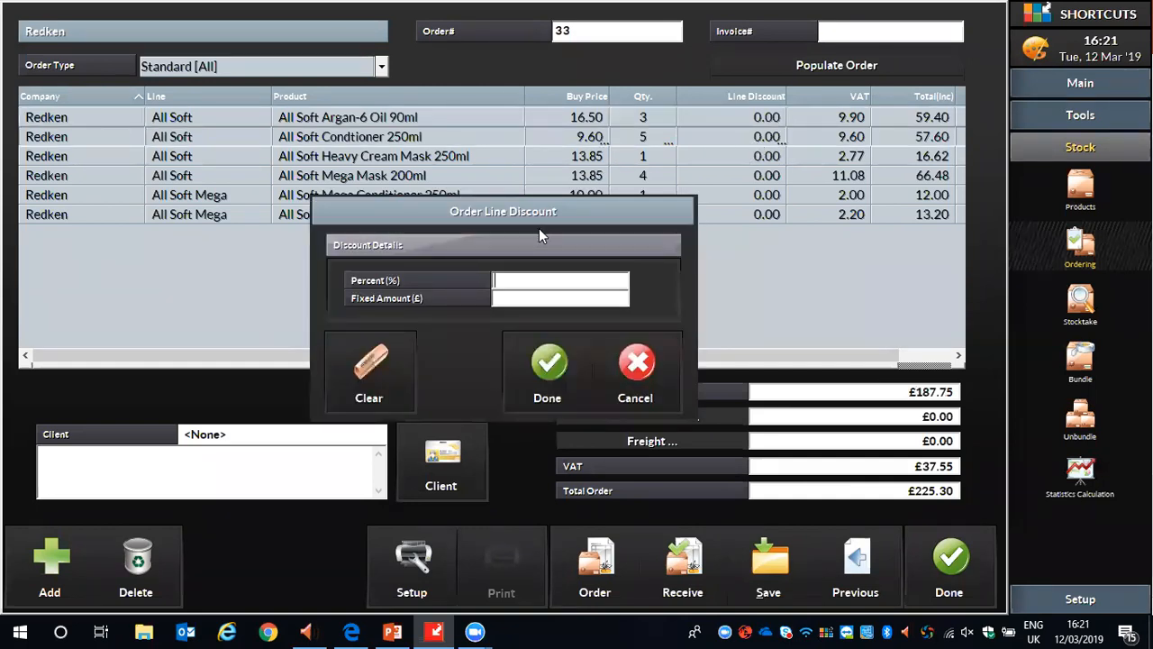
click(521, 281)
text(10)
click(501, 280)
click(551, 363)
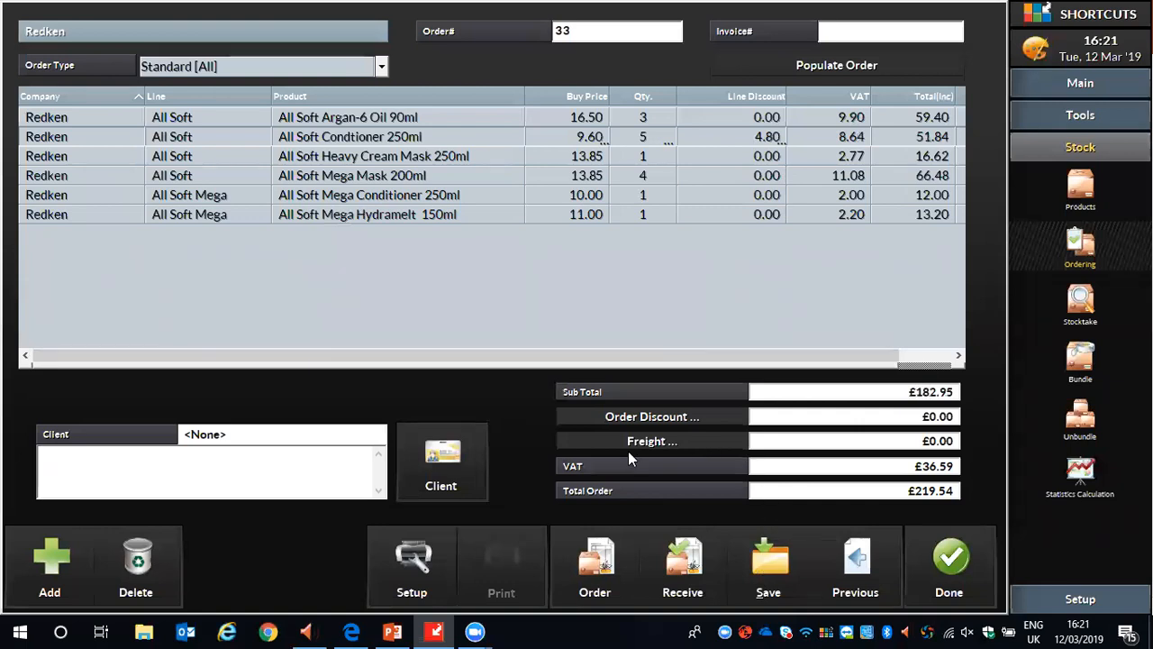
Place the Redken stock order.
click(599, 565)
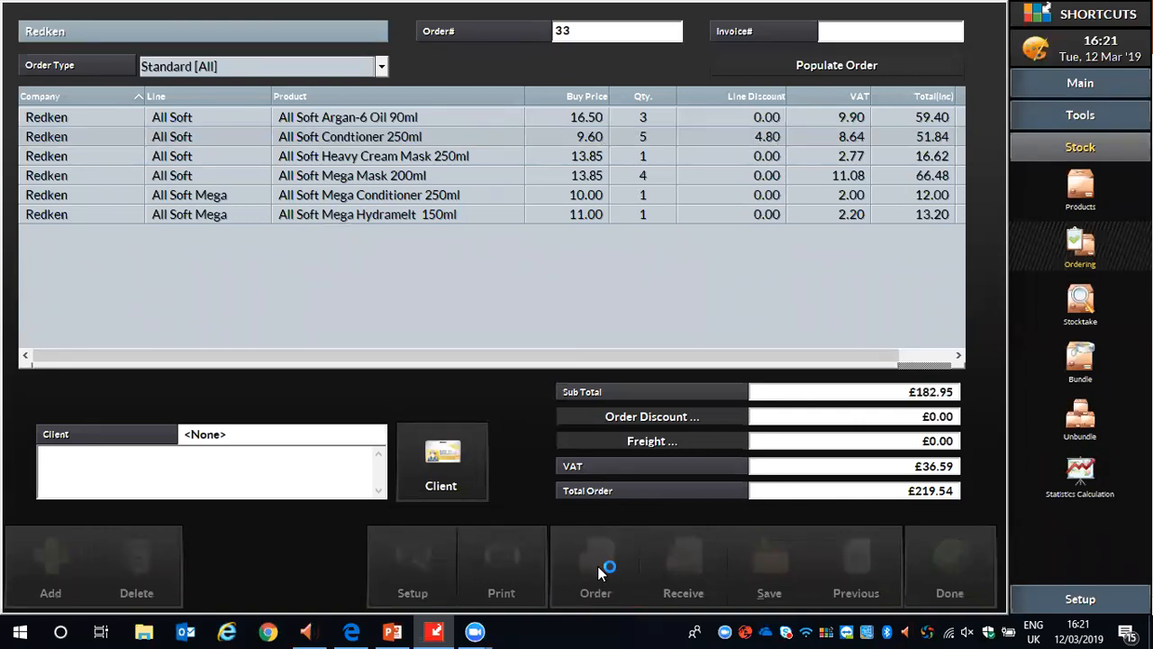